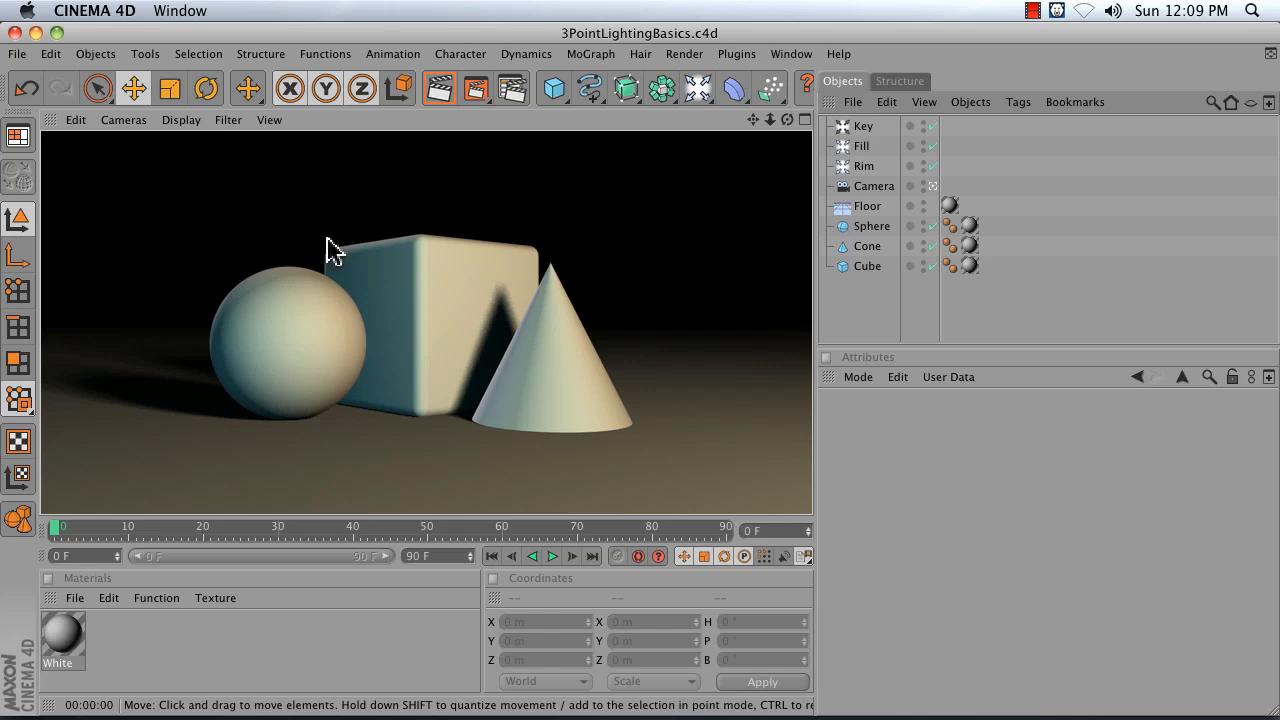
# Step: Review the general settings of the Fill, Rim and Key lights and render the view with all three enabled
pyautogui.click(857, 147)
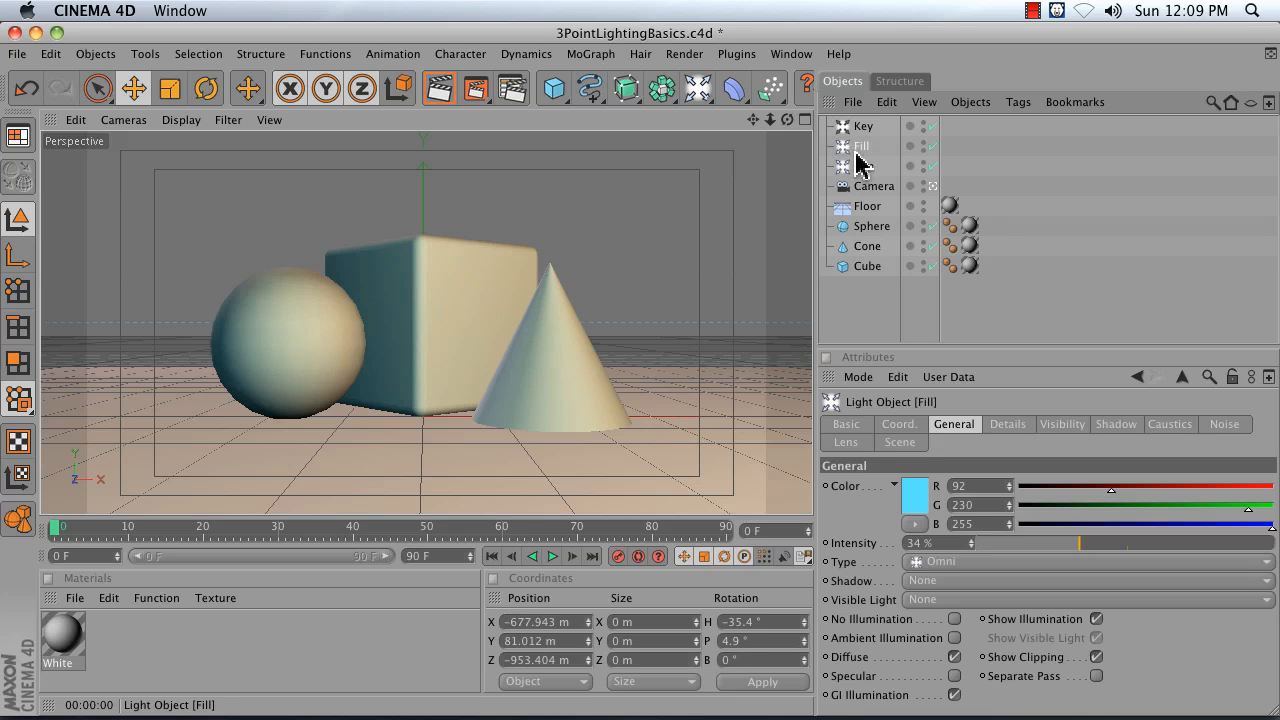
pyautogui.click(858, 166)
pyautogui.click(861, 127)
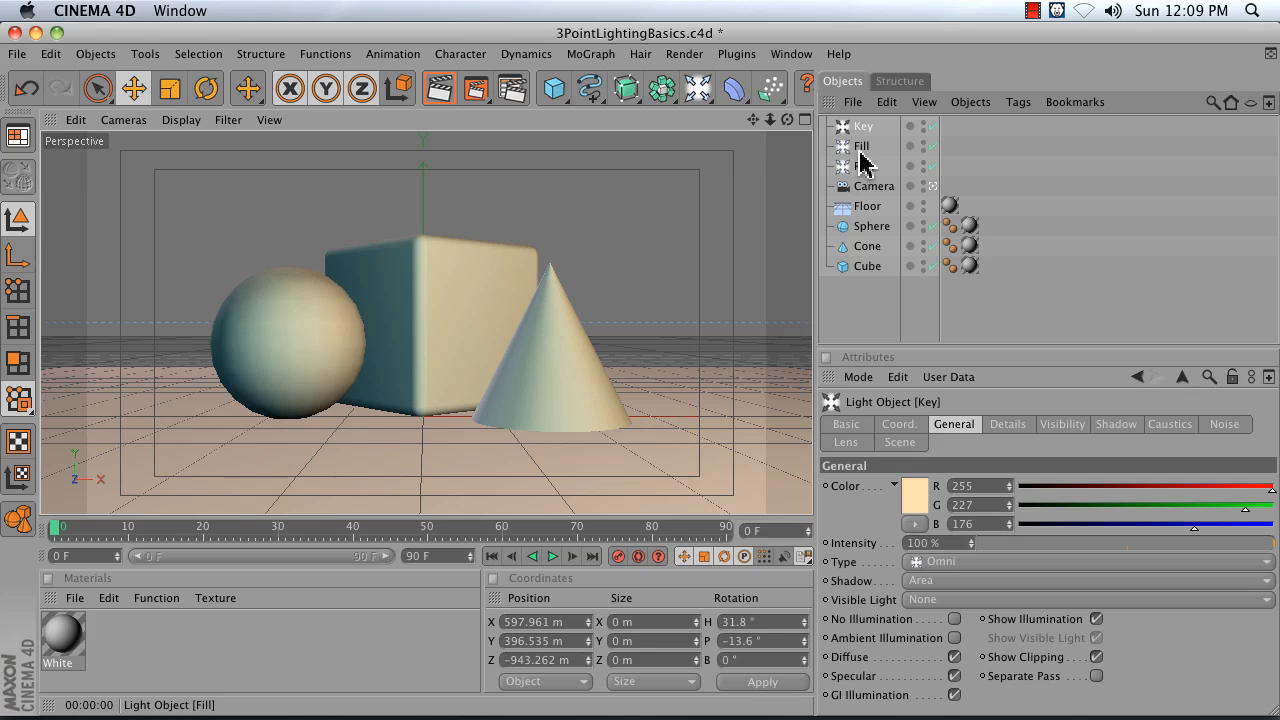
pyautogui.click(857, 150)
pyautogui.click(857, 168)
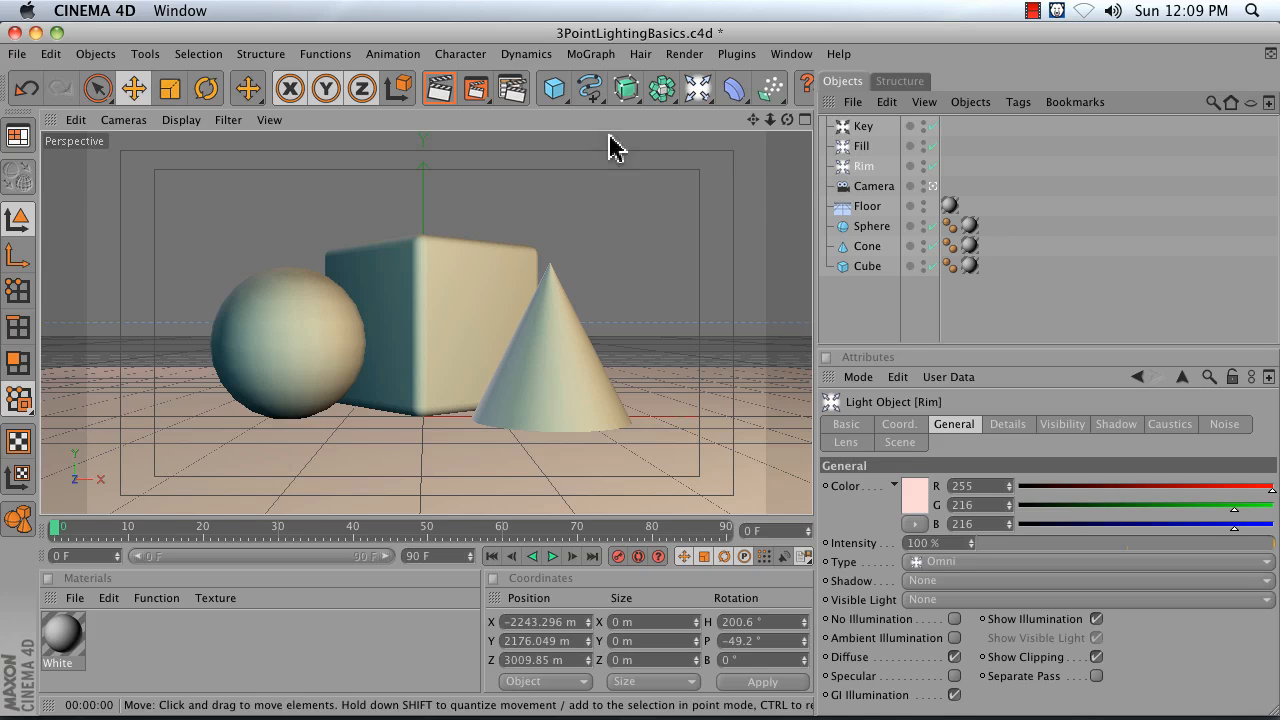
pyautogui.click(440, 88)
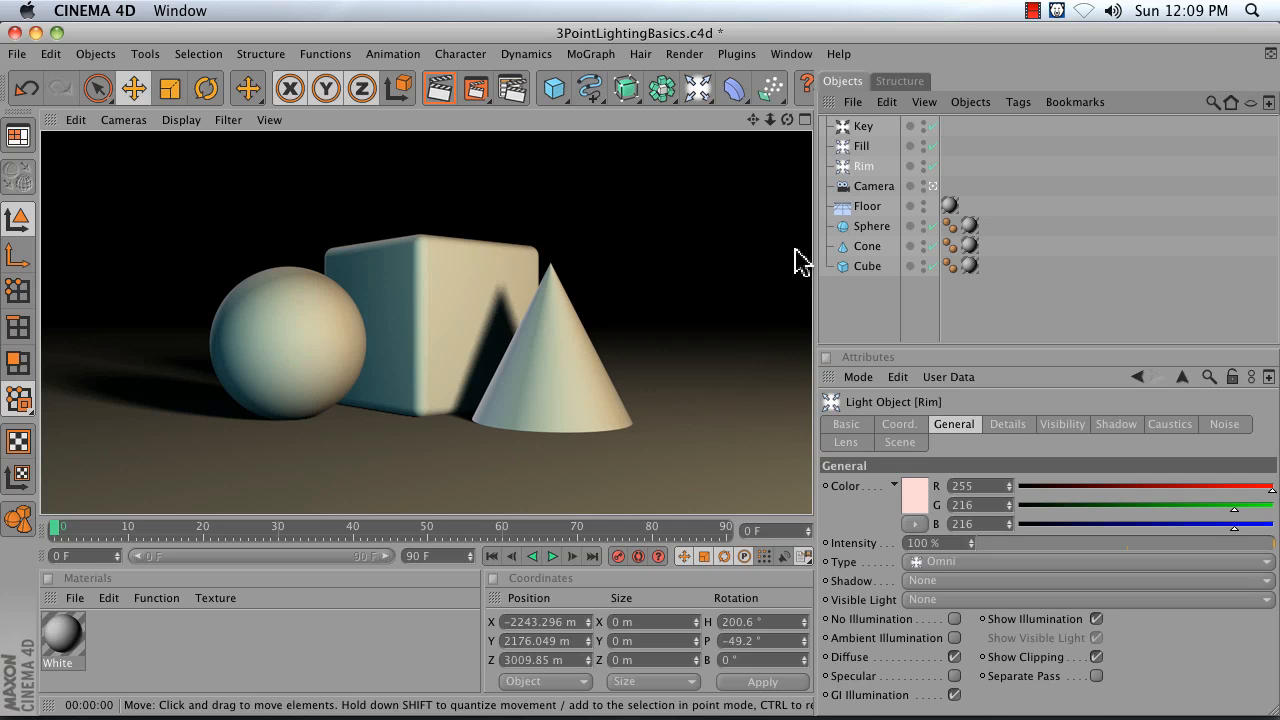
# Step: Disable the Fill and Rim lights and render the view lit only by the Key light
pyautogui.click(932, 146)
pyautogui.click(932, 166)
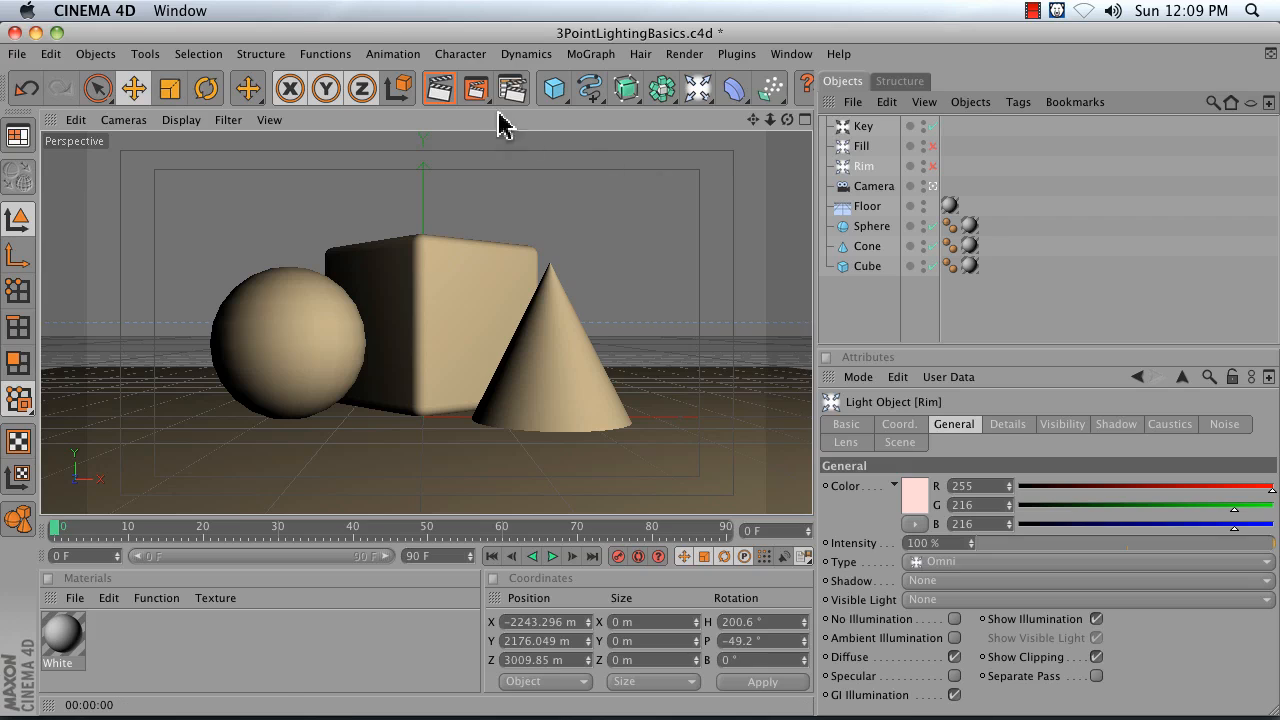
pyautogui.click(452, 82)
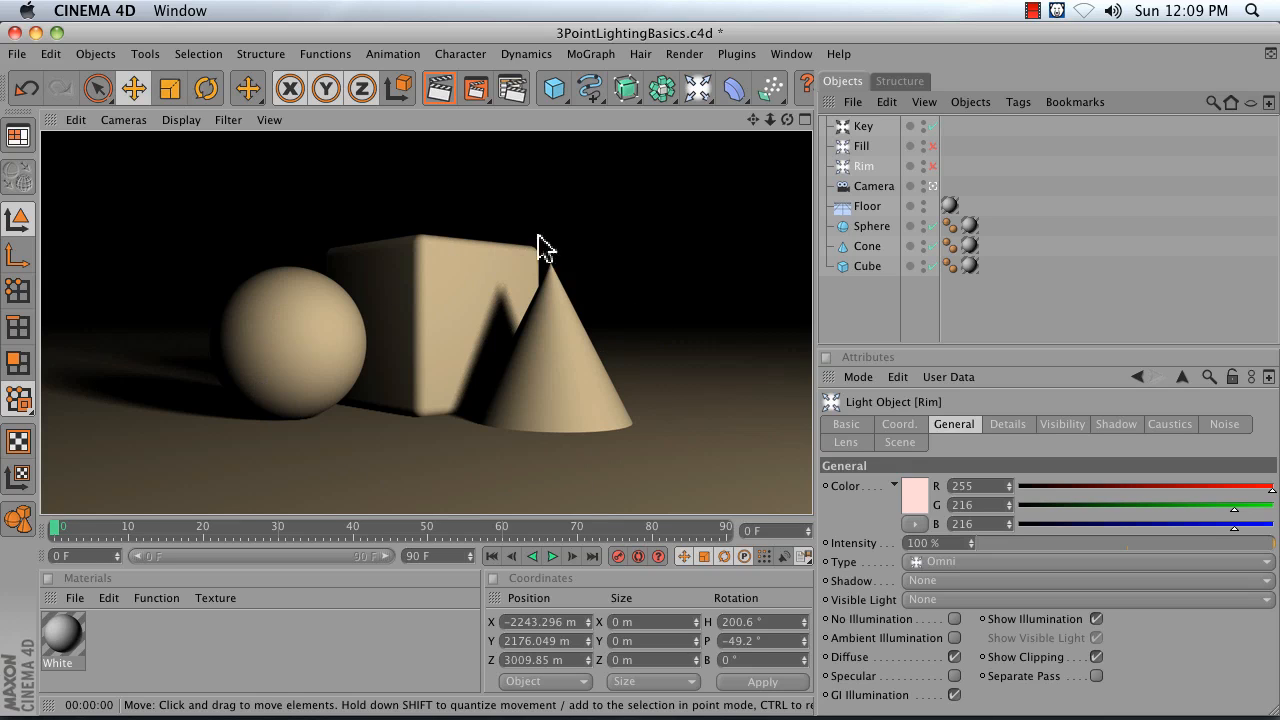
# Step: Examine the Key light's placement in the top view and four-view layout, and render the perspective view
pyautogui.click(806, 118)
pyautogui.click(806, 118)
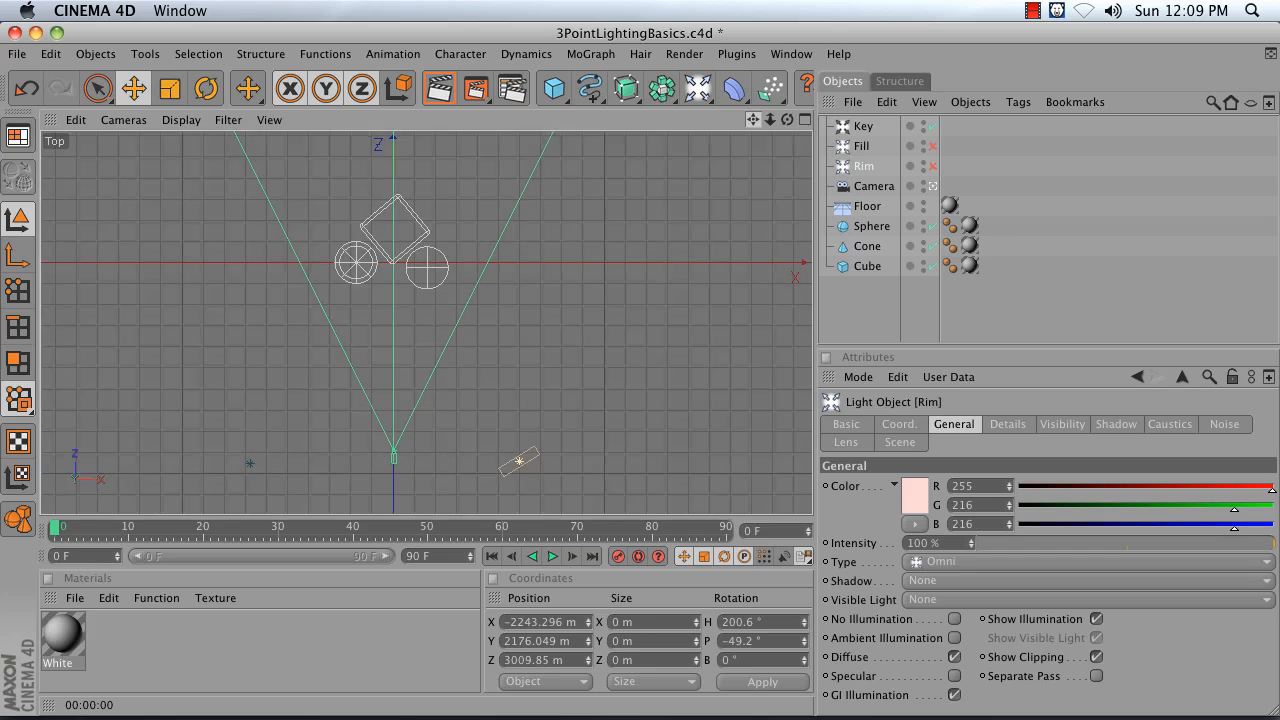
pyautogui.moveTo(753, 120); pyautogui.dragTo(779, 100)
pyautogui.click(860, 128)
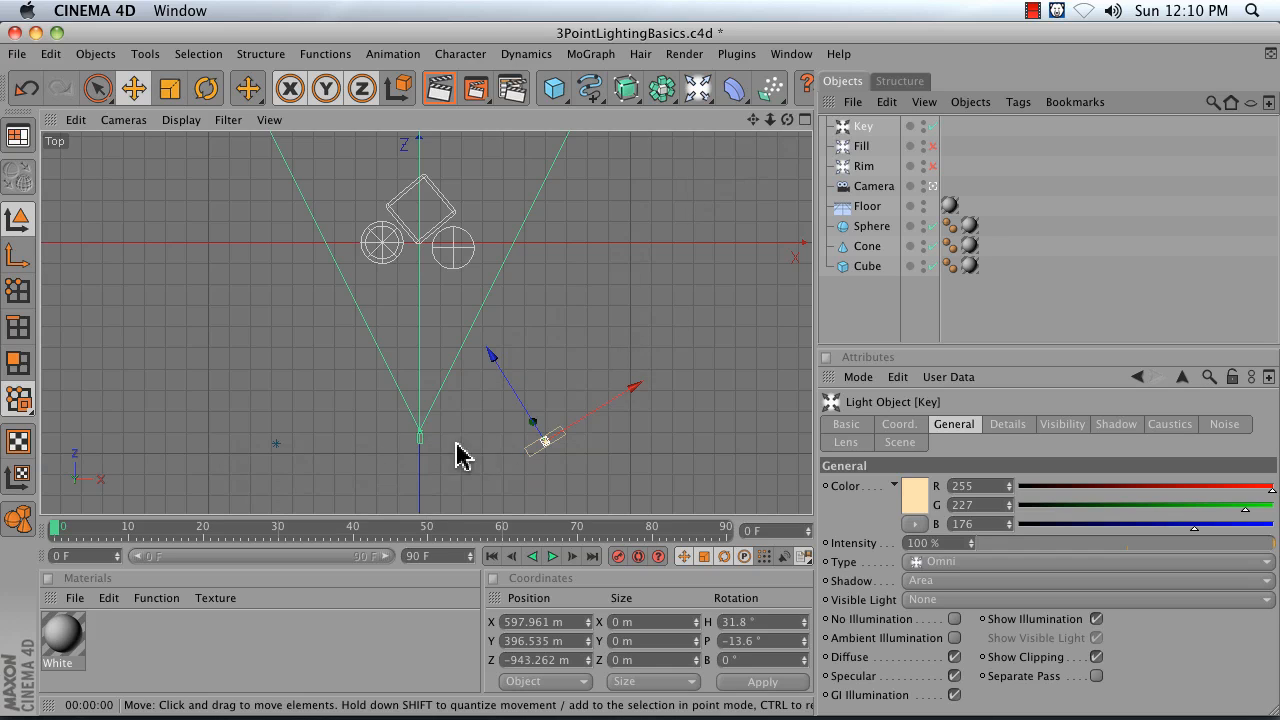
pyautogui.click(805, 120)
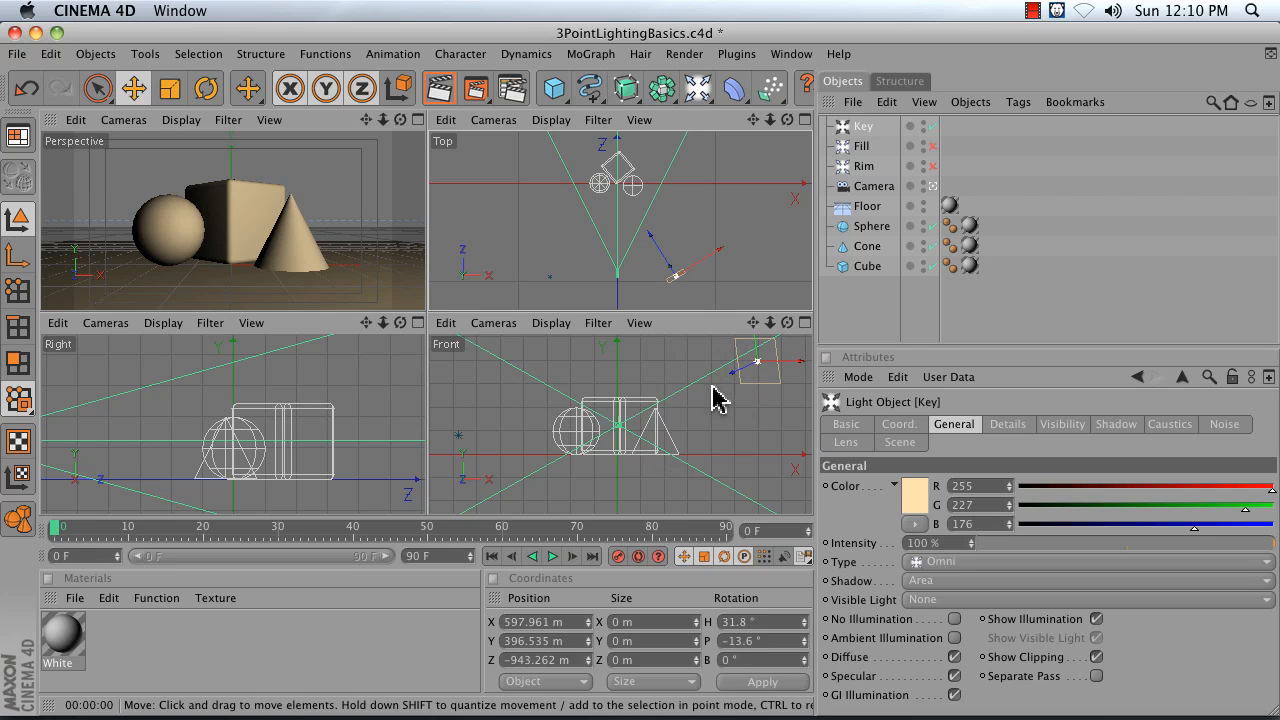
pyautogui.click(314, 181)
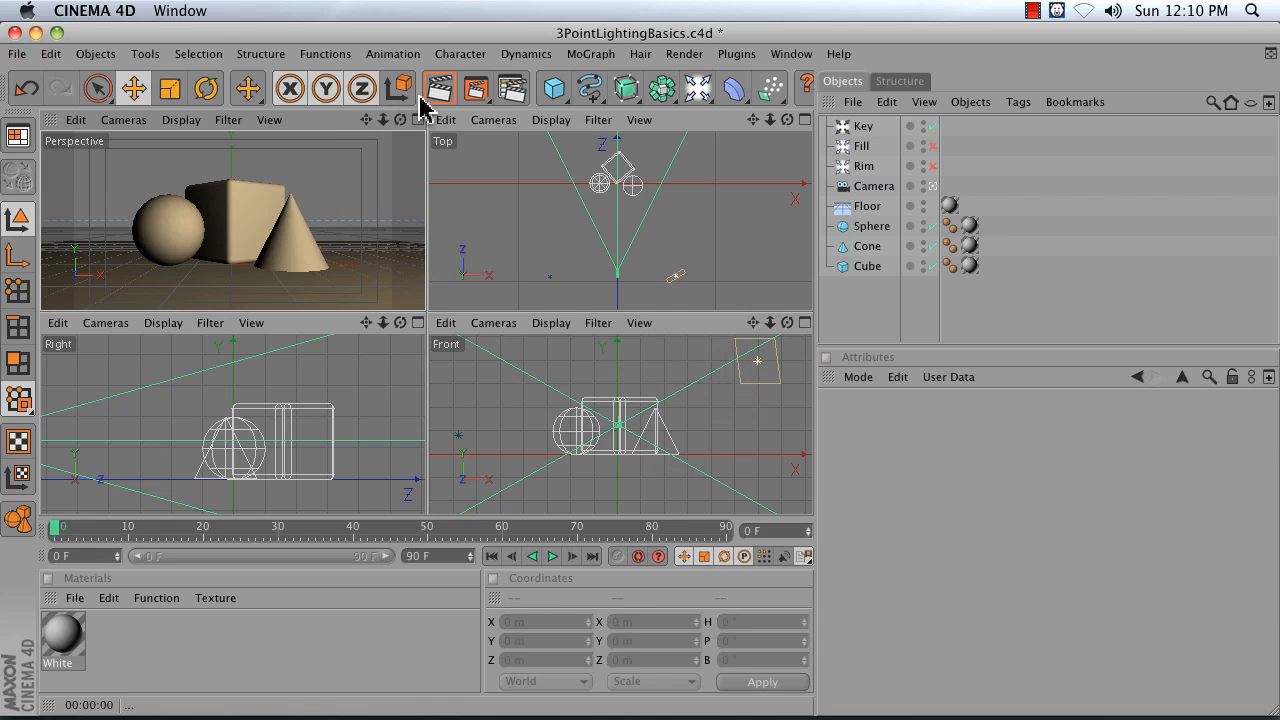
pyautogui.click(432, 90)
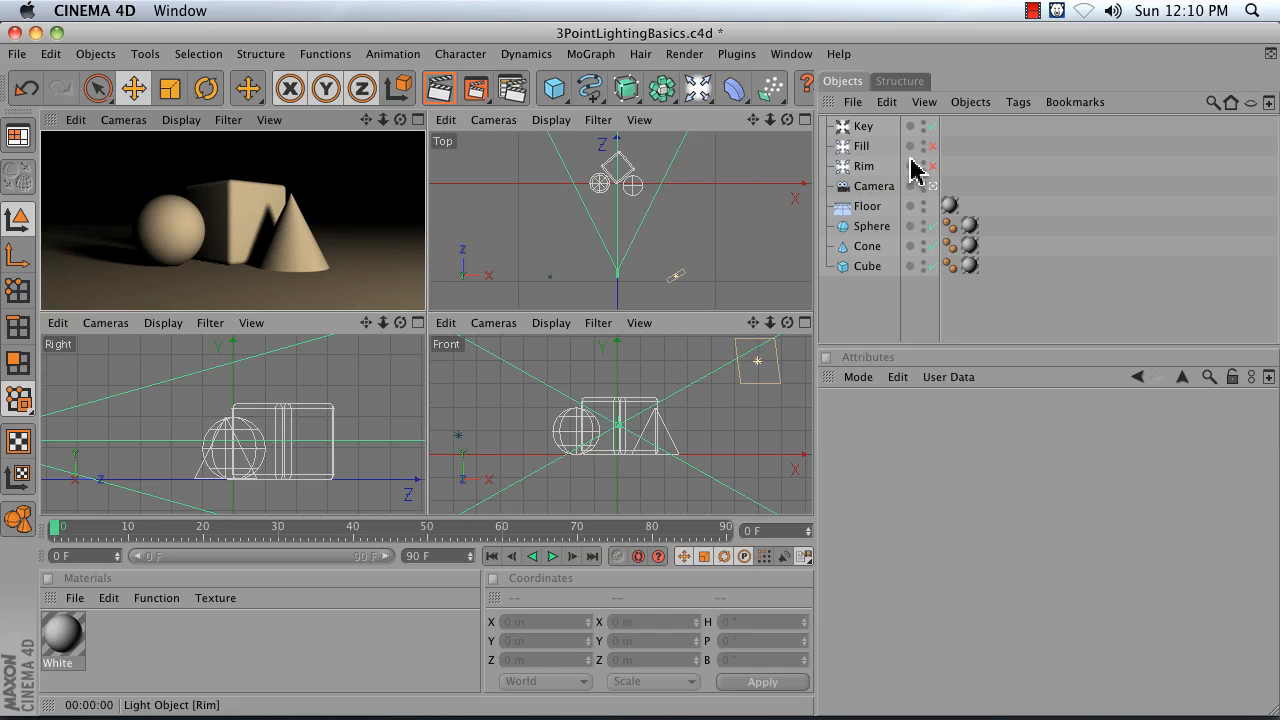
# Step: Disable the Key light, enable the Fill light and render the maximized perspective view
pyautogui.click(933, 126)
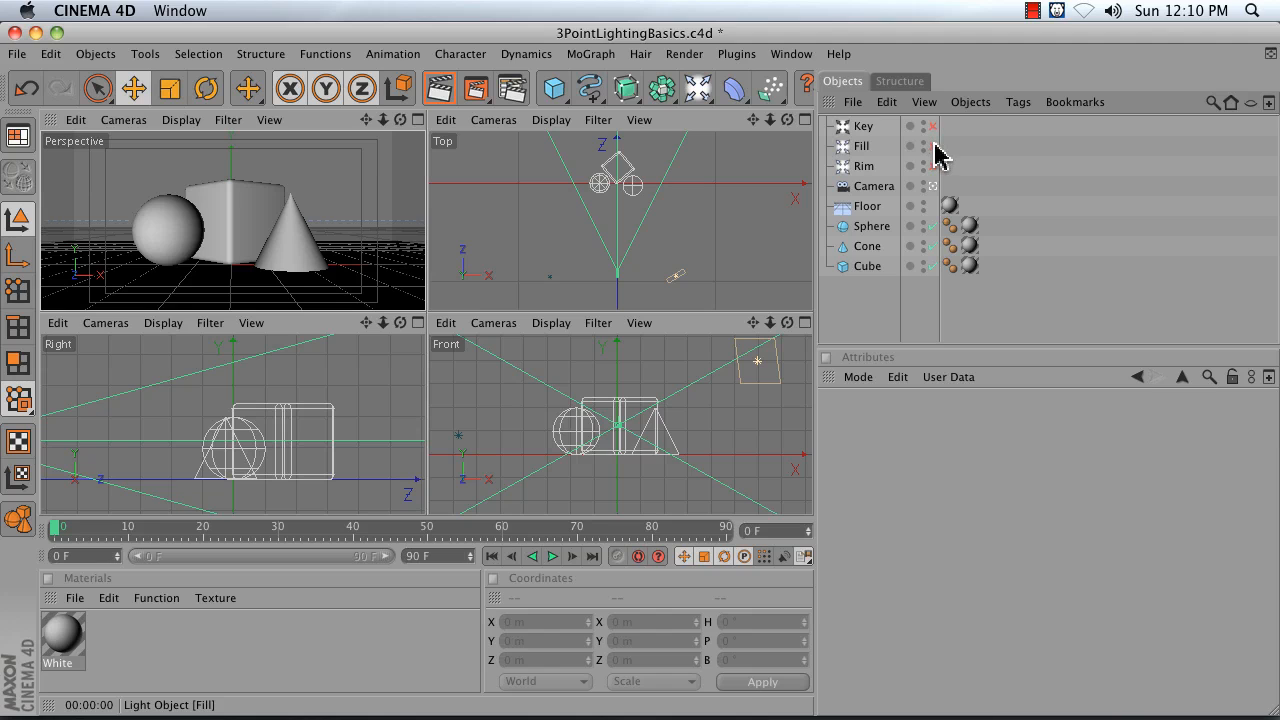
pyautogui.click(417, 120)
pyautogui.click(441, 90)
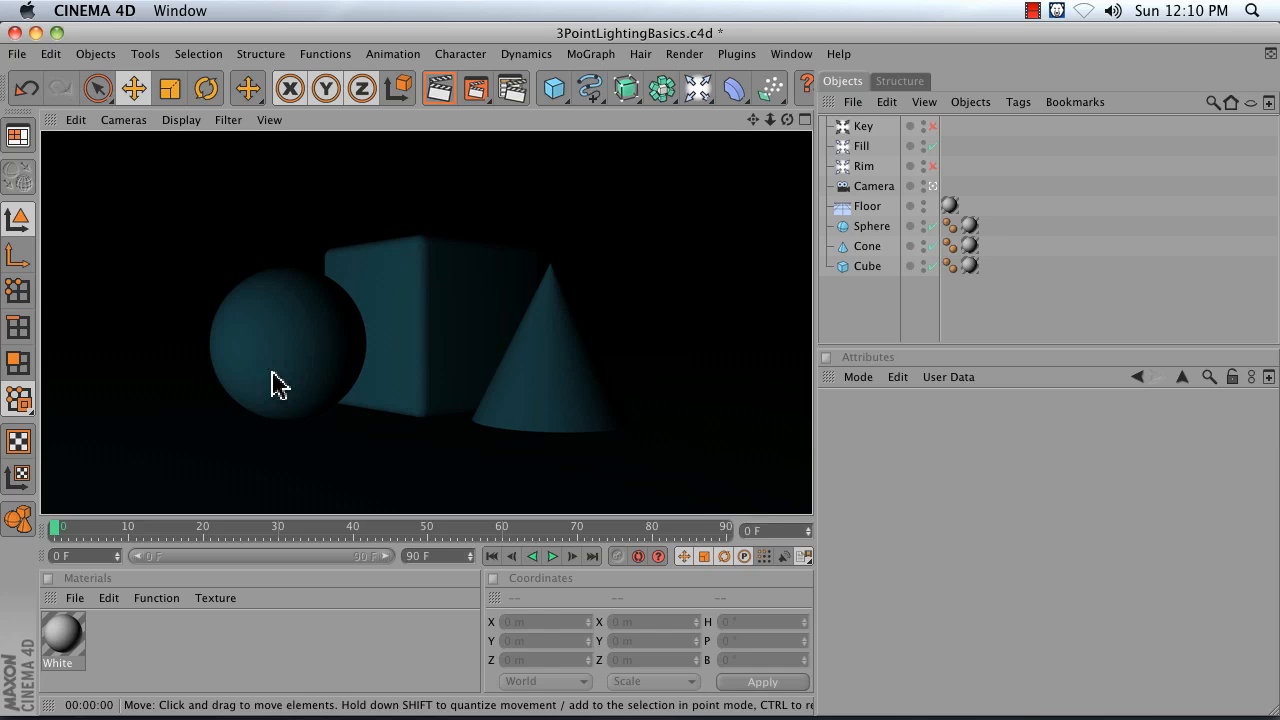
# Step: Re-enable the Key light and preview it together with the Fill light in an interactive render region
pyautogui.click(933, 126)
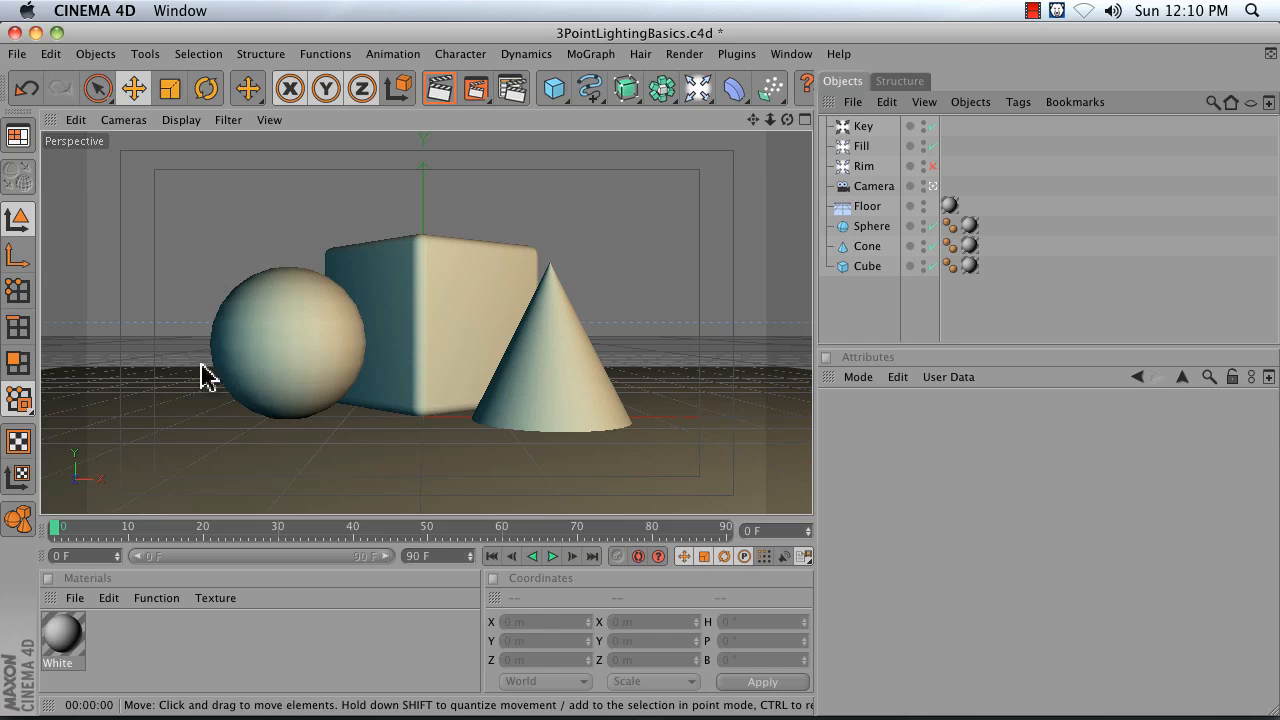
pyautogui.click(441, 90)
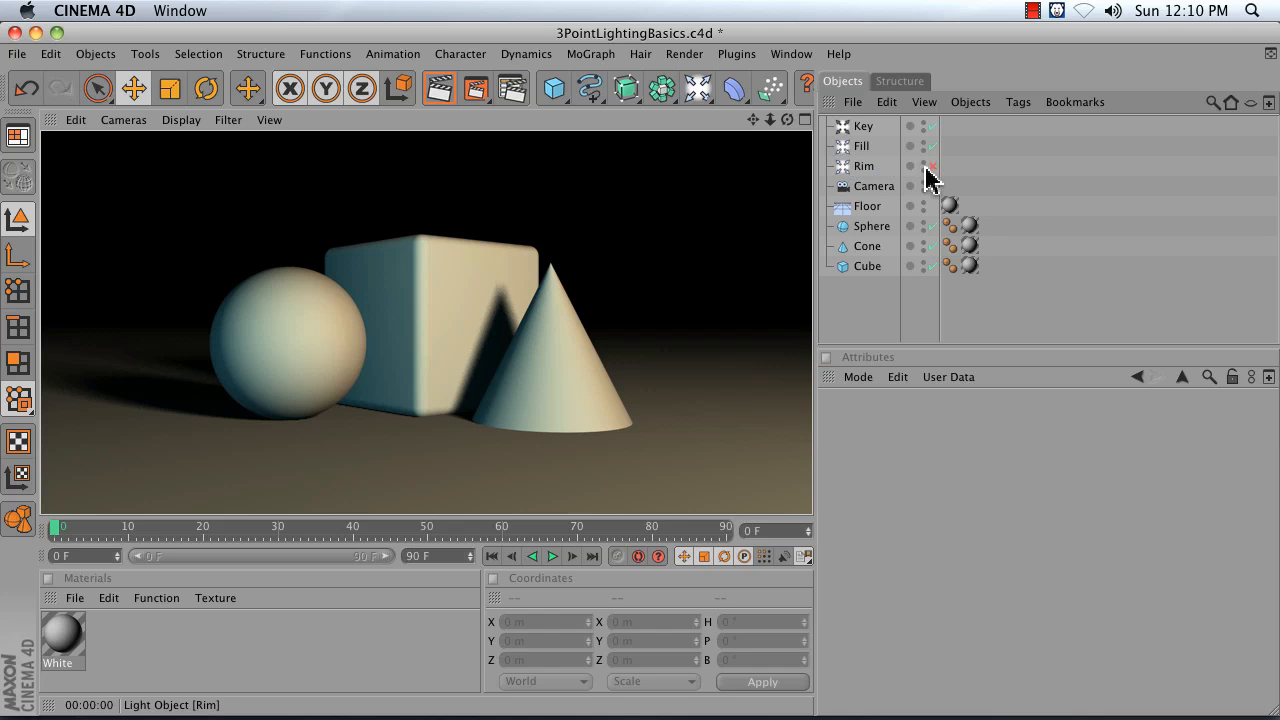
pyautogui.moveTo(462, 92); pyautogui.dragTo(570, 258)
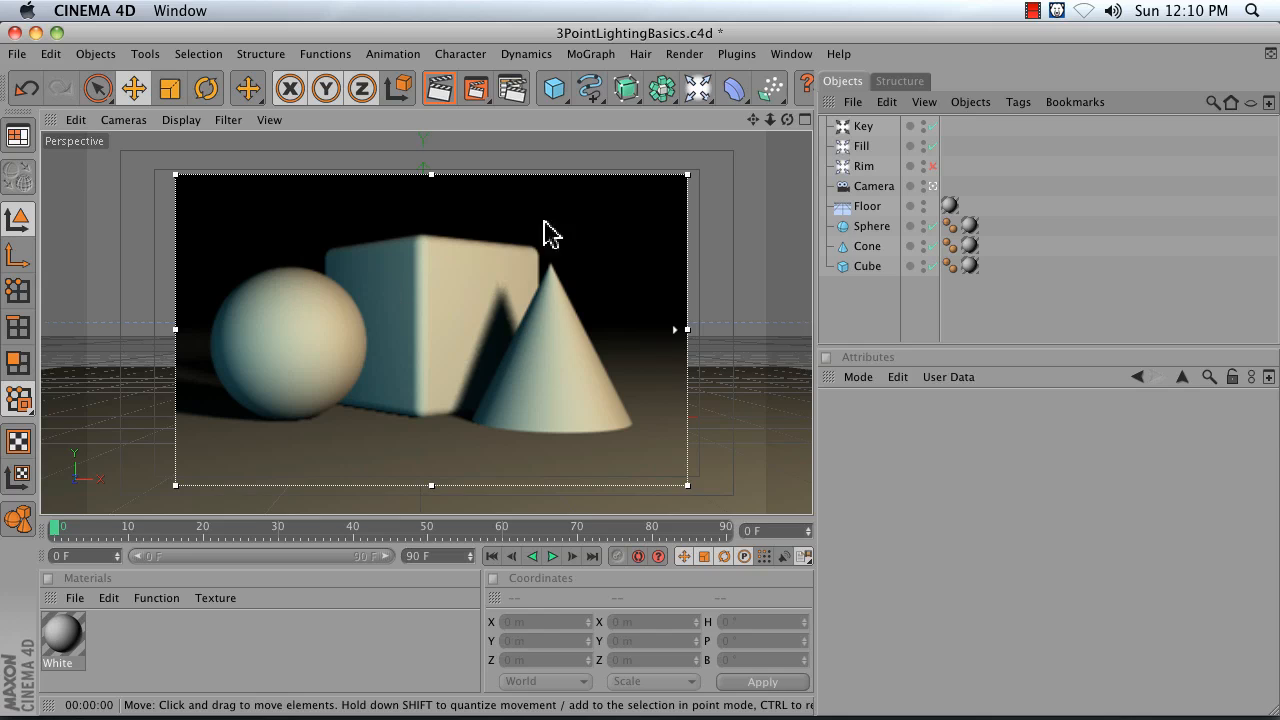
# Step: Toggle the Fill light off and on to compare its effect in the render region
pyautogui.click(932, 146)
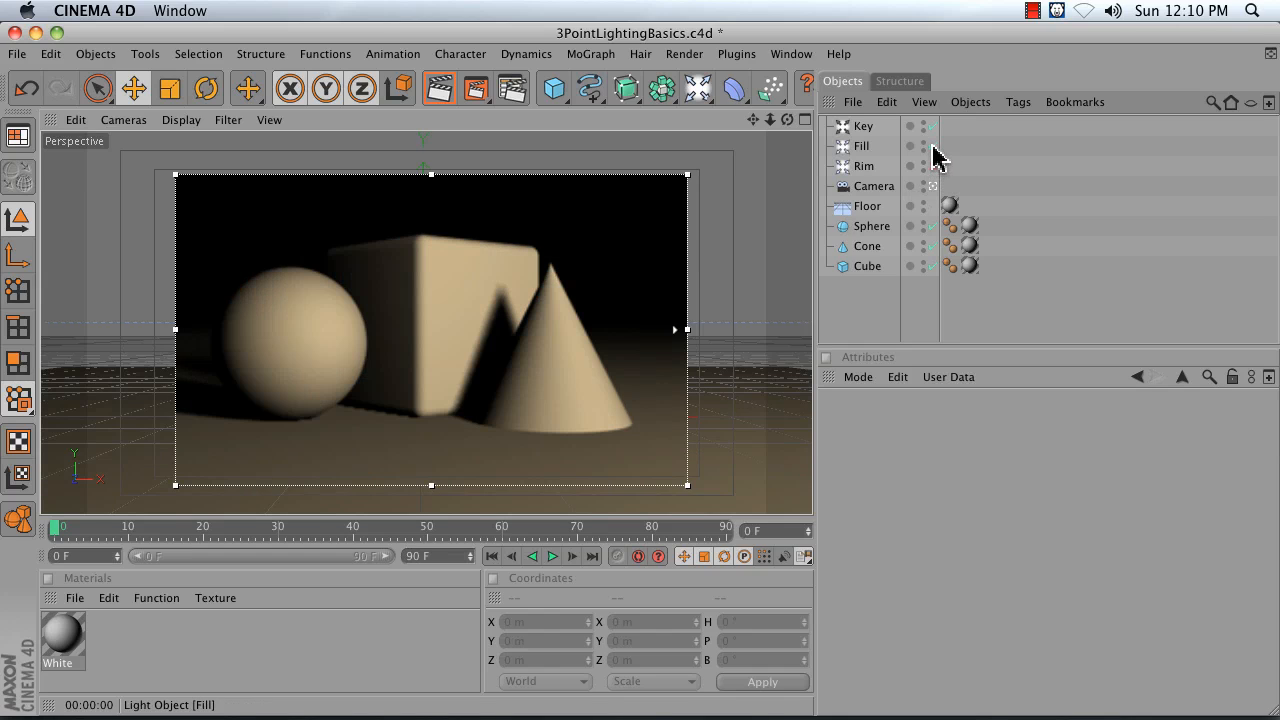
pyautogui.click(932, 146)
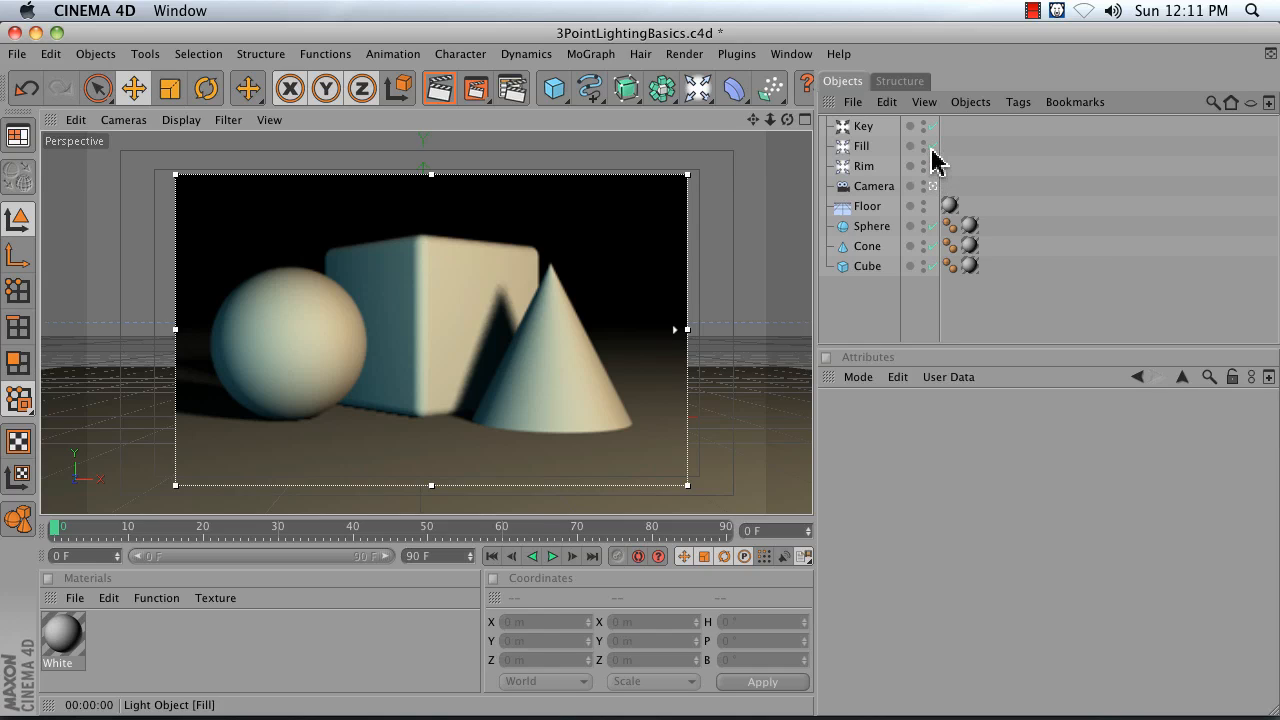
pyautogui.click(932, 147)
pyautogui.click(932, 146)
# Step: Enable the Rim light so the render region previews all three lights
pyautogui.click(865, 167)
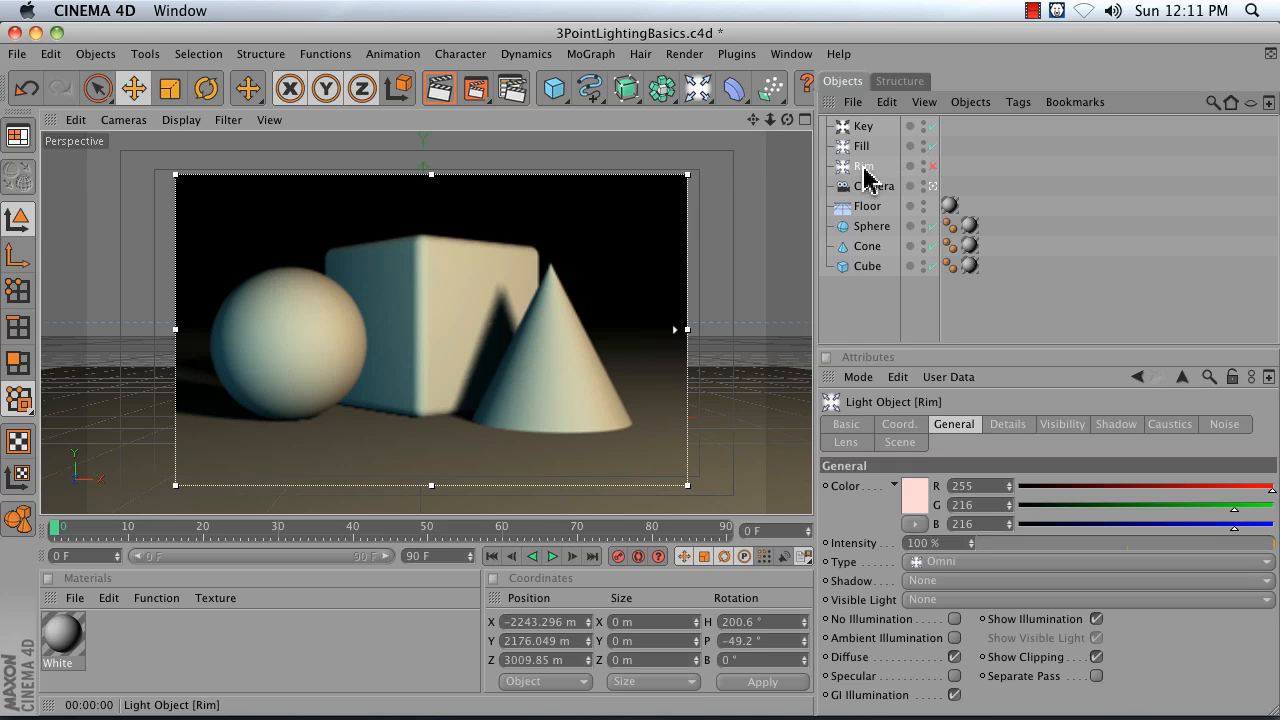
pyautogui.click(933, 166)
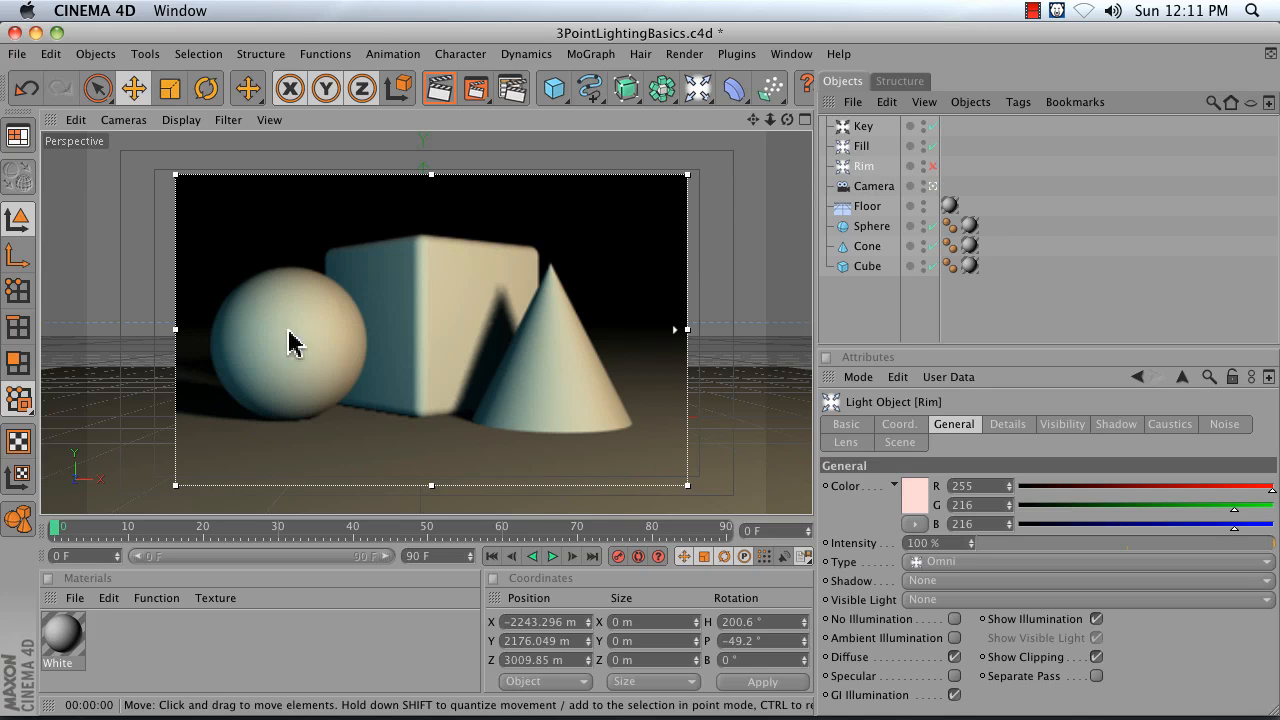
pyautogui.click(933, 166)
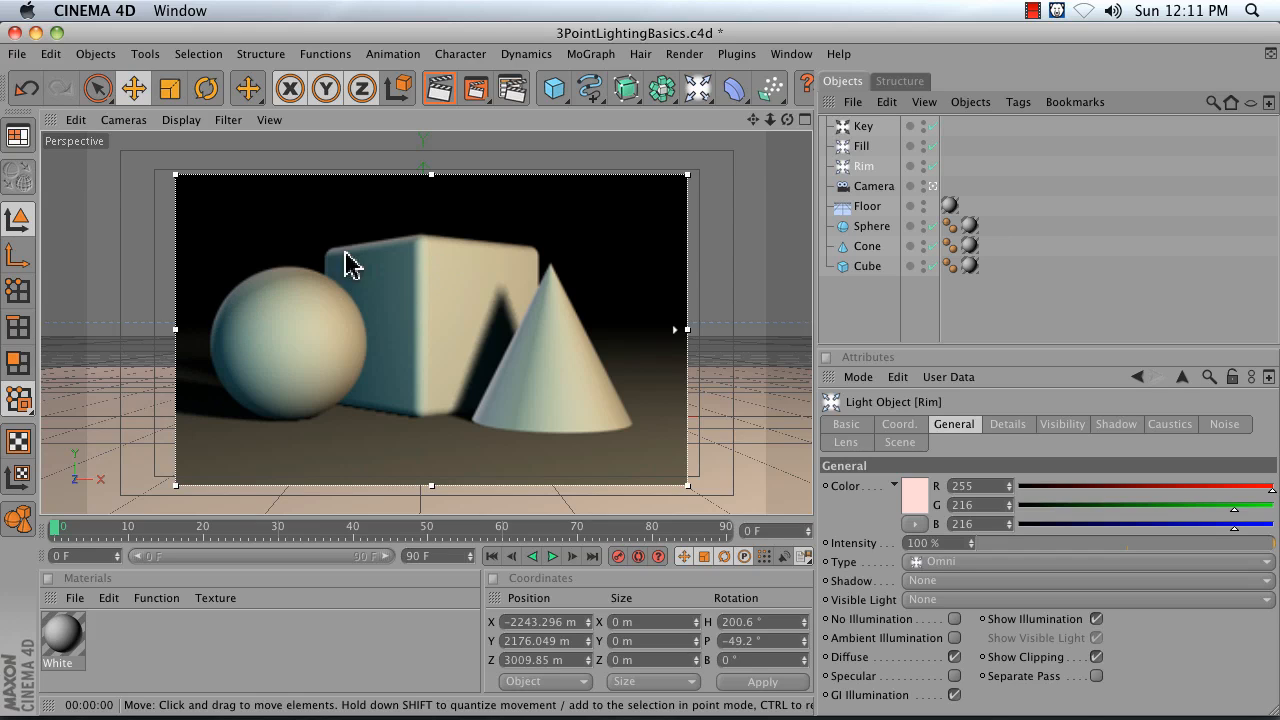
# Step: Examine the Rim light's position behind the objects in the zoomed-out top view and return to the maximized perspective view
pyautogui.click(805, 120)
pyautogui.moveTo(754, 122); pyautogui.dragTo(754, 130)
pyautogui.moveTo(754, 125)
pyautogui.mouseDown(button='right')
pyautogui.moveTo(722, 125)
pyautogui.moveTo(744, 121)
pyautogui.mouseUp(button='right')
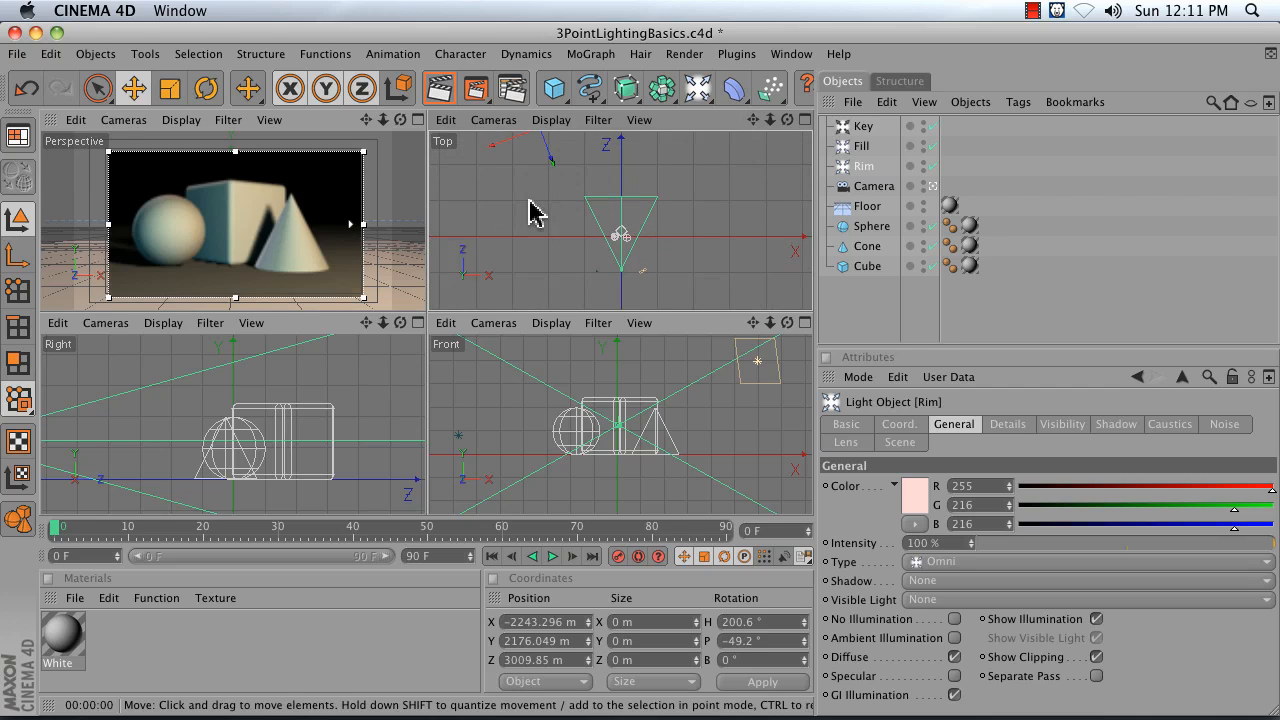
pyautogui.click(400, 187)
pyautogui.click(863, 167)
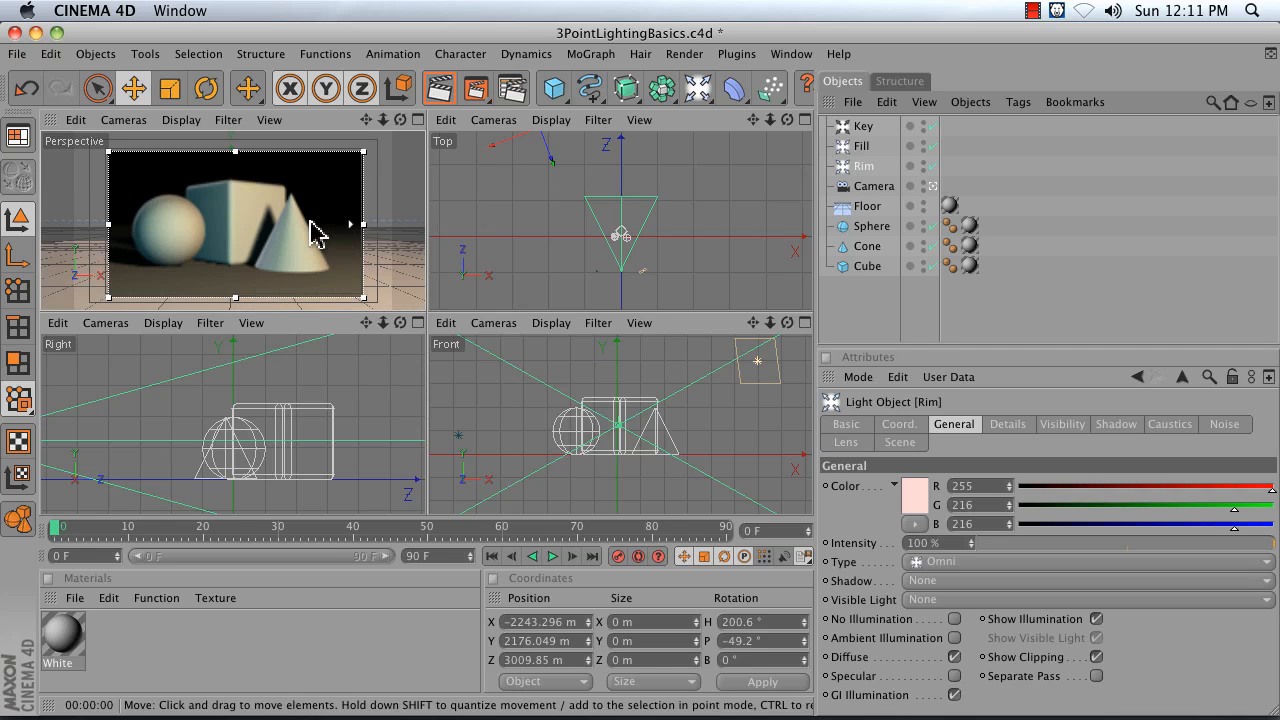
pyautogui.click(418, 120)
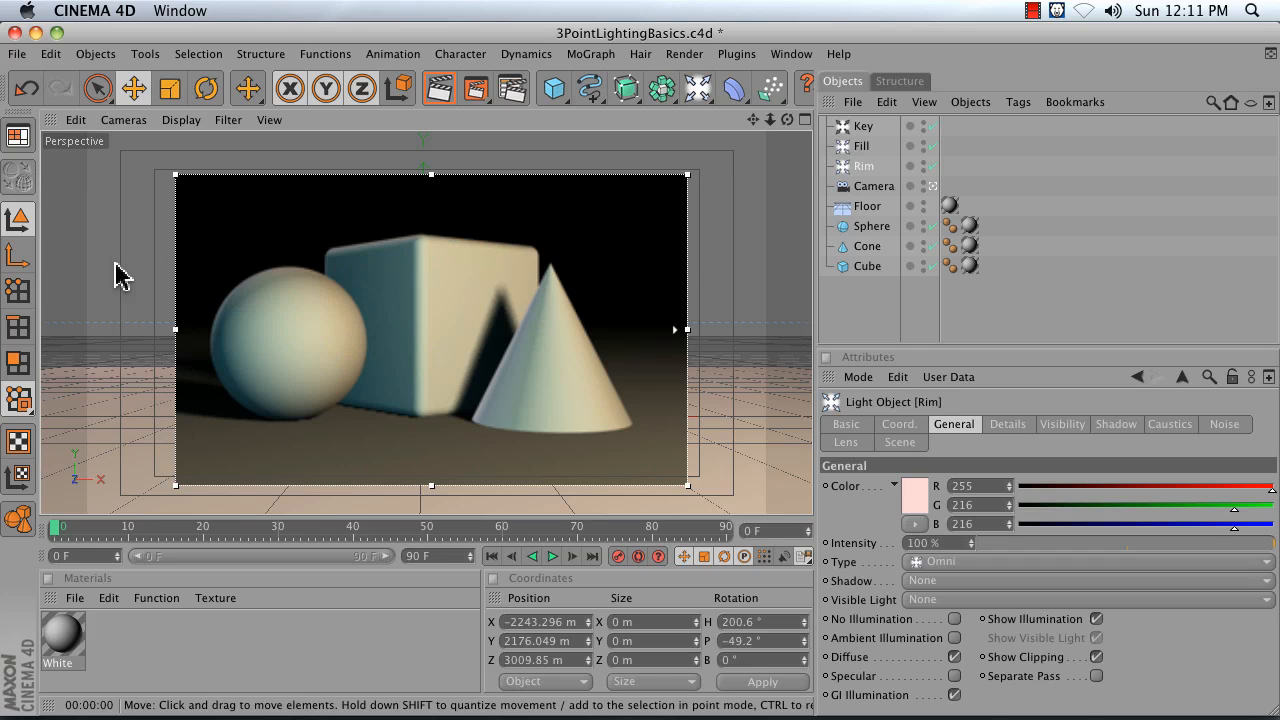
# Step: Create a new empty scene and add a Floor object
pyautogui.click(20, 57)
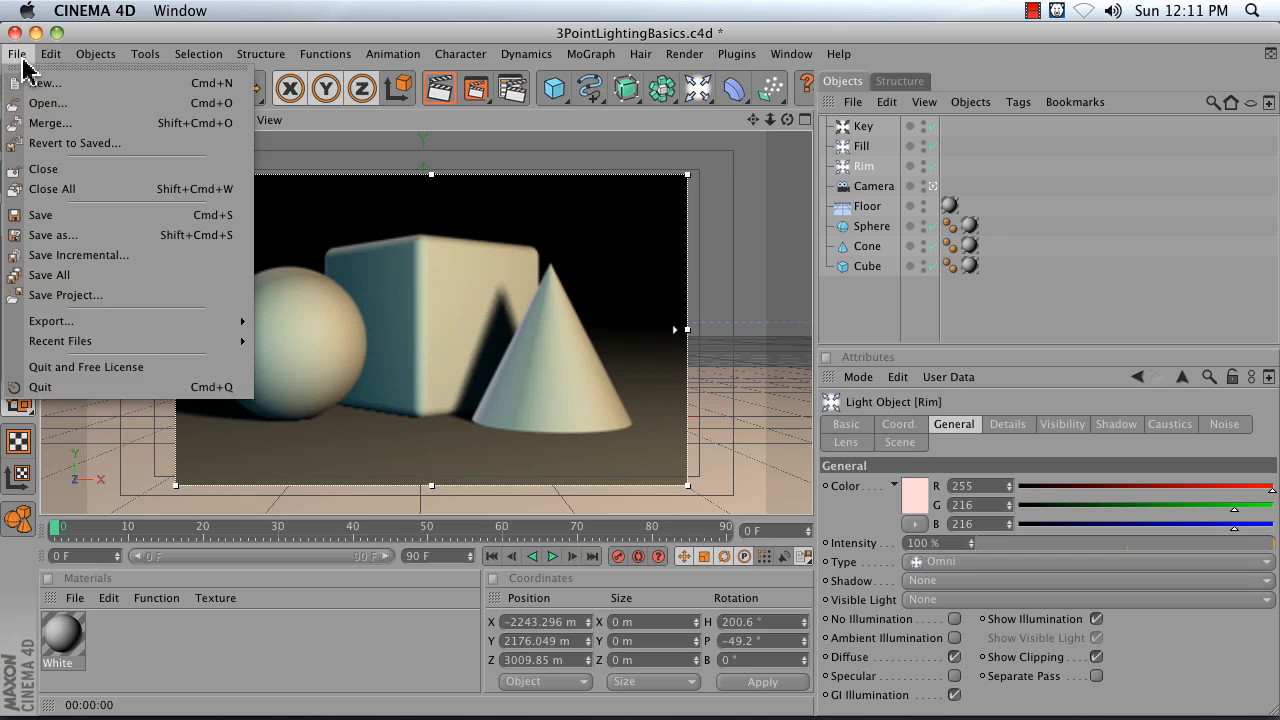
pyautogui.click(44, 83)
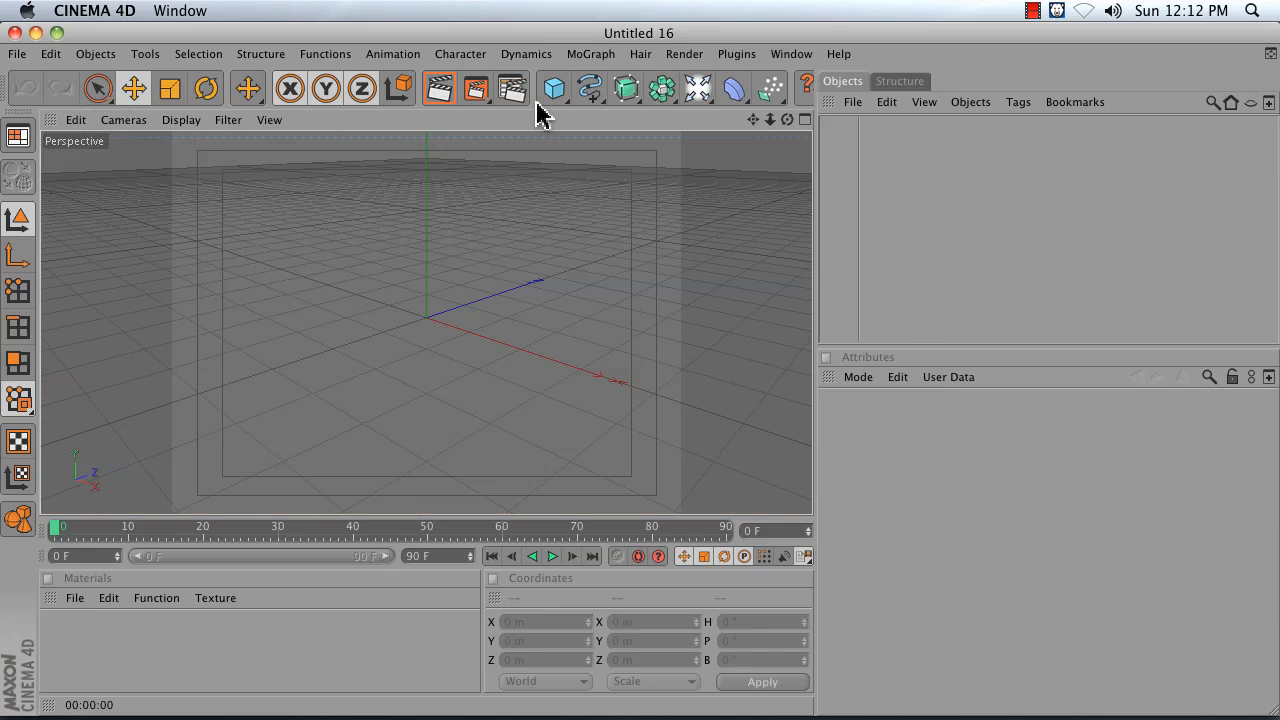
pyautogui.click(695, 88)
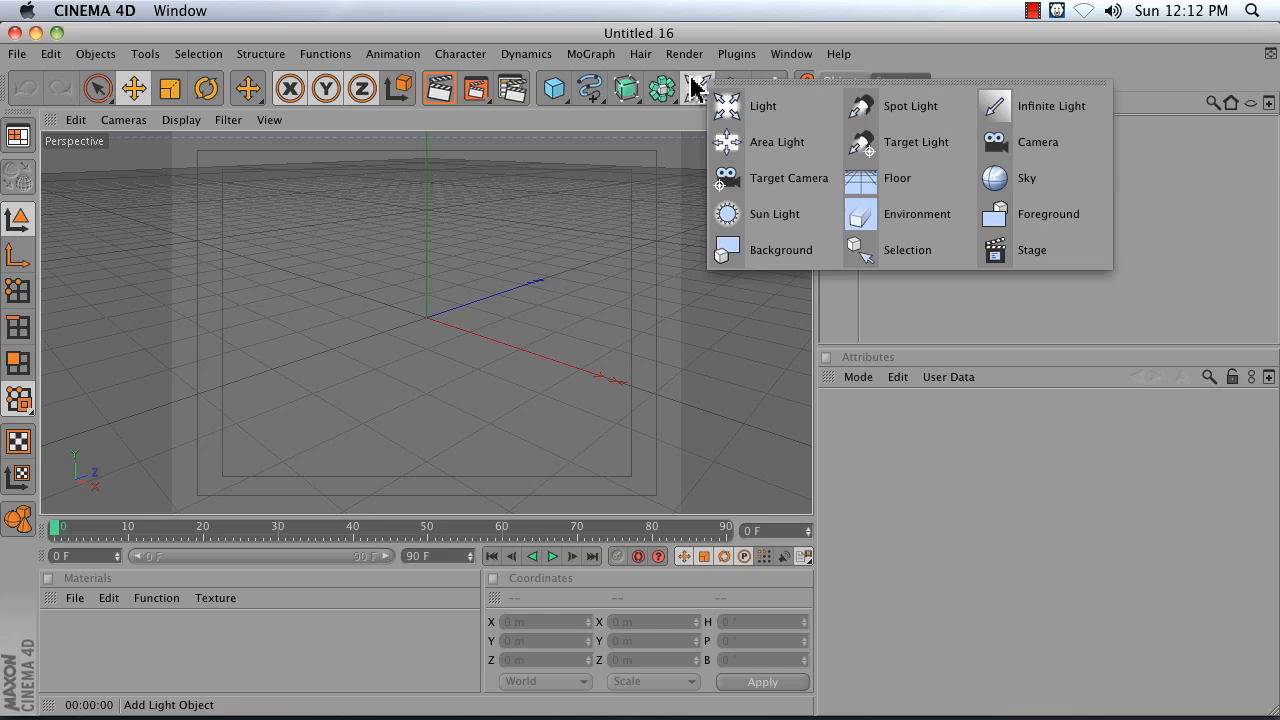
pyautogui.click(886, 190)
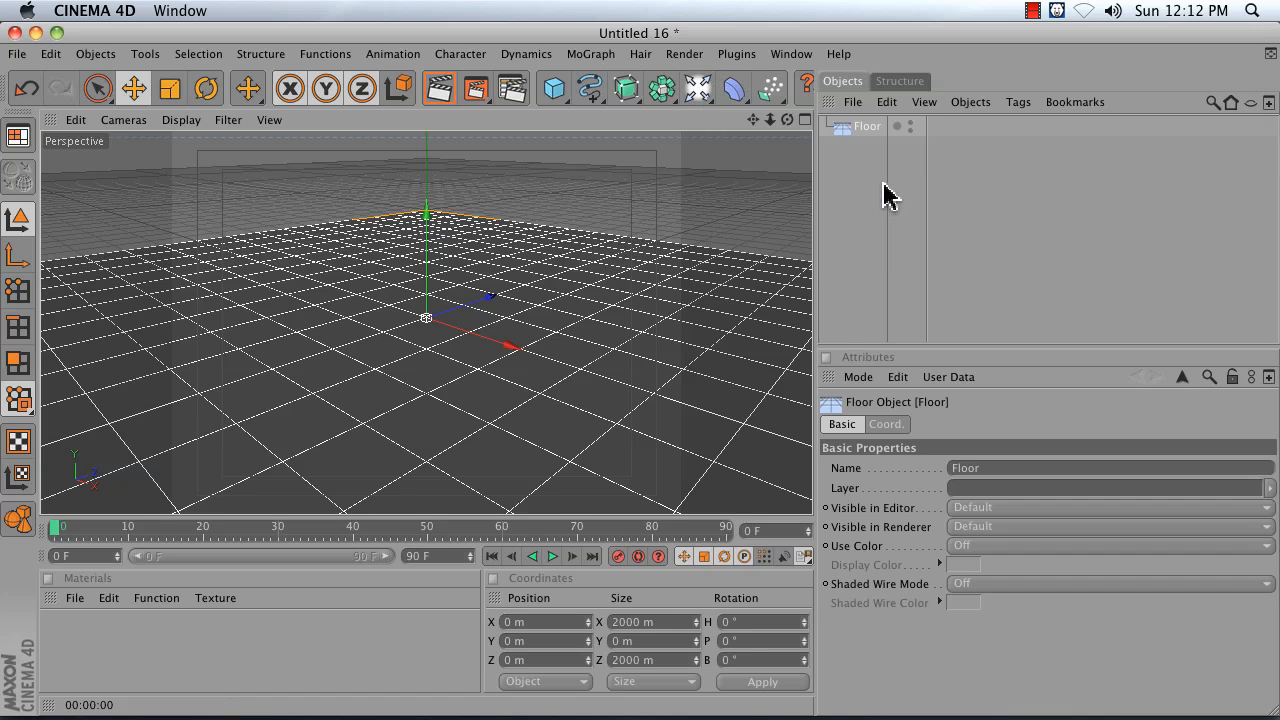
# Step: Add a Sphere primitive, raise it to a Y position of 100 m so it rests on the floor, and deselect it
pyautogui.click(551, 92)
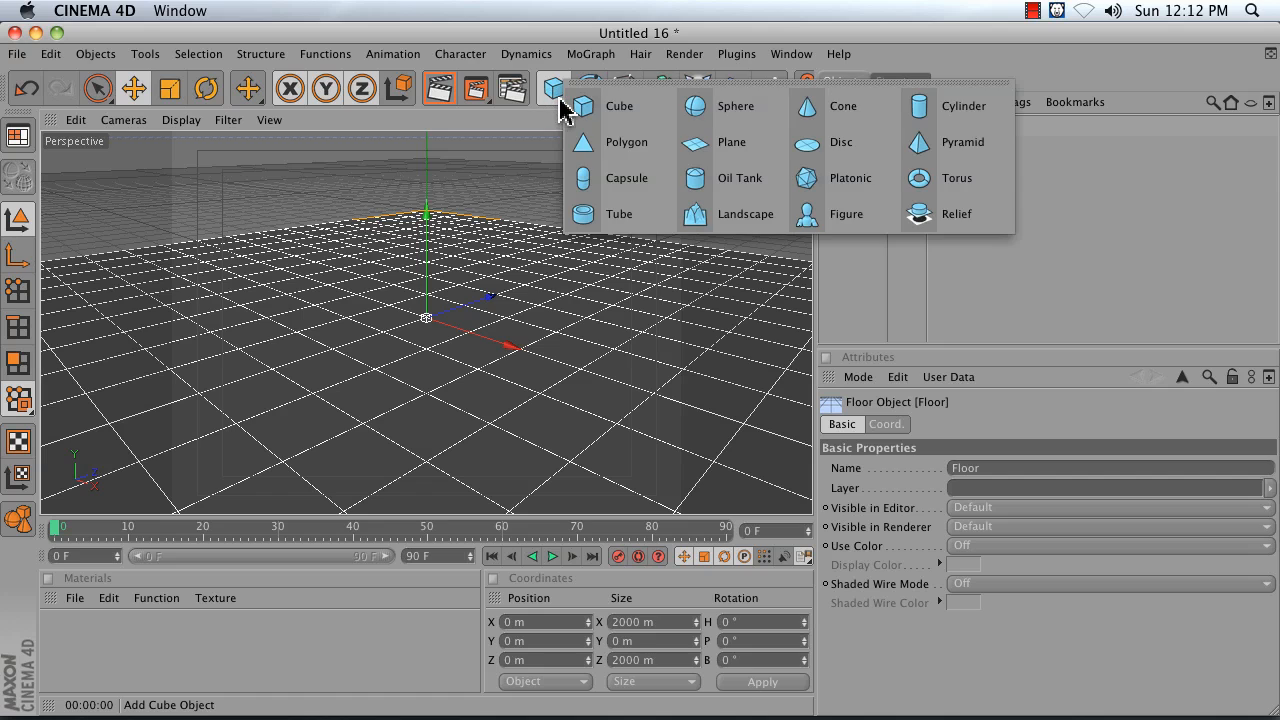
pyautogui.click(772, 121)
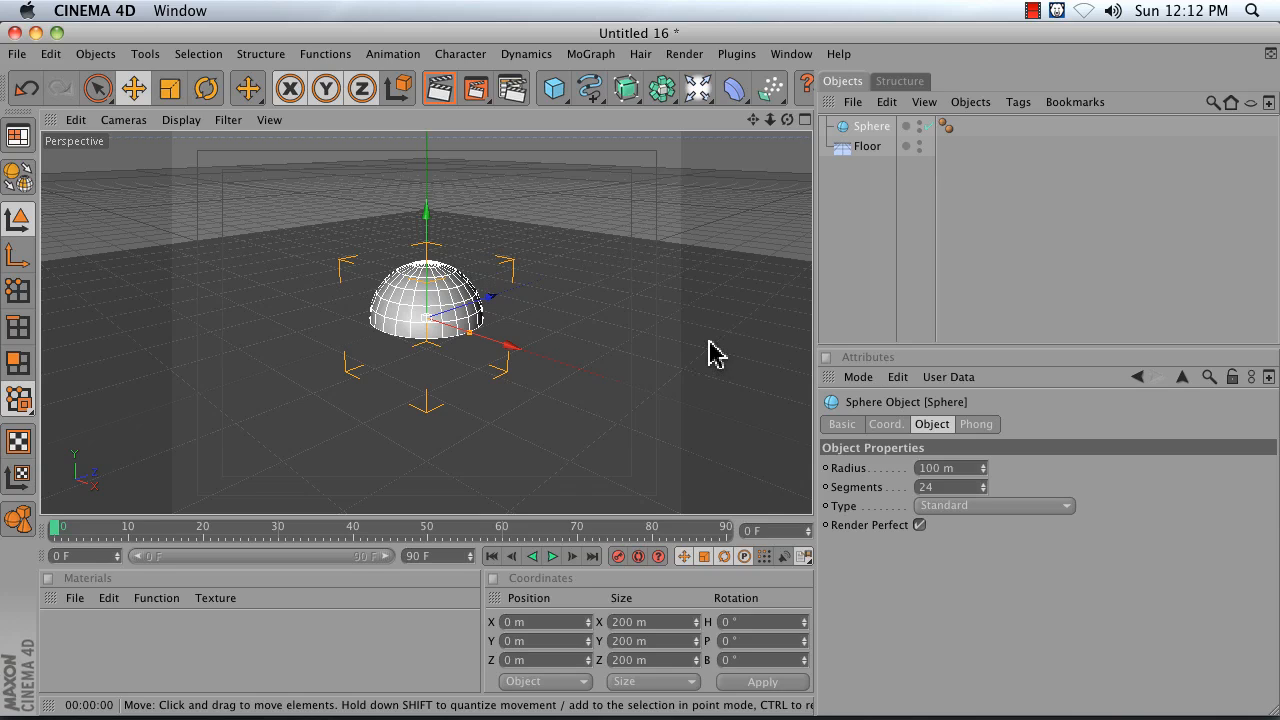
pyautogui.click(548, 646)
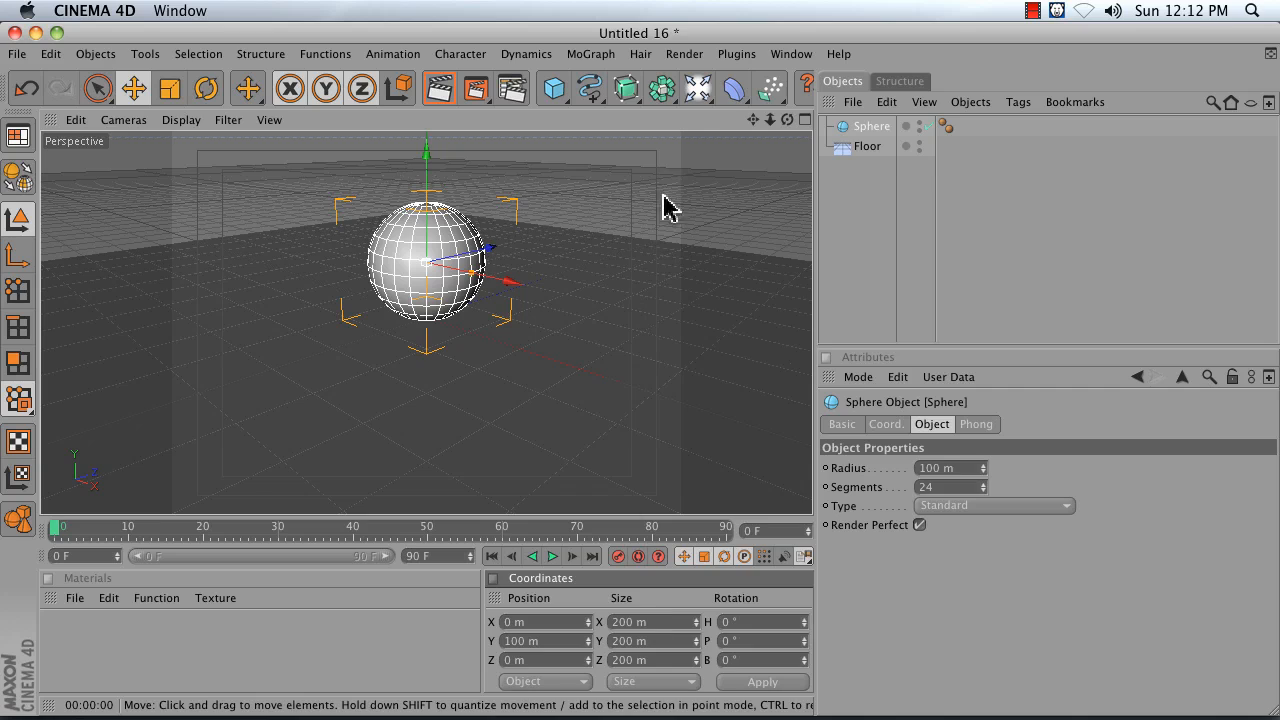
pyautogui.click(677, 163)
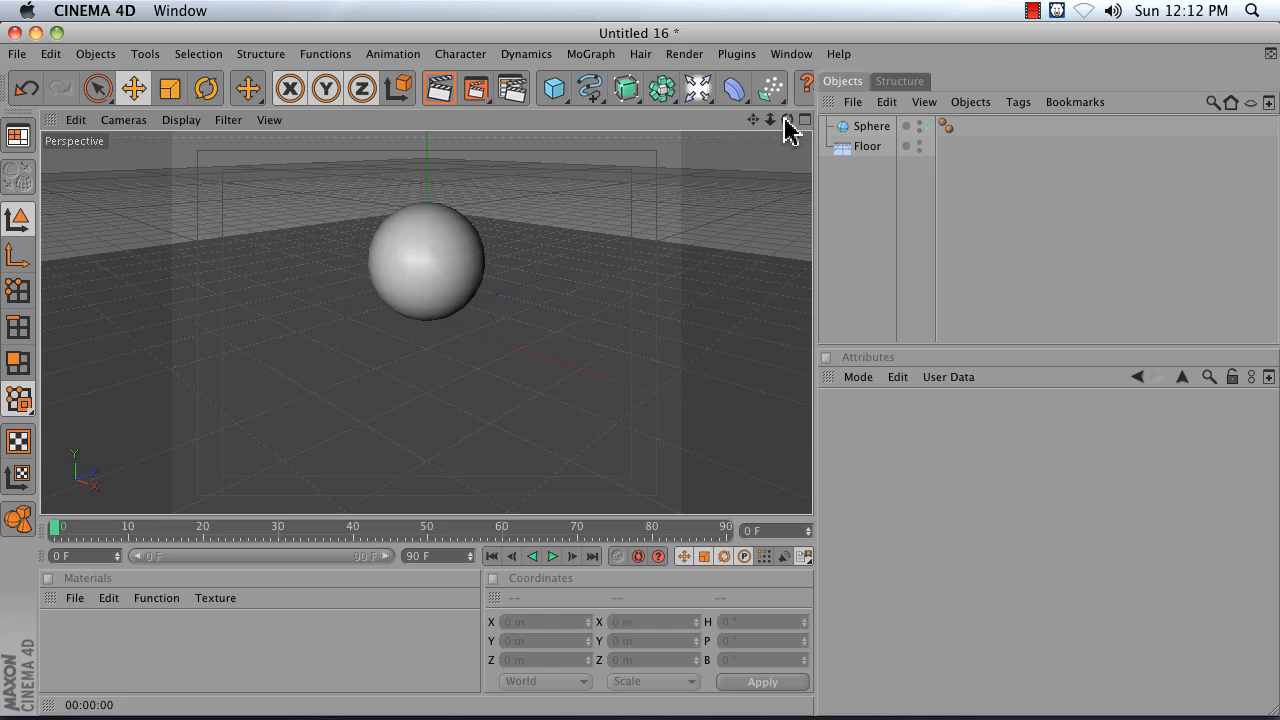
# Step: Frame the sphere large and centered in the perspective view from a low, head-on angle near floor level
pyautogui.moveTo(788, 120); pyautogui.dragTo(766, 143)
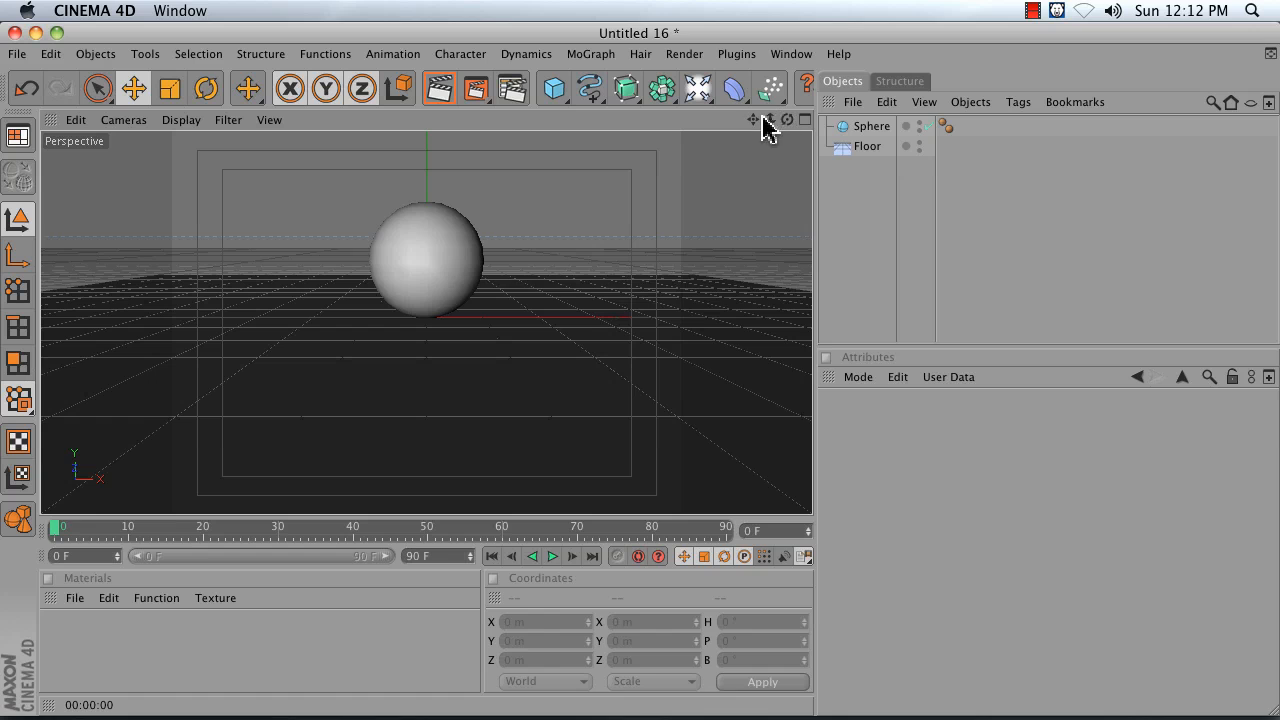
pyautogui.moveTo(766, 126); pyautogui.dragTo(754, 165)
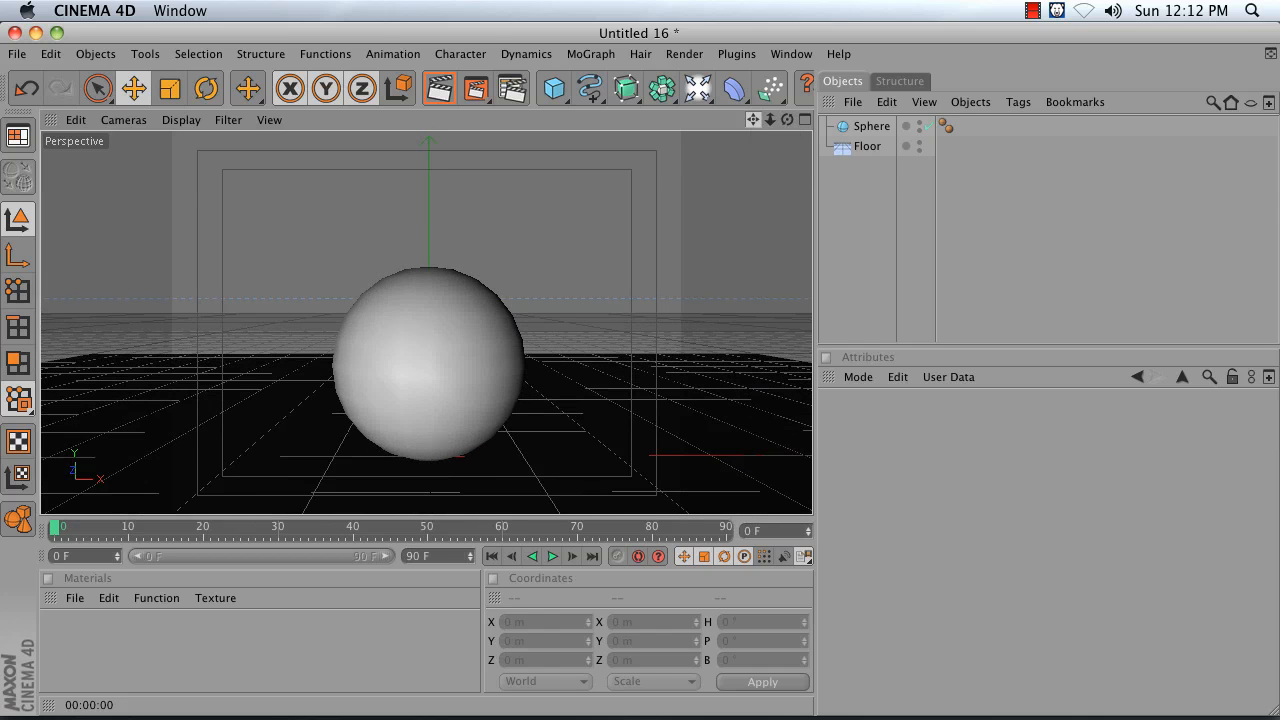
pyautogui.moveTo(788, 128); pyautogui.dragTo(757, 76)
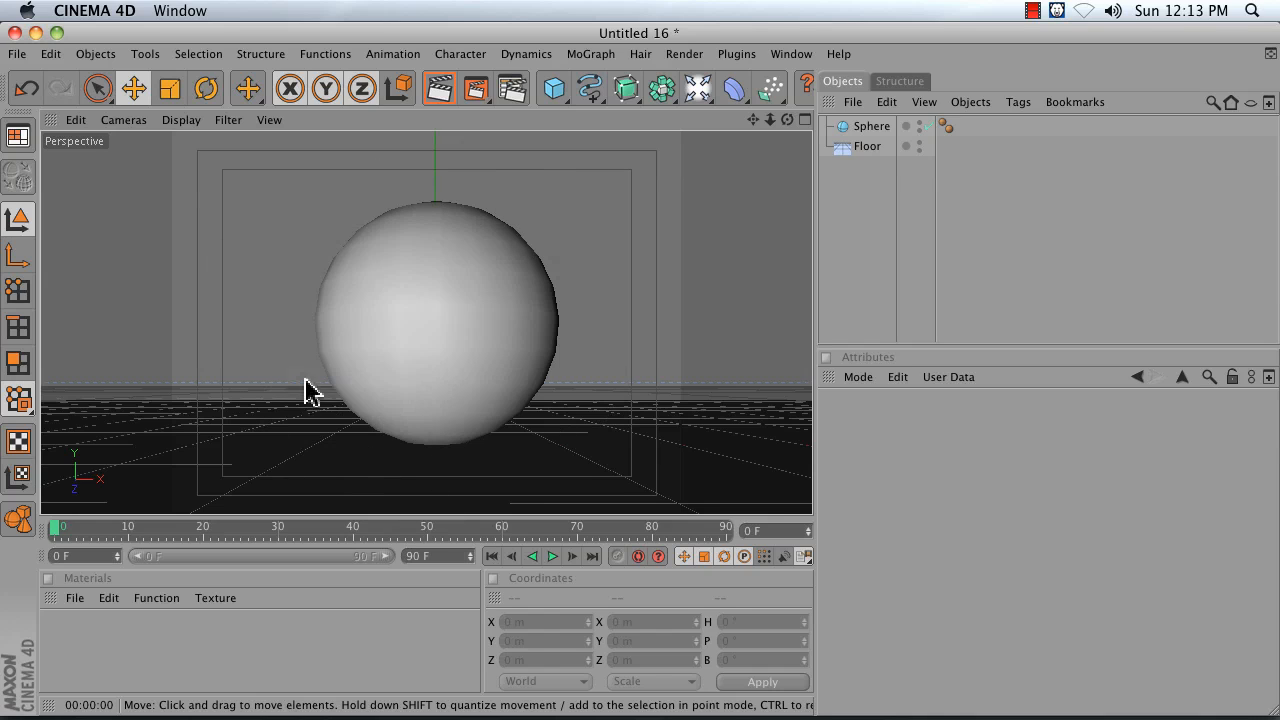
# Step: Add a Camera object at the current view and compare the view through it with an outside view of the scene
pyautogui.click(692, 88)
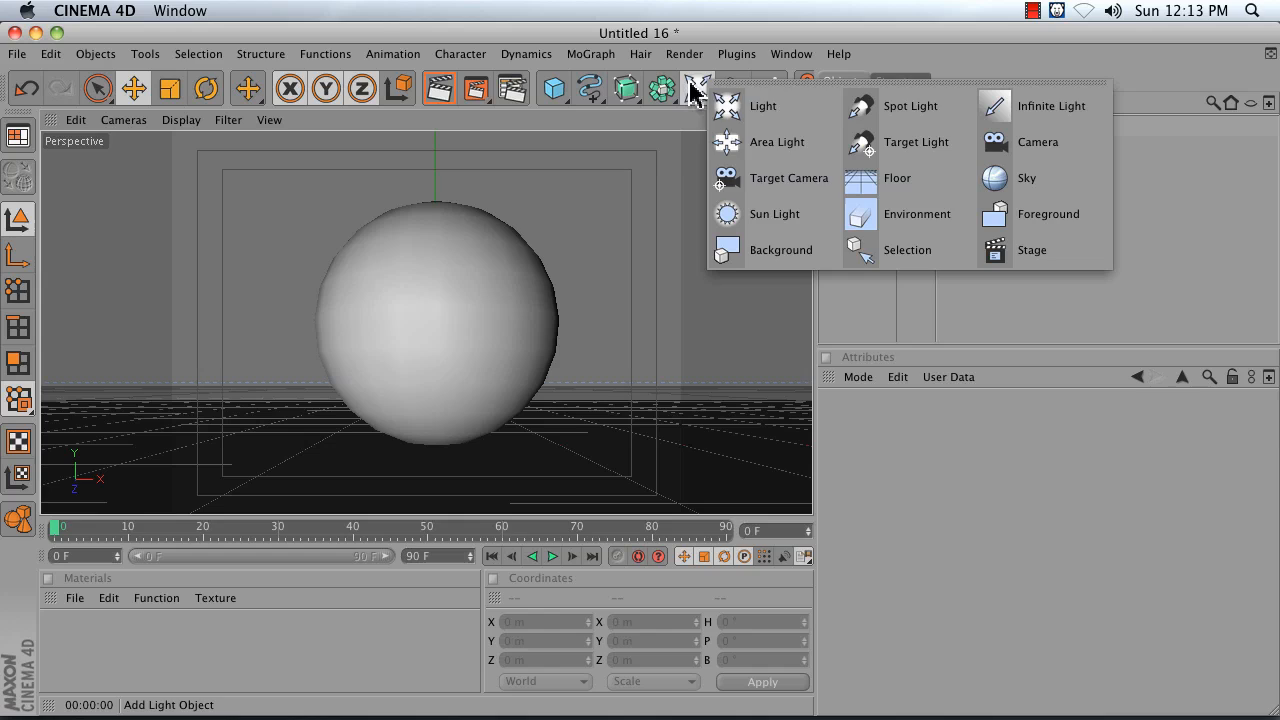
pyautogui.click(1005, 155)
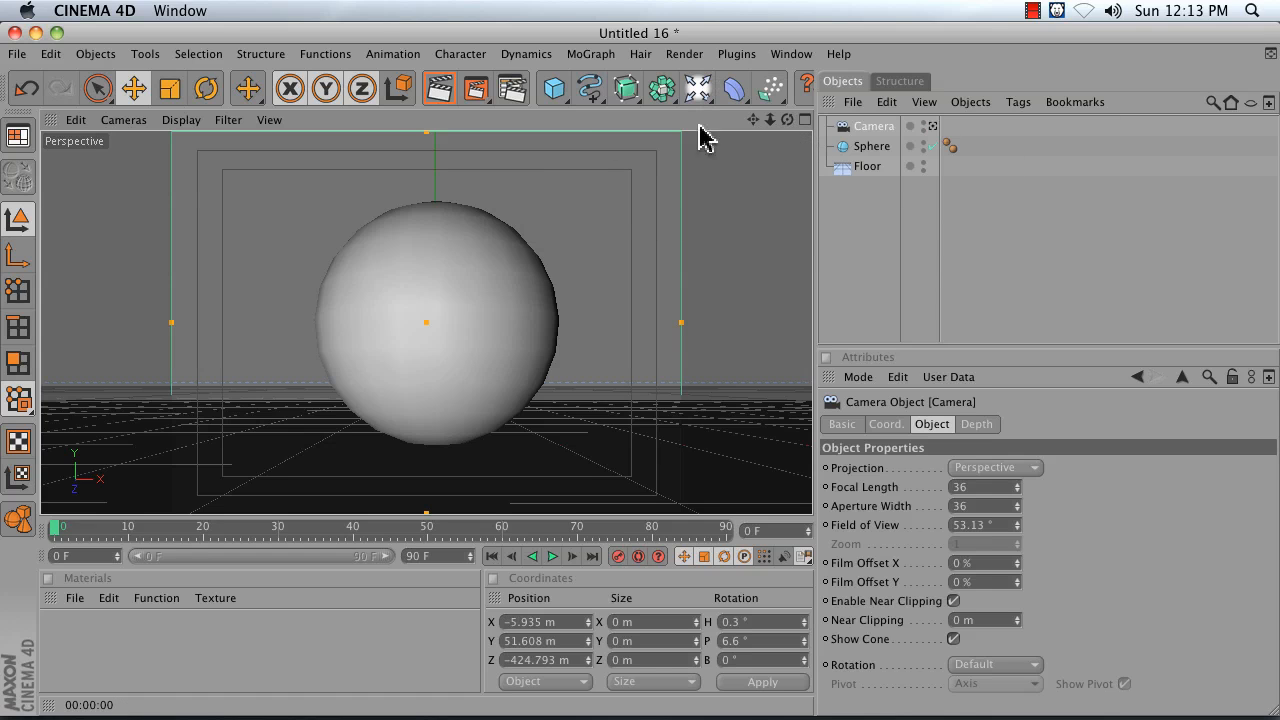
pyautogui.moveTo(771, 119); pyautogui.dragTo(716, 134)
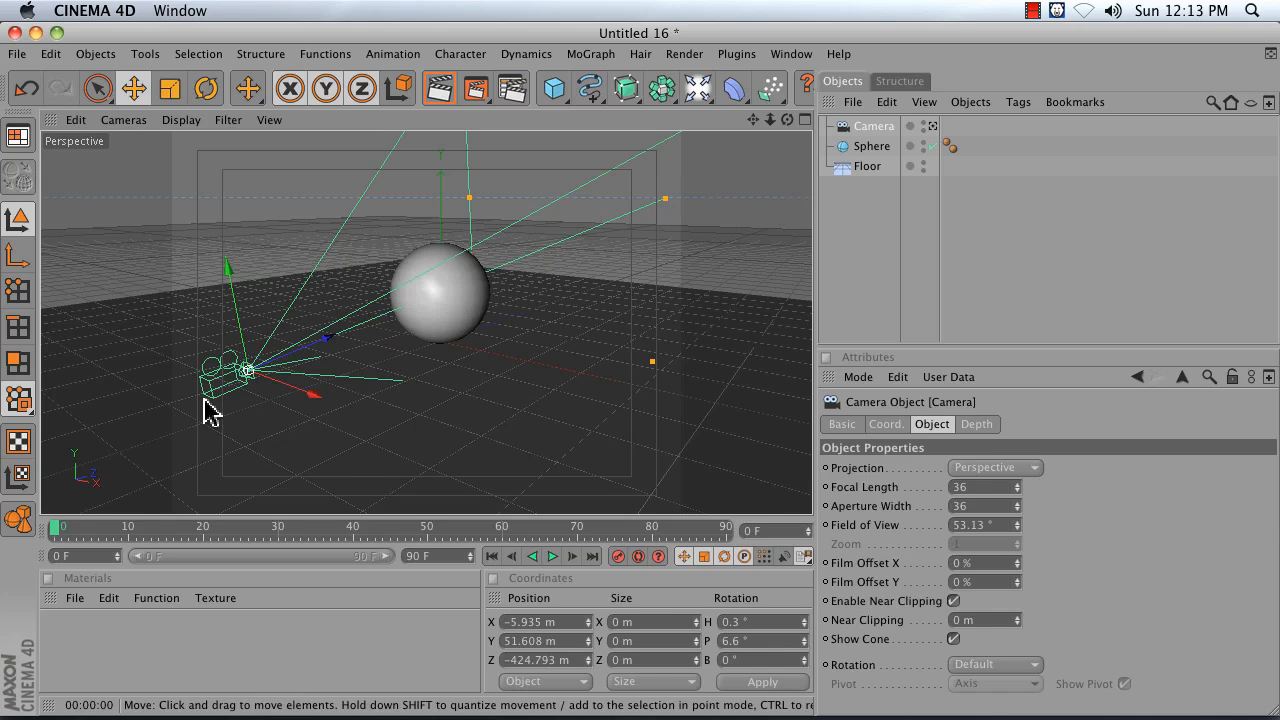
pyautogui.click(930, 128)
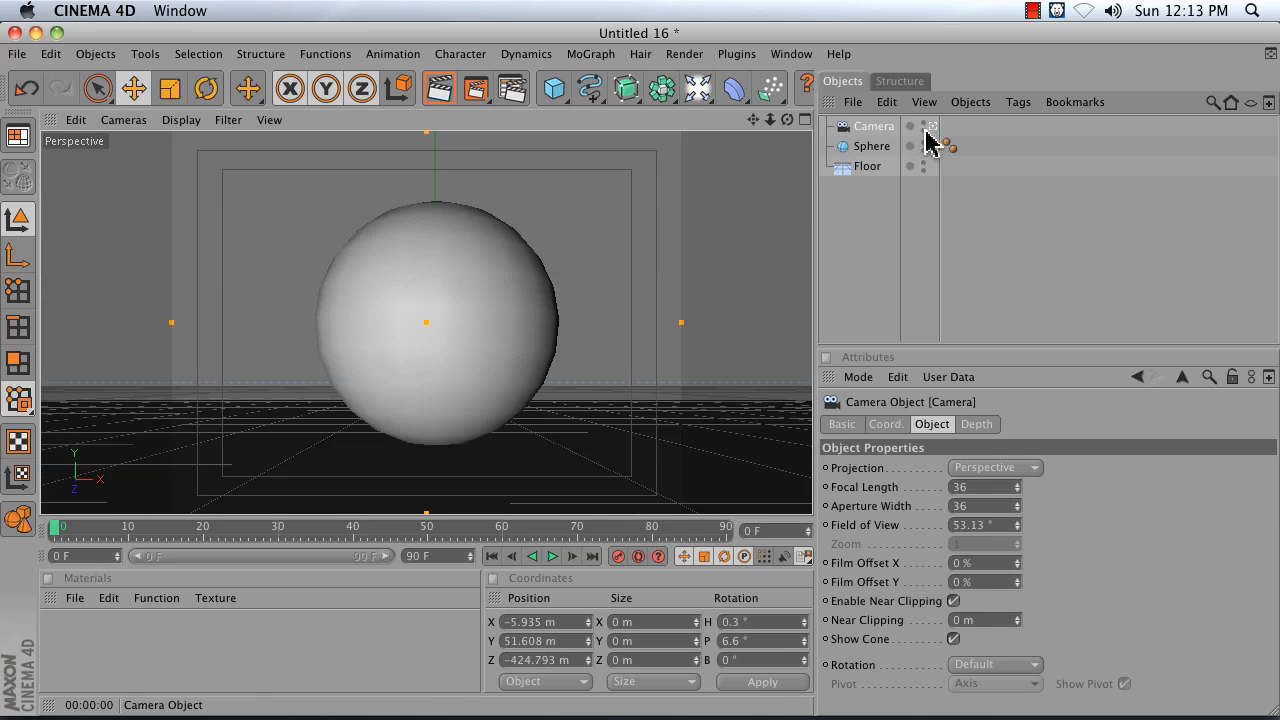
pyautogui.click(931, 128)
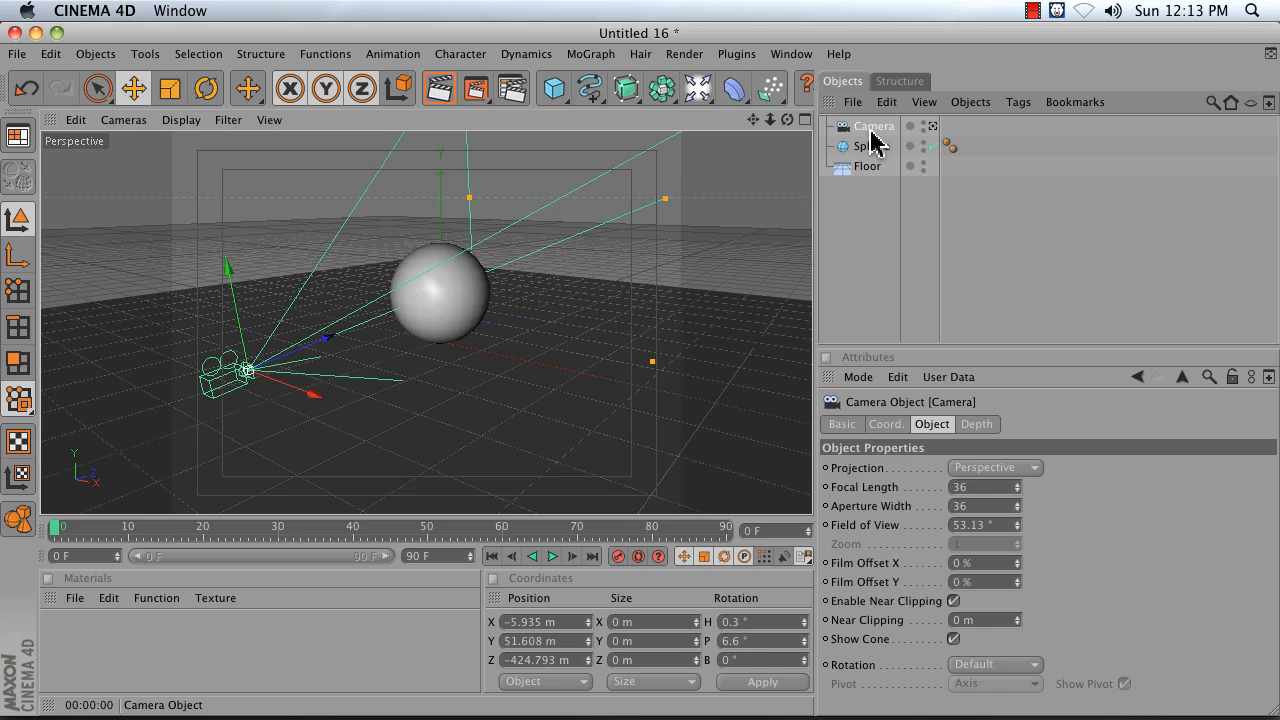
# Step: Add a Protection tag to the camera to lock its position
pyautogui.rightClick(873, 138)
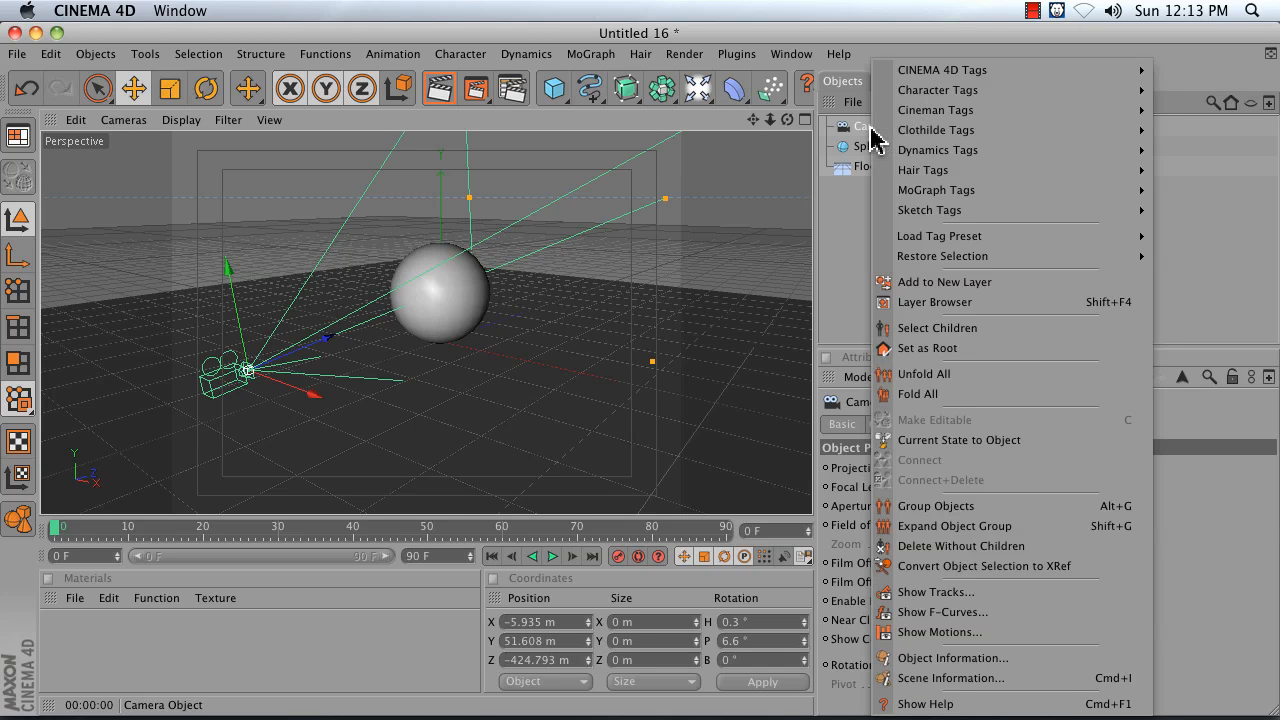
pyautogui.moveTo(930, 82)
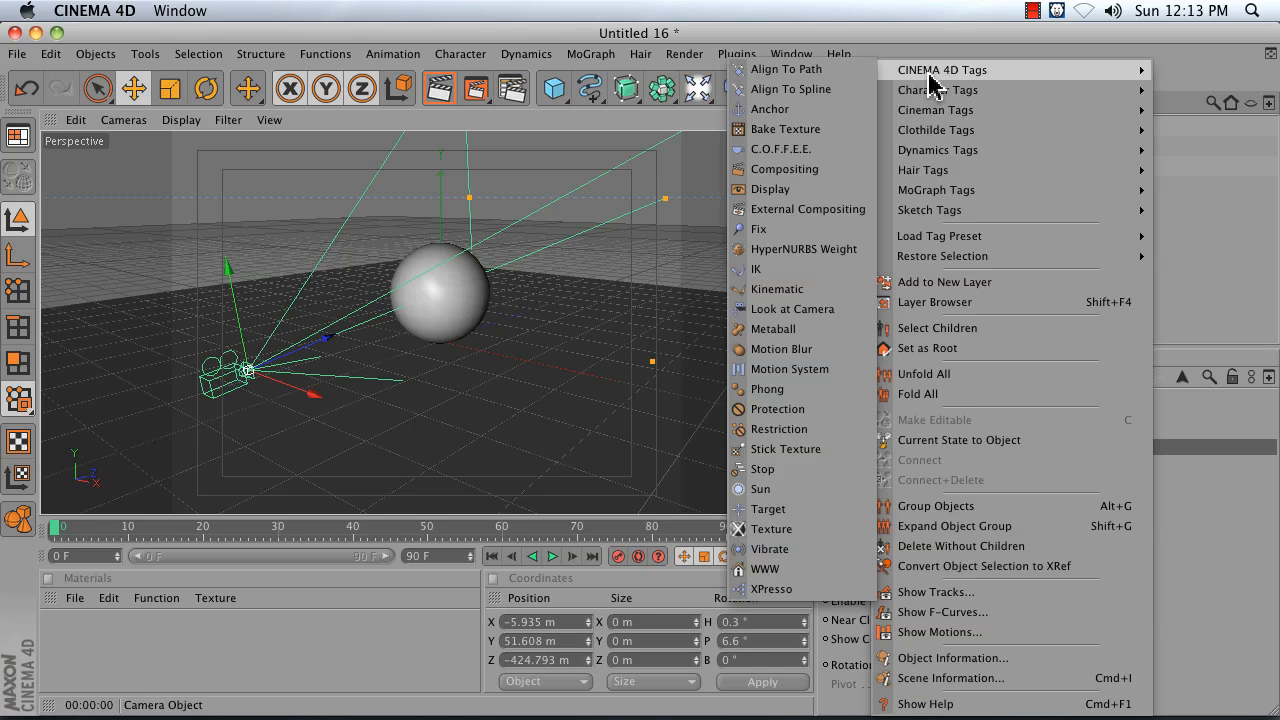
pyautogui.click(777, 409)
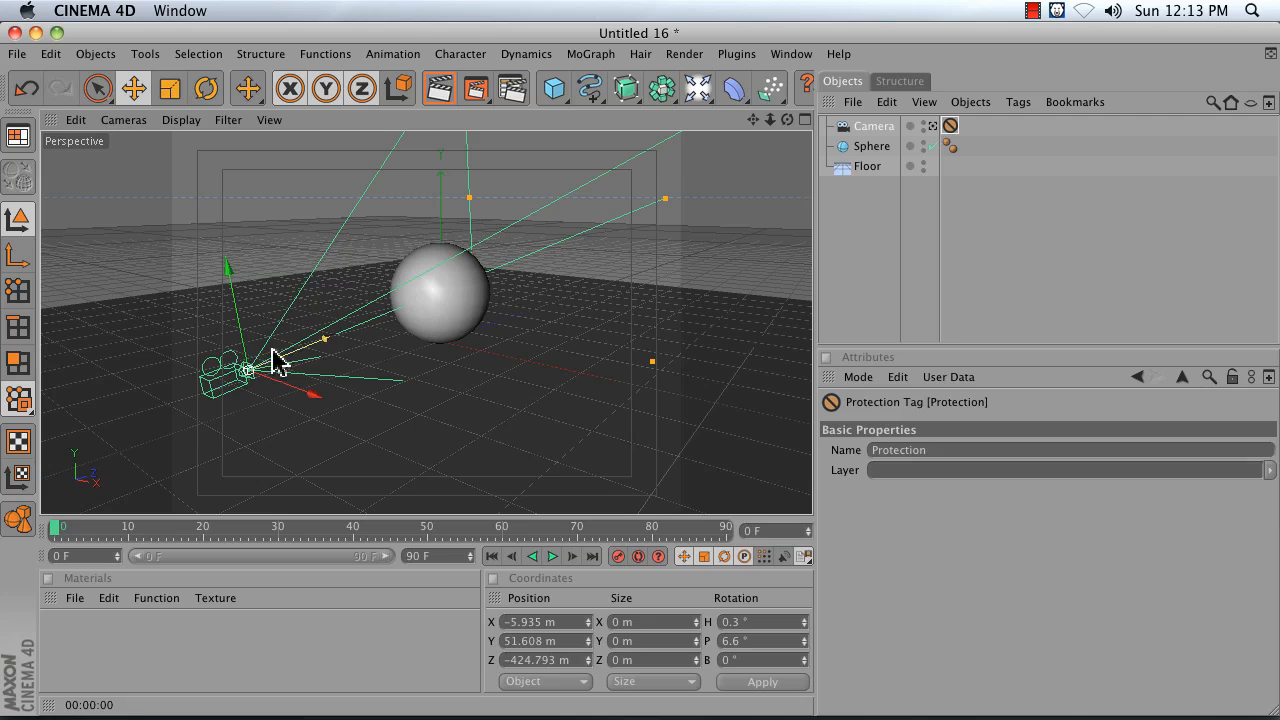
# Step: Set the perspective view to look through the scene camera and deselect the camera
pyautogui.click(866, 127)
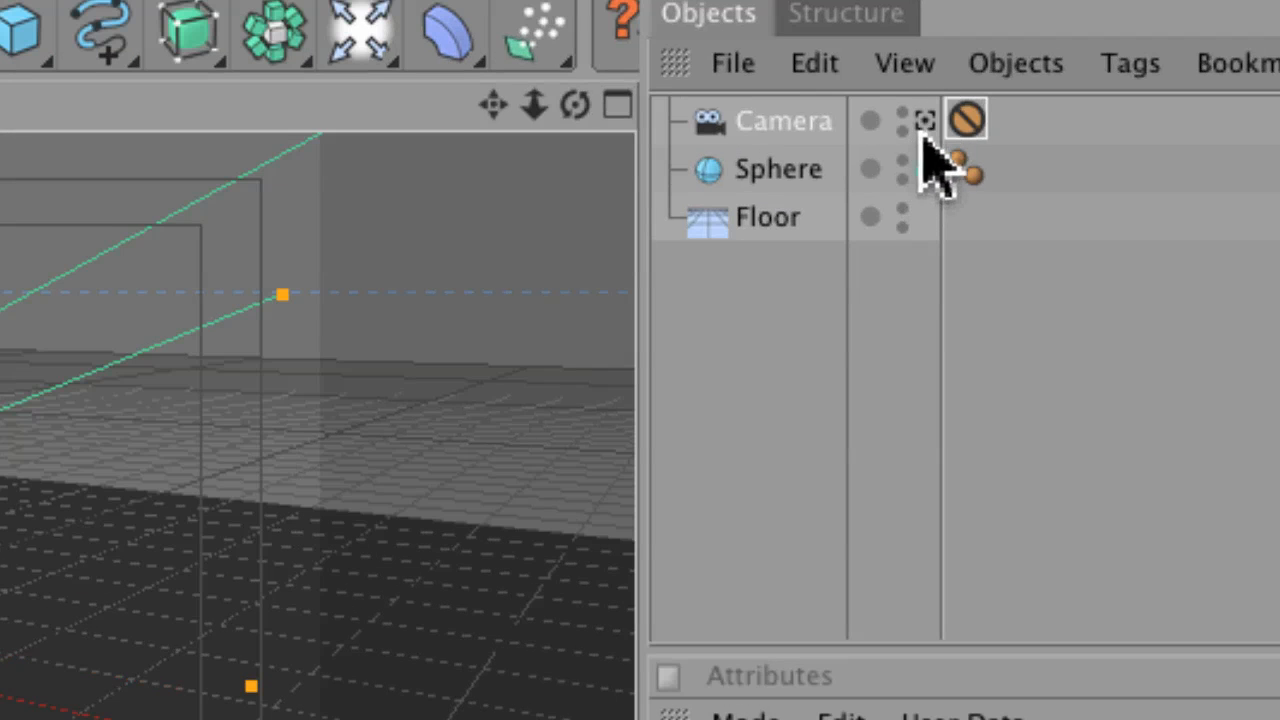
pyautogui.click(928, 122)
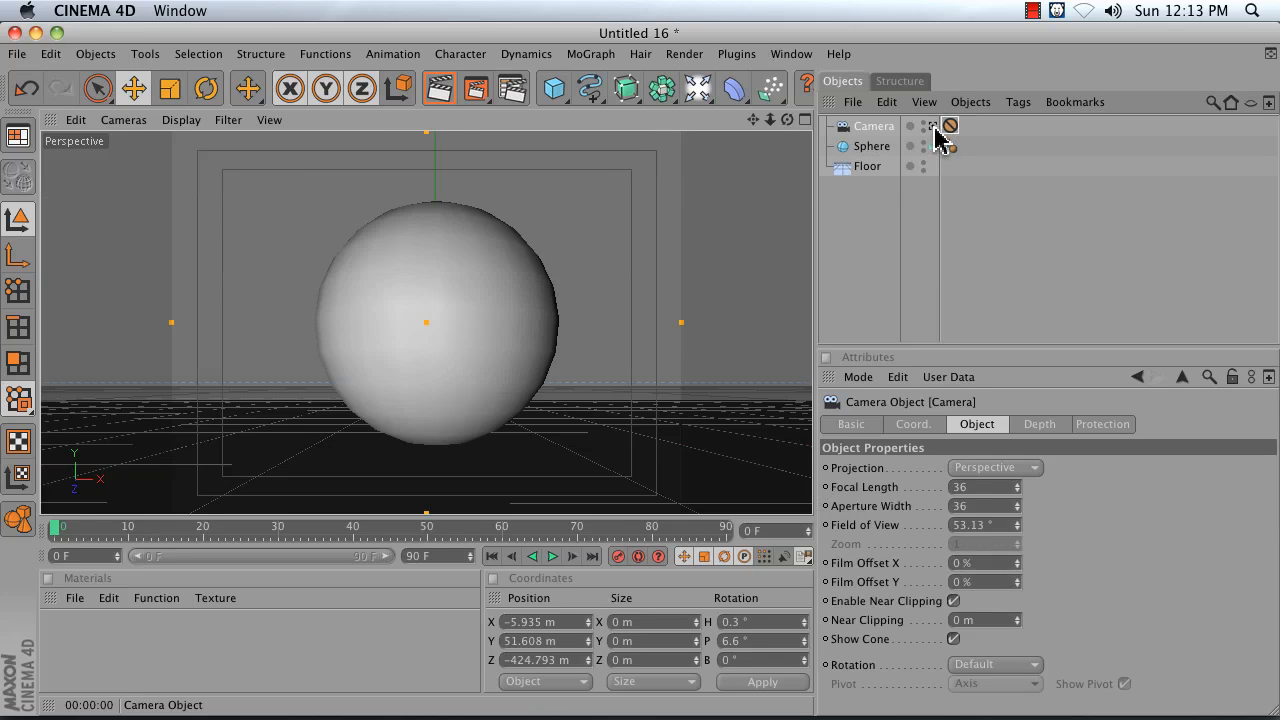
pyautogui.click(933, 126)
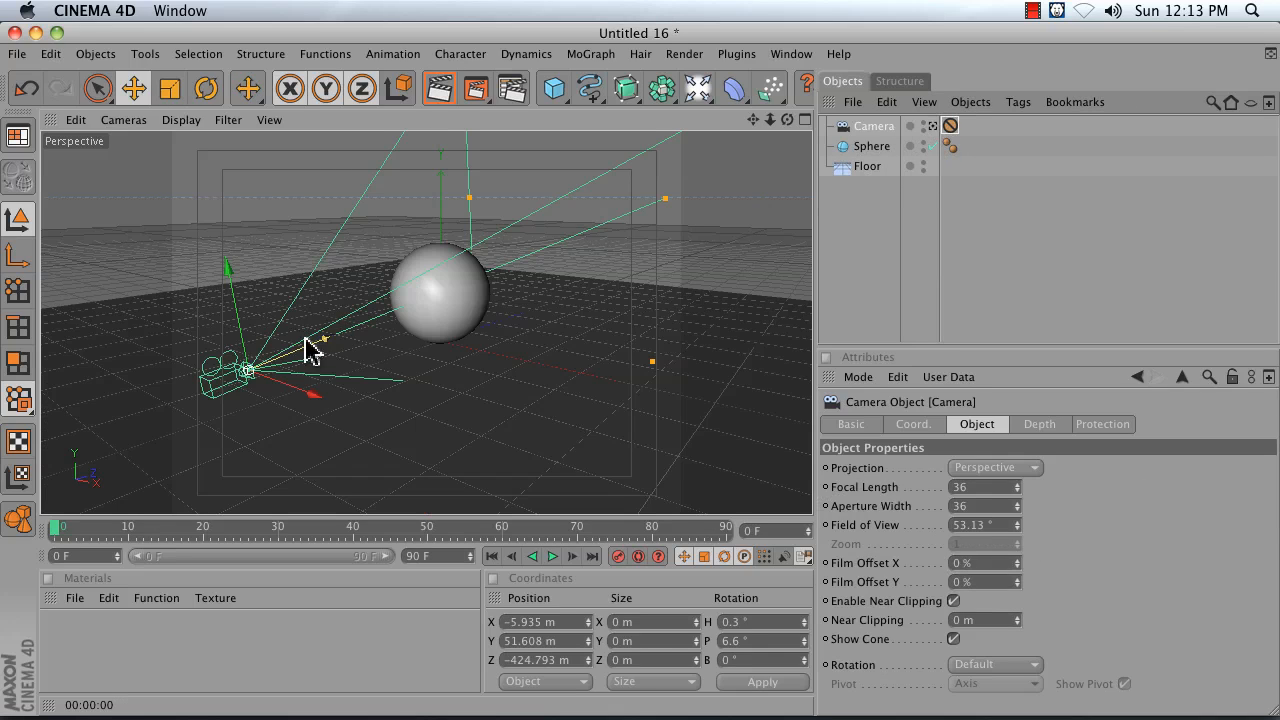
pyautogui.click(124, 120)
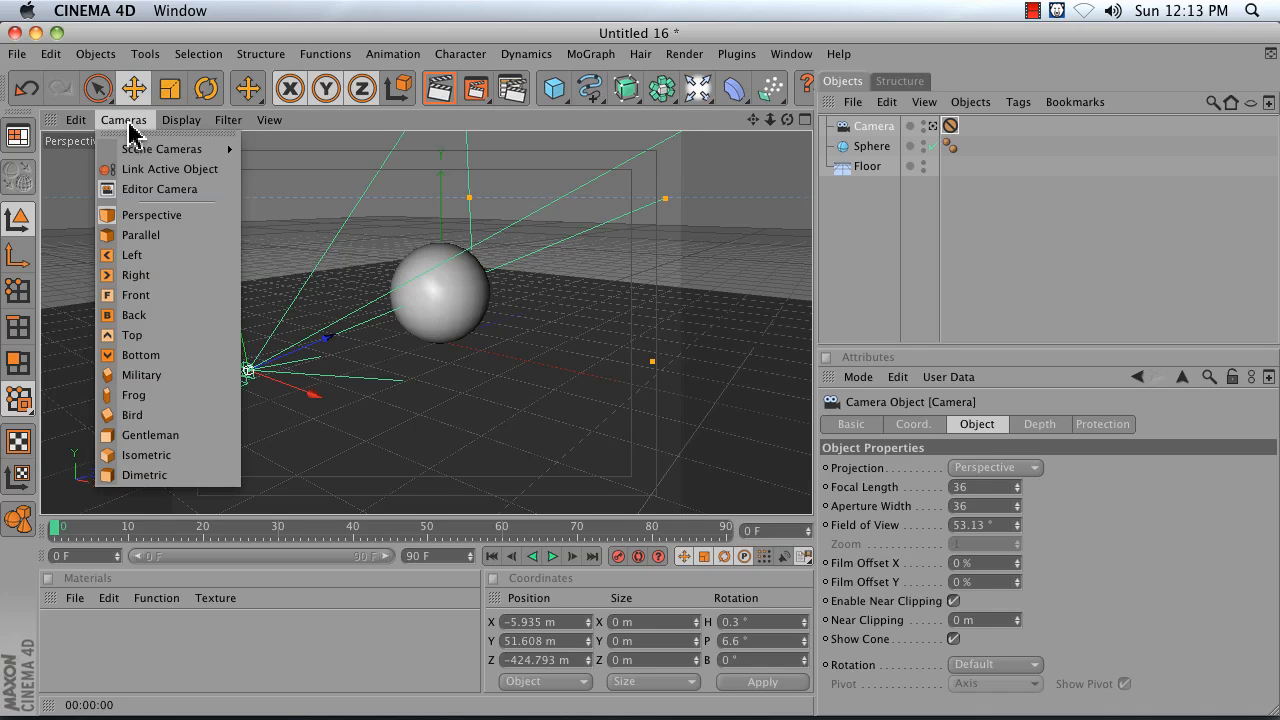
pyautogui.moveTo(143, 150)
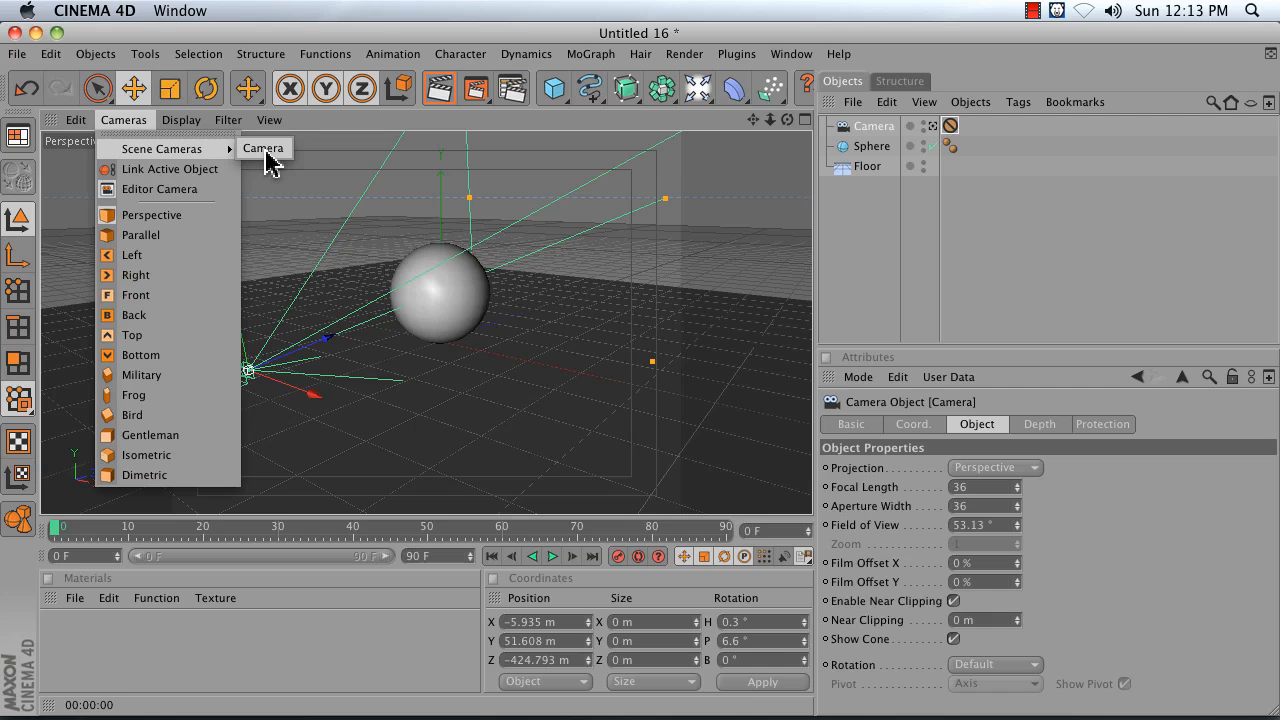
pyautogui.click(266, 153)
pyautogui.click(882, 262)
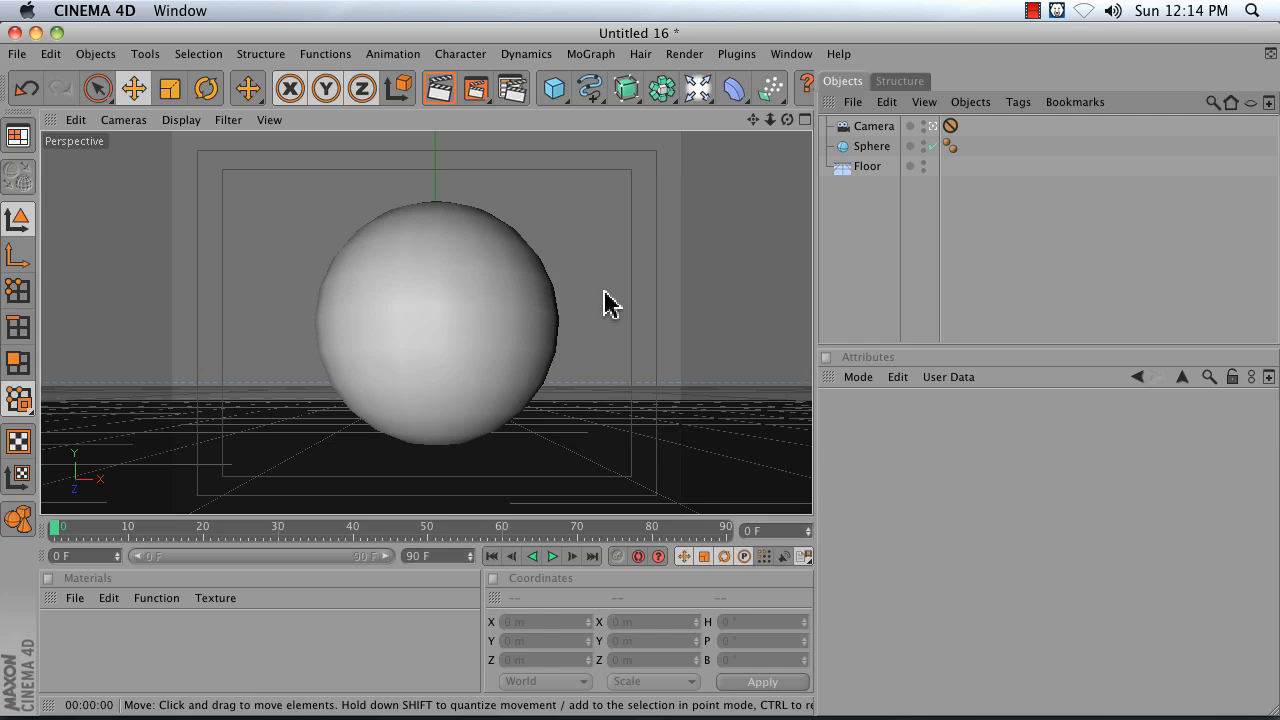
# Step: Add a standard omni Light to the scene and render the perspective view as a test
pyautogui.click(695, 90)
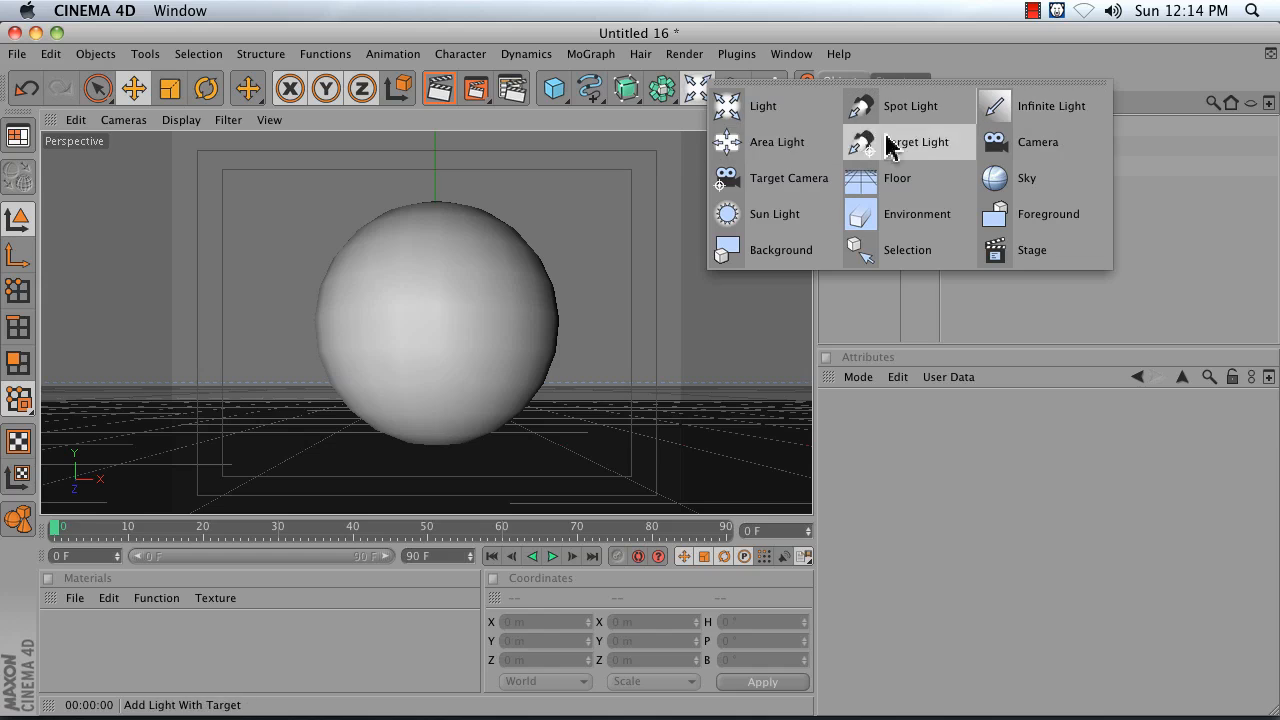
pyautogui.click(735, 118)
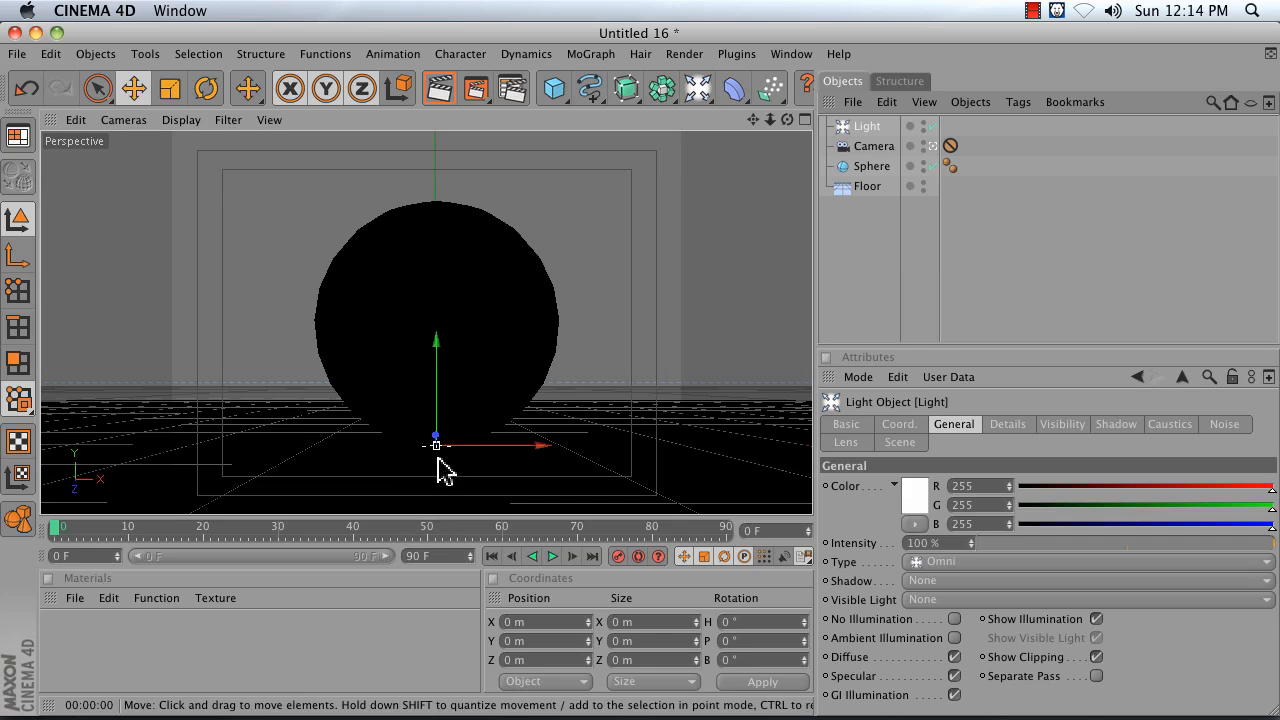
pyautogui.click(440, 90)
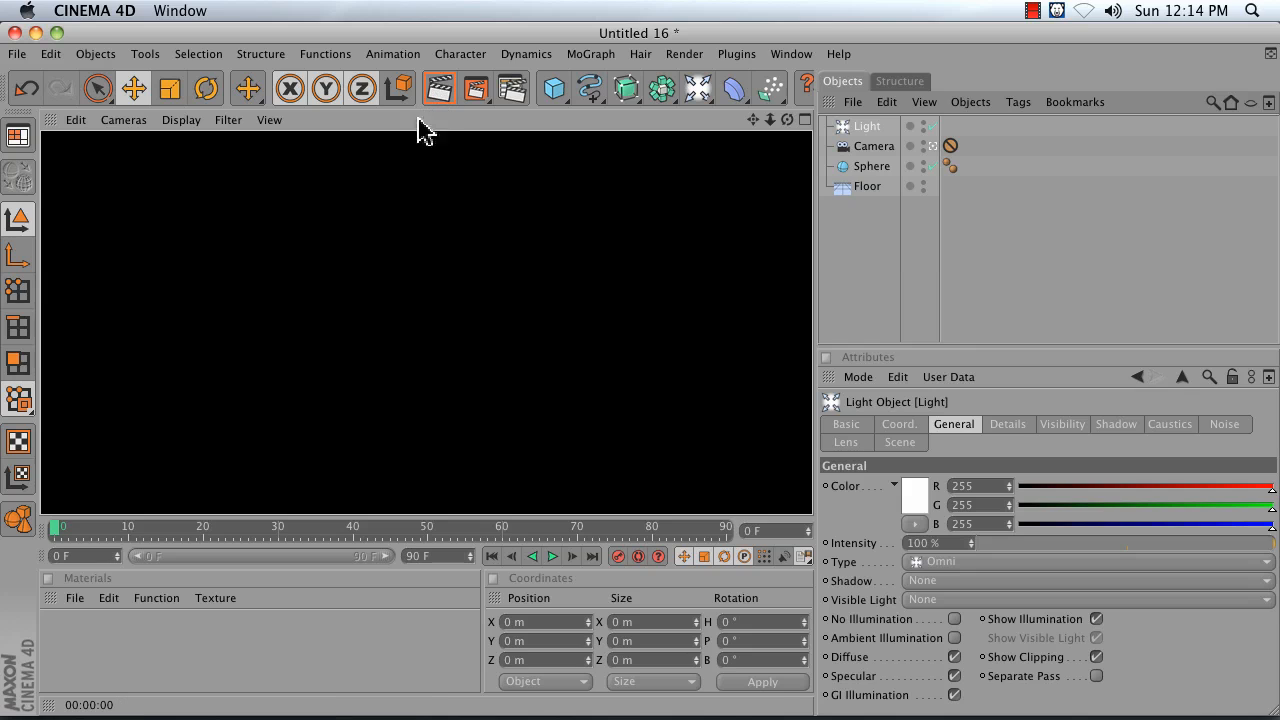
pyautogui.click(842, 125)
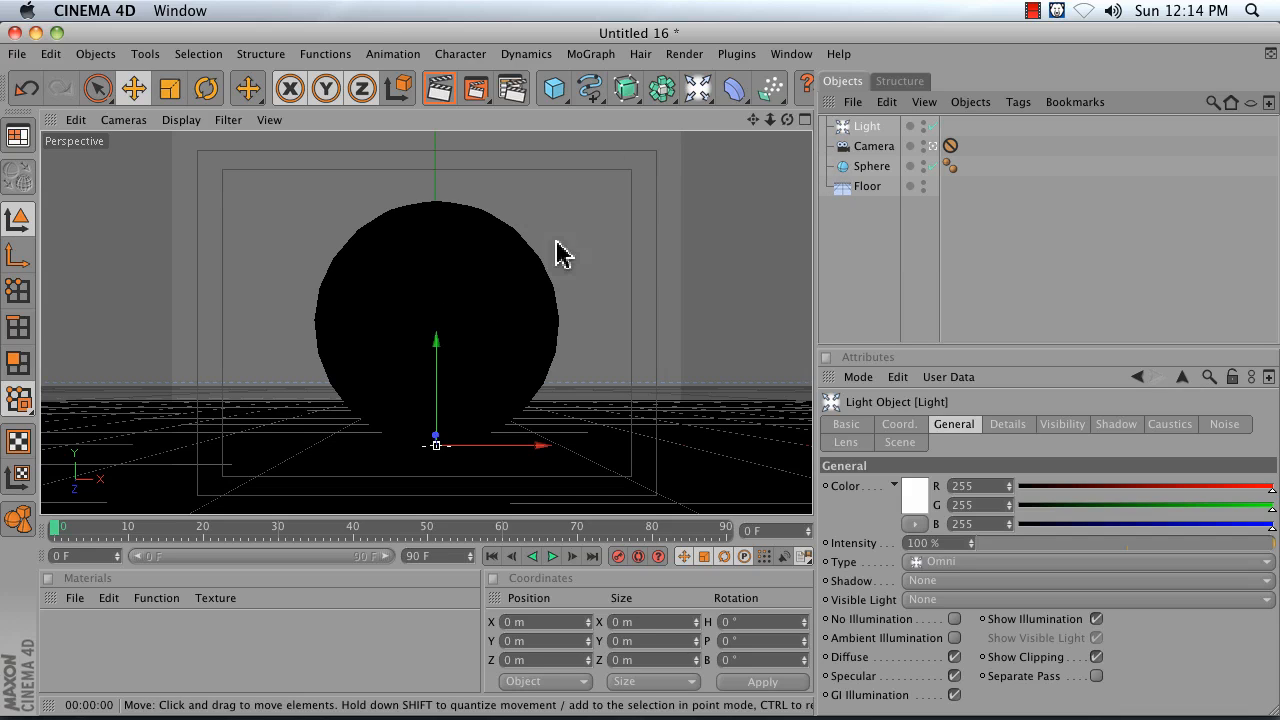
# Step: Rename the light as Key
pyautogui.doubleClick(866, 128)
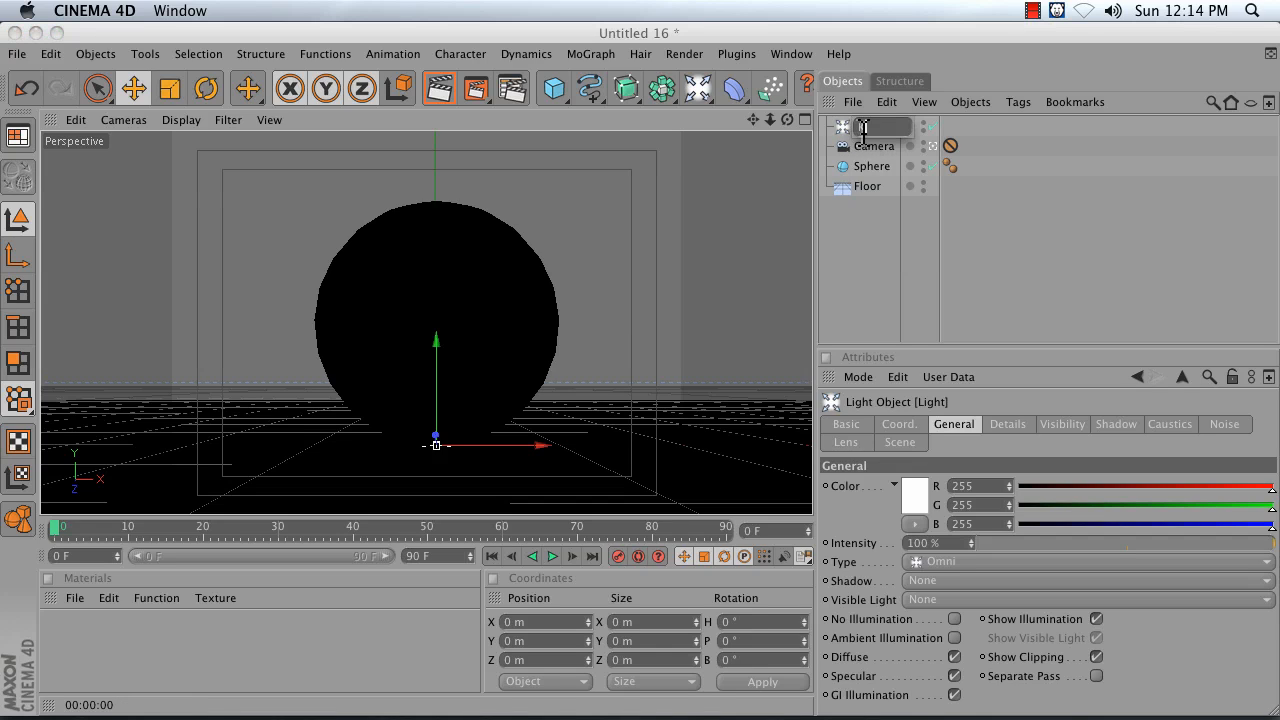
pyautogui.press('Return')
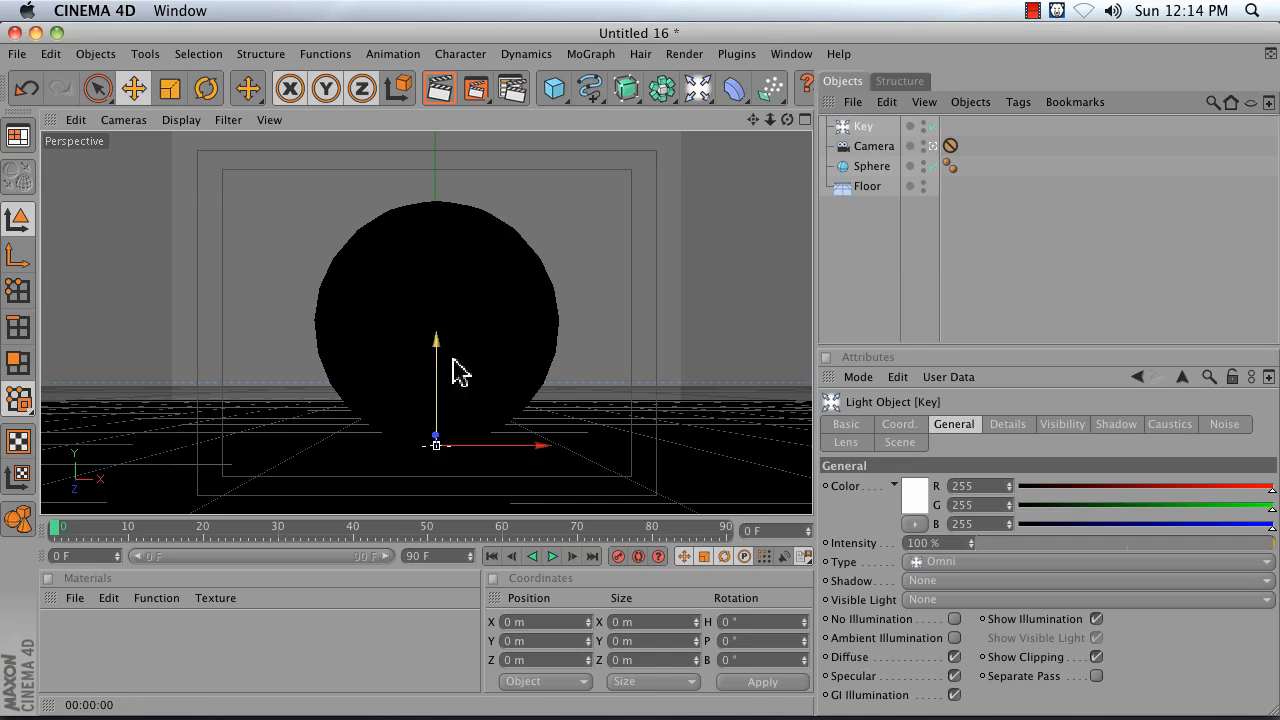
# Step: Show all four views and raise the Key light above the camera, to about Y 302 m and Z -427 m
pyautogui.click(805, 121)
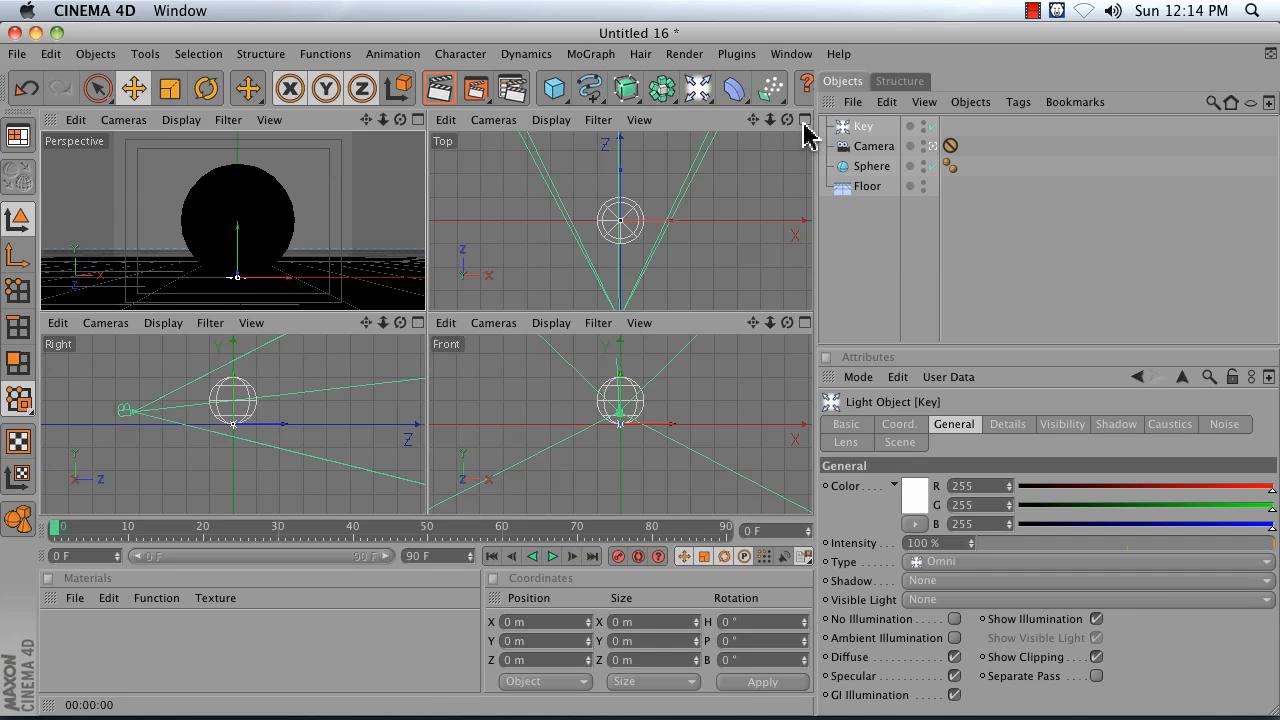
pyautogui.moveTo(770, 119); pyautogui.dragTo(725, 122)
pyautogui.moveTo(770, 322); pyautogui.dragTo(709, 363)
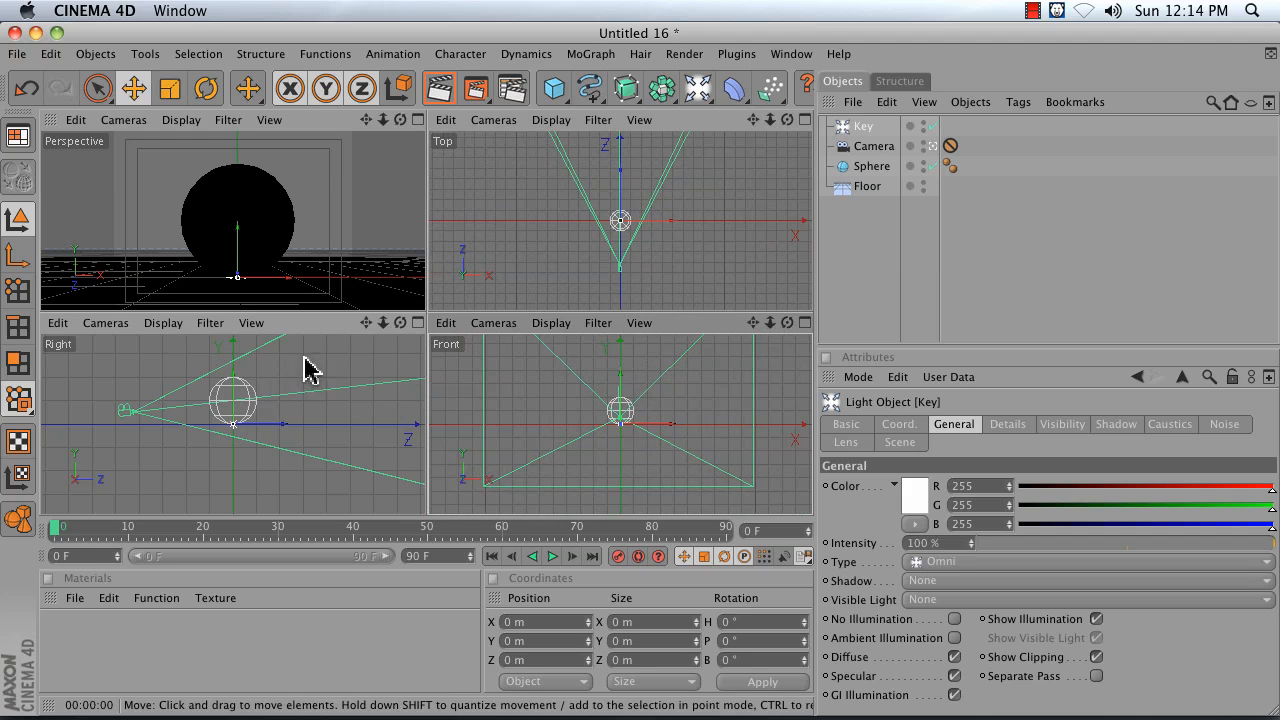
pyautogui.moveTo(383, 322); pyautogui.dragTo(366, 329)
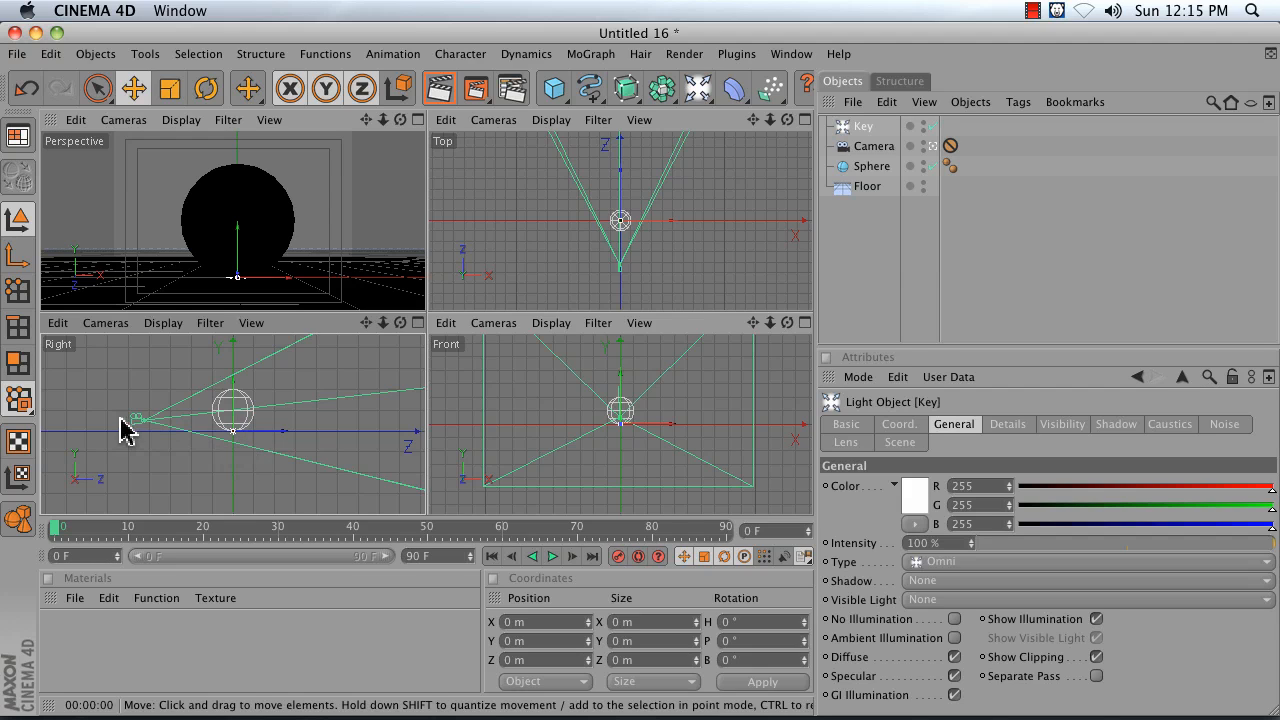
pyautogui.moveTo(220, 446); pyautogui.dragTo(130, 383)
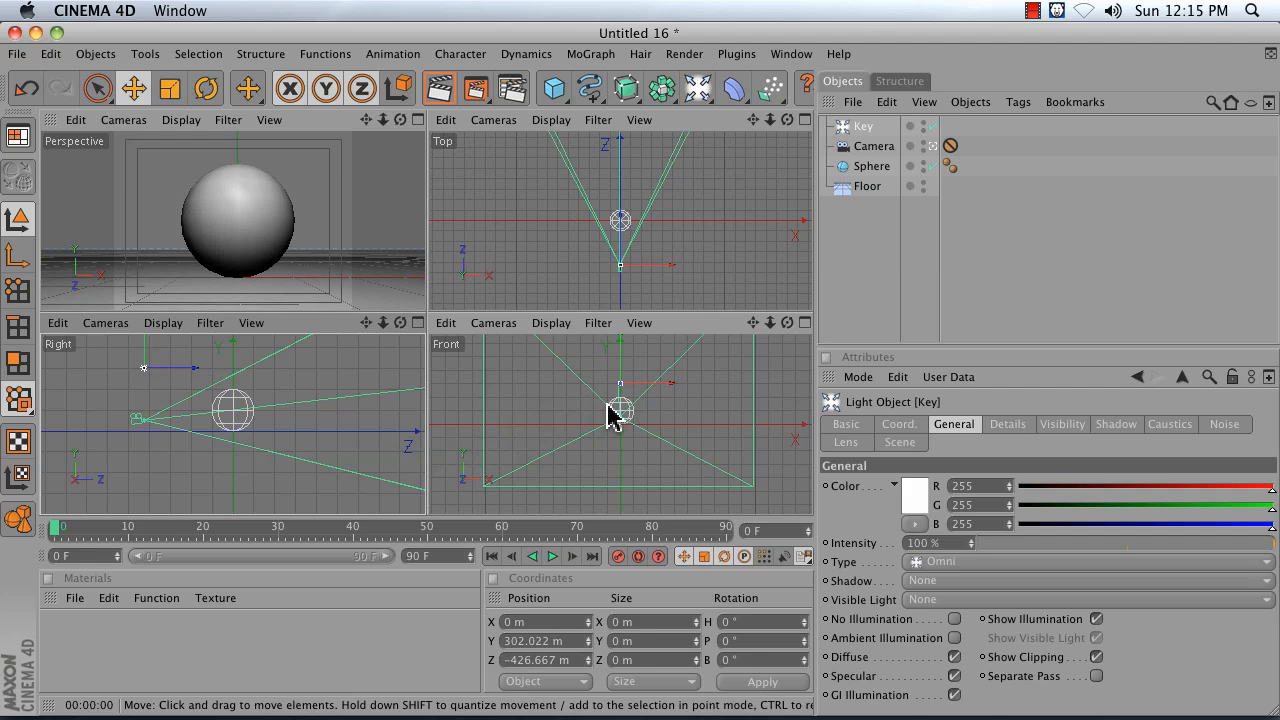
# Step: Move the Key light beside and above the camera, to about X 332 m, Y 421 m, Z -456 m, and render the perspective view
pyautogui.moveTo(606, 404); pyautogui.dragTo(662, 410)
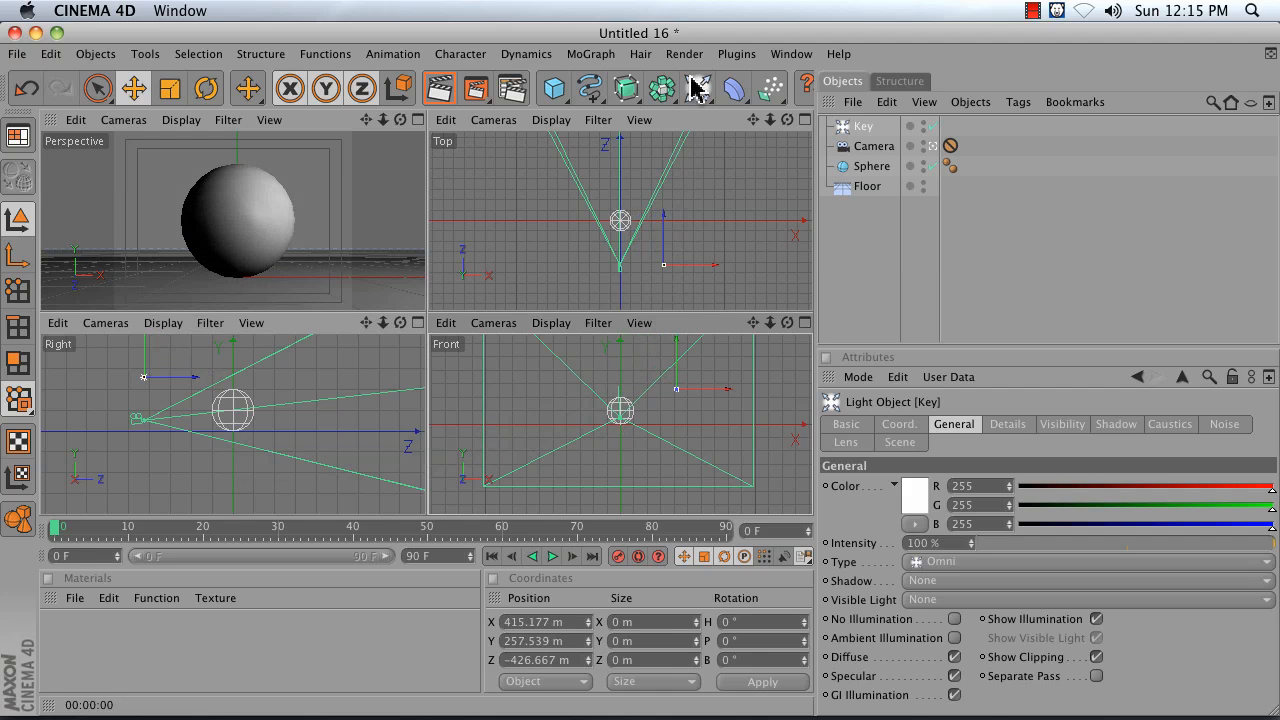
pyautogui.moveTo(721, 171); pyautogui.dragTo(716, 172)
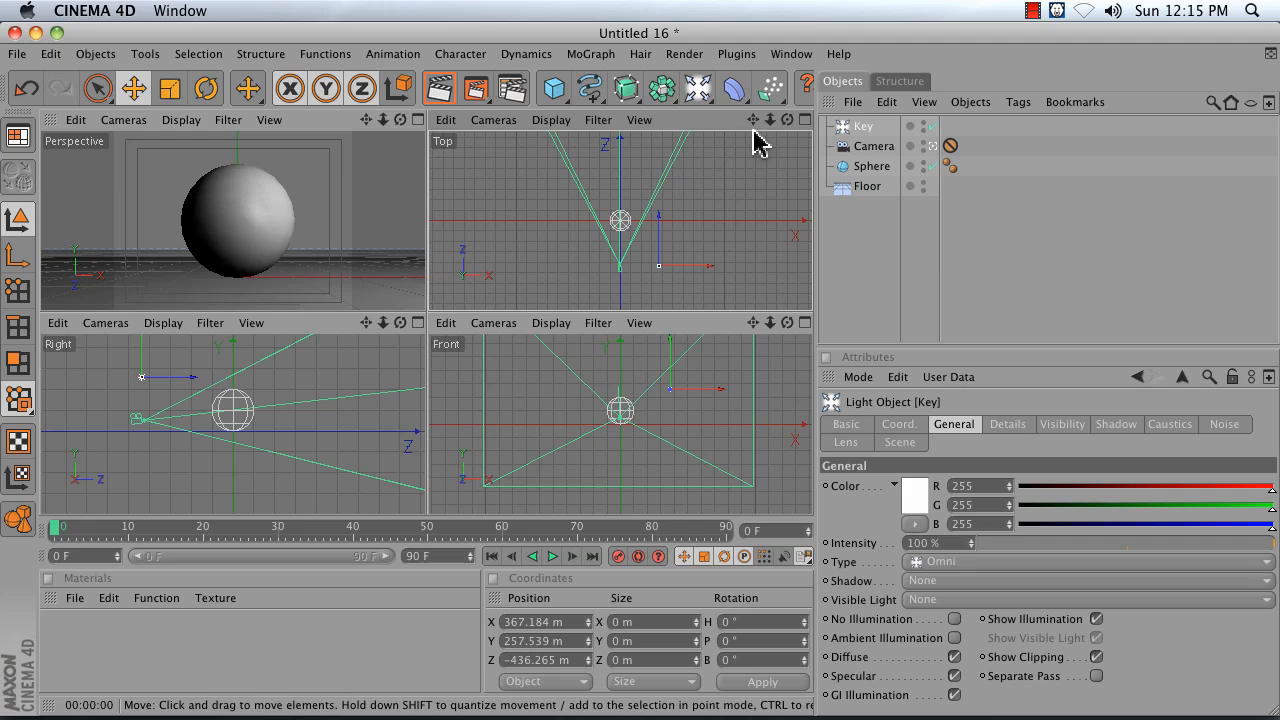
pyautogui.moveTo(753, 120); pyautogui.dragTo(752, 109)
pyautogui.moveTo(752, 109); pyautogui.dragTo(792, 109, button='right')
pyautogui.moveTo(752, 120); pyautogui.dragTo(726, 113)
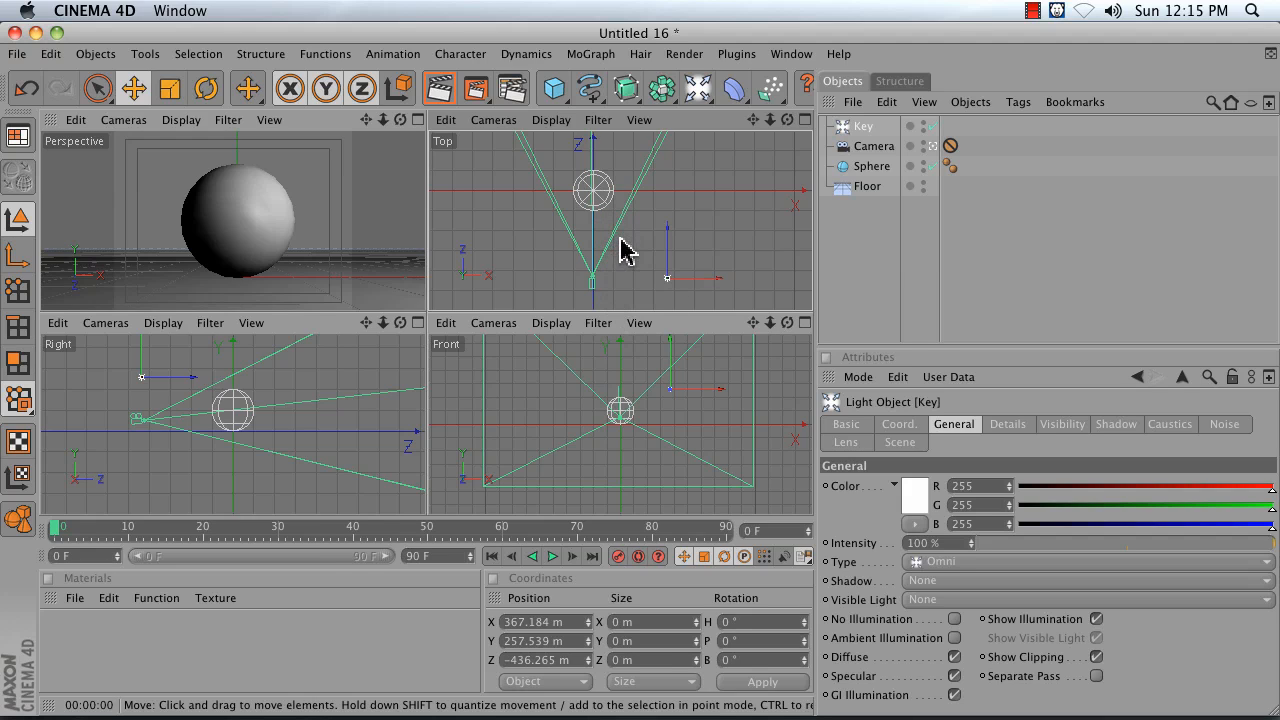
pyautogui.moveTo(618, 268); pyautogui.dragTo(614, 272)
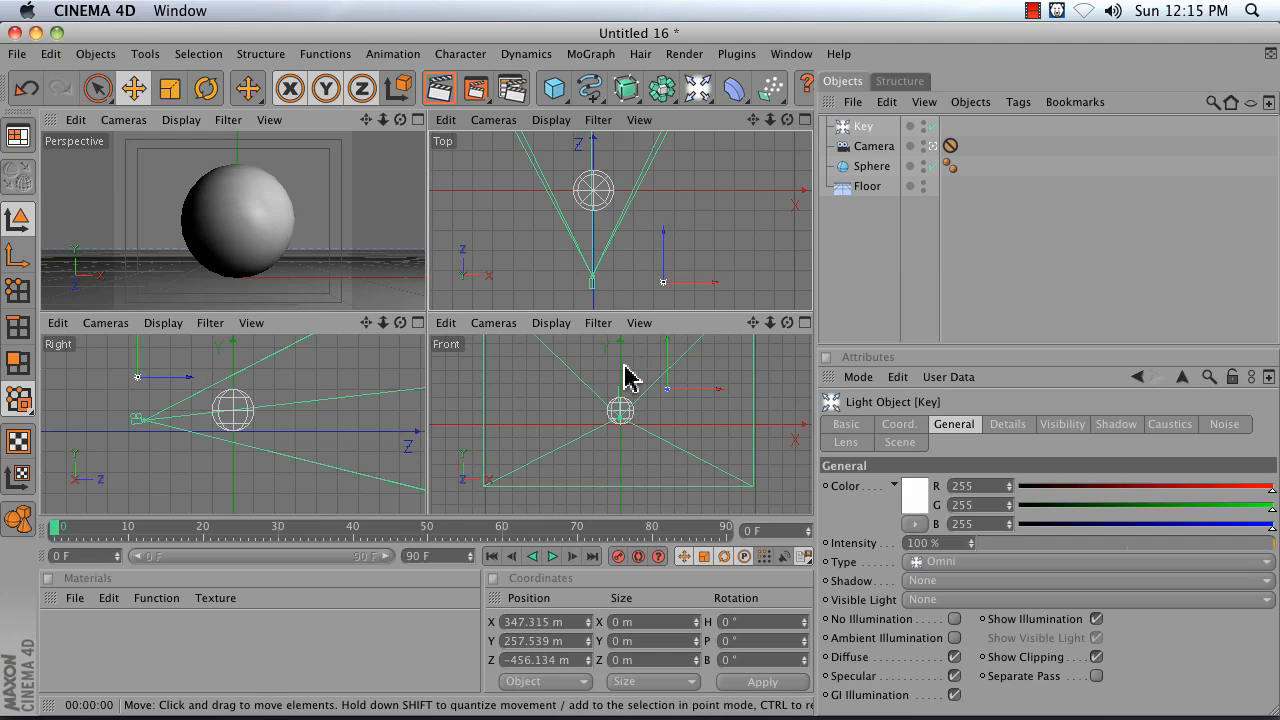
pyautogui.moveTo(624, 377); pyautogui.dragTo(624, 377)
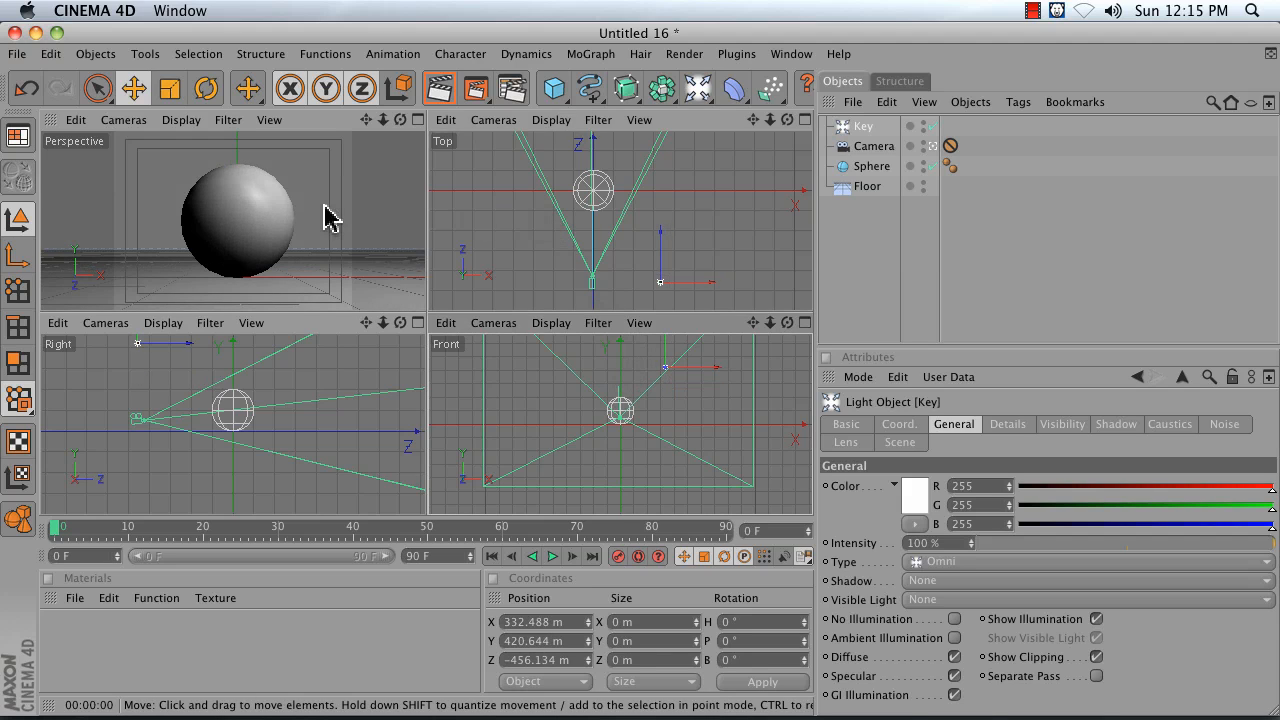
pyautogui.click(312, 163)
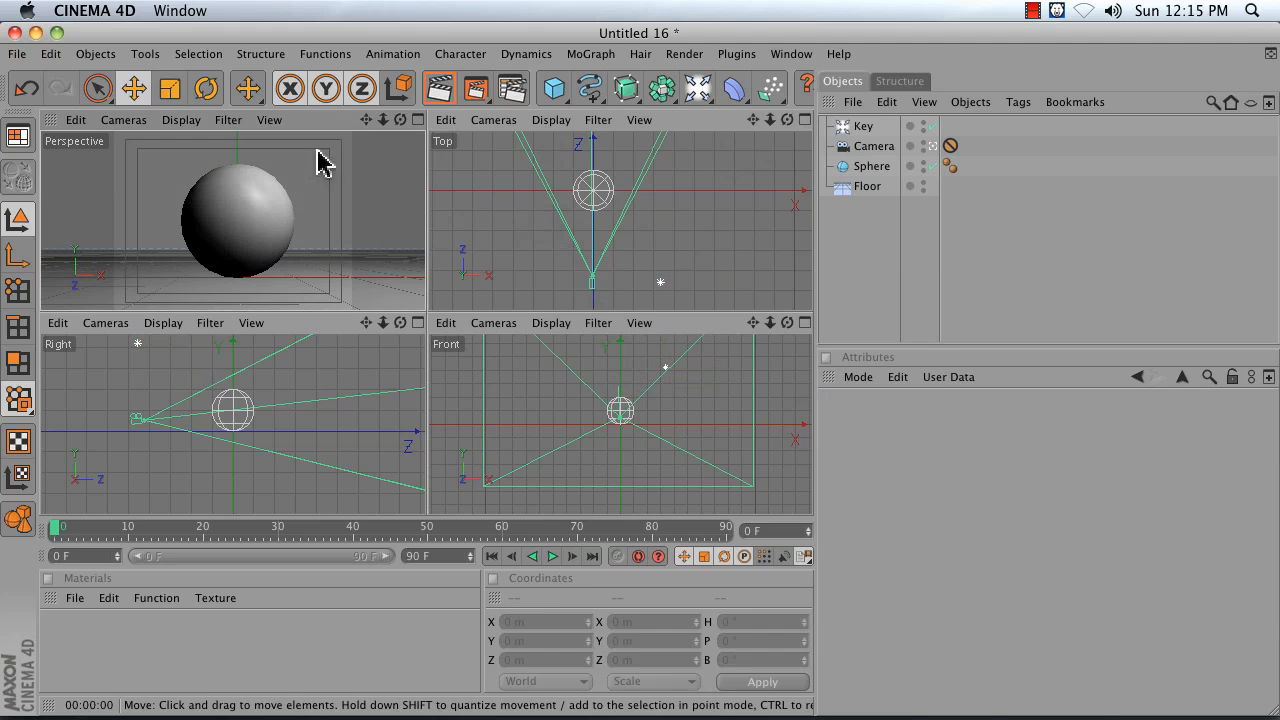
pyautogui.click(434, 92)
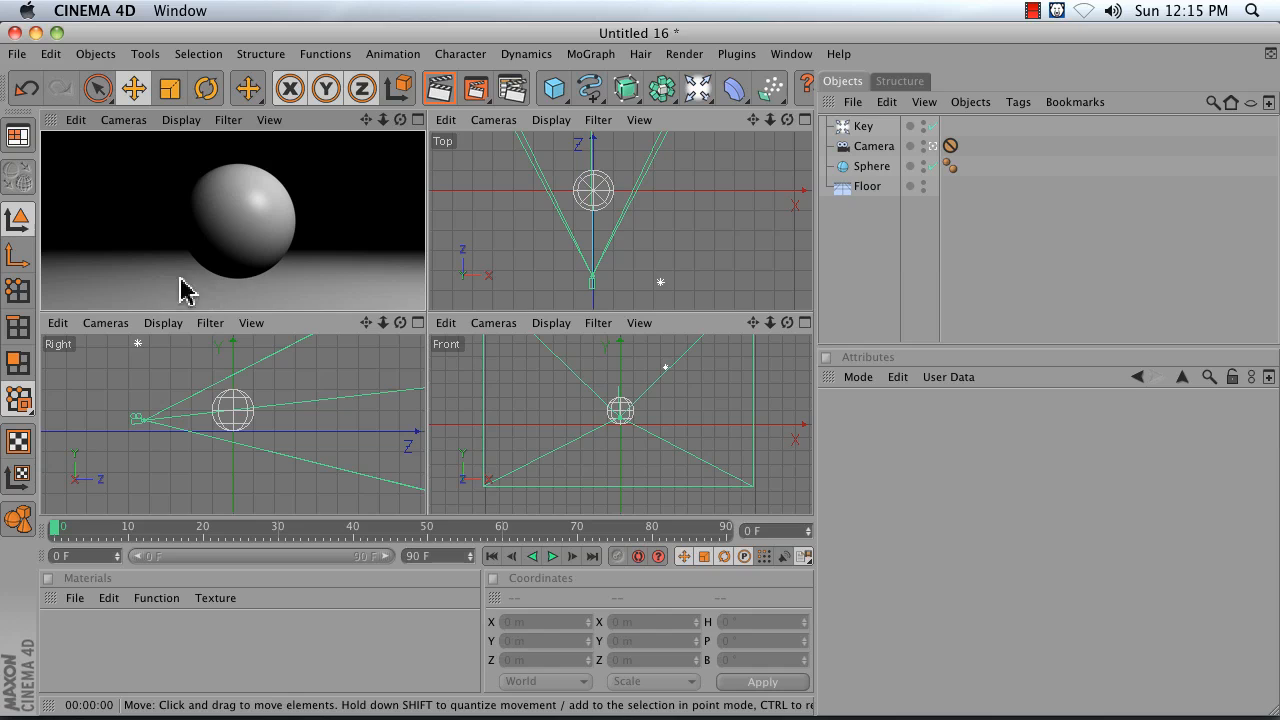
# Step: Set the Key light's shadow type to Area and render the perspective view
pyautogui.click(864, 130)
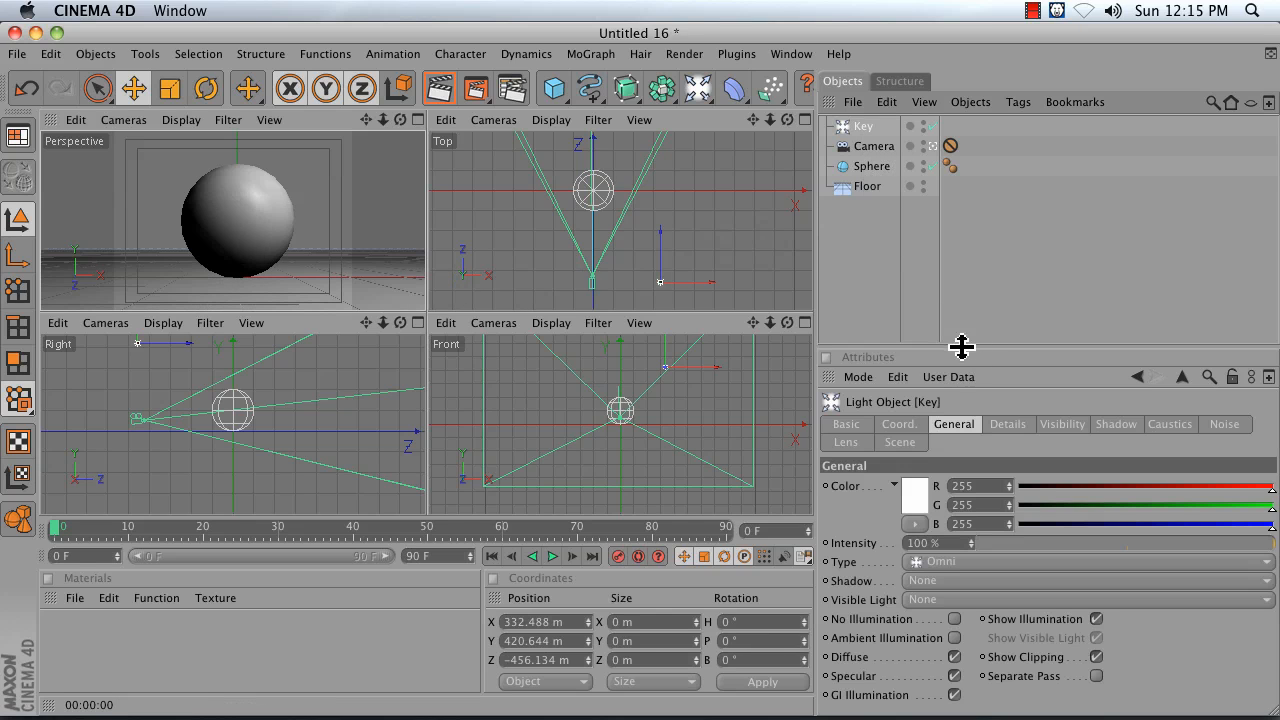
pyautogui.click(928, 581)
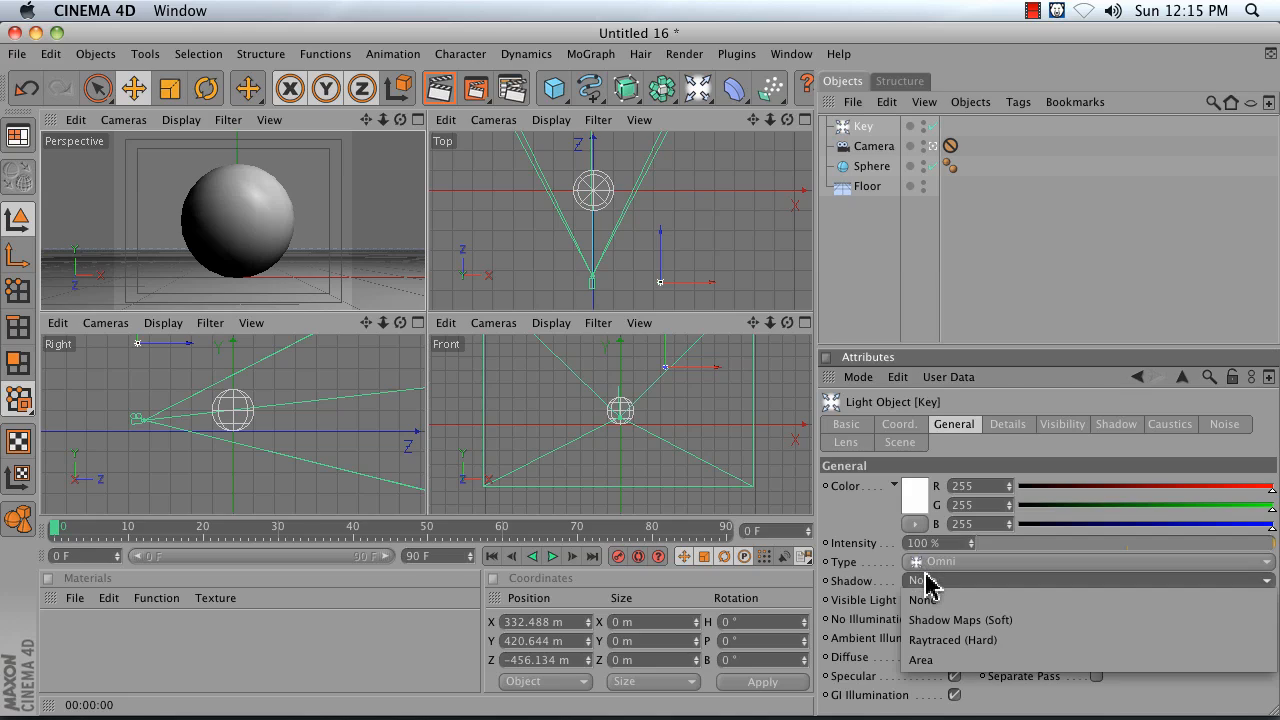
pyautogui.click(940, 660)
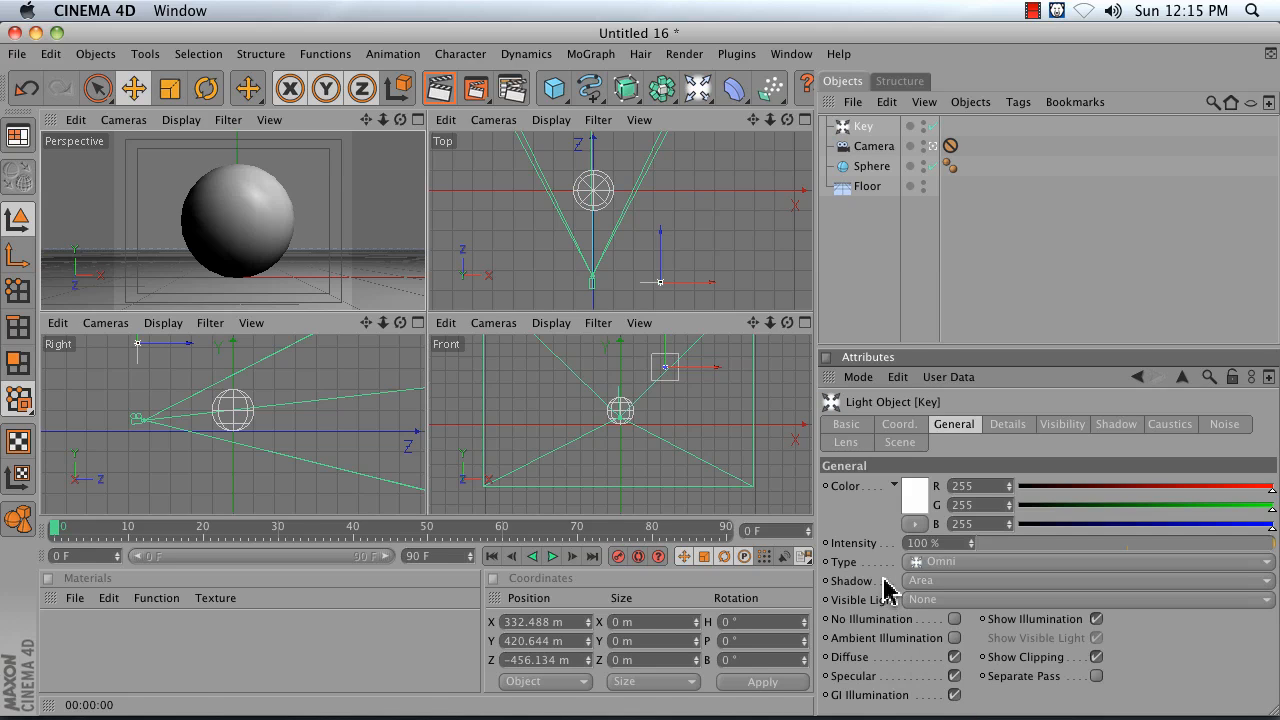
pyautogui.click(329, 209)
pyautogui.click(437, 93)
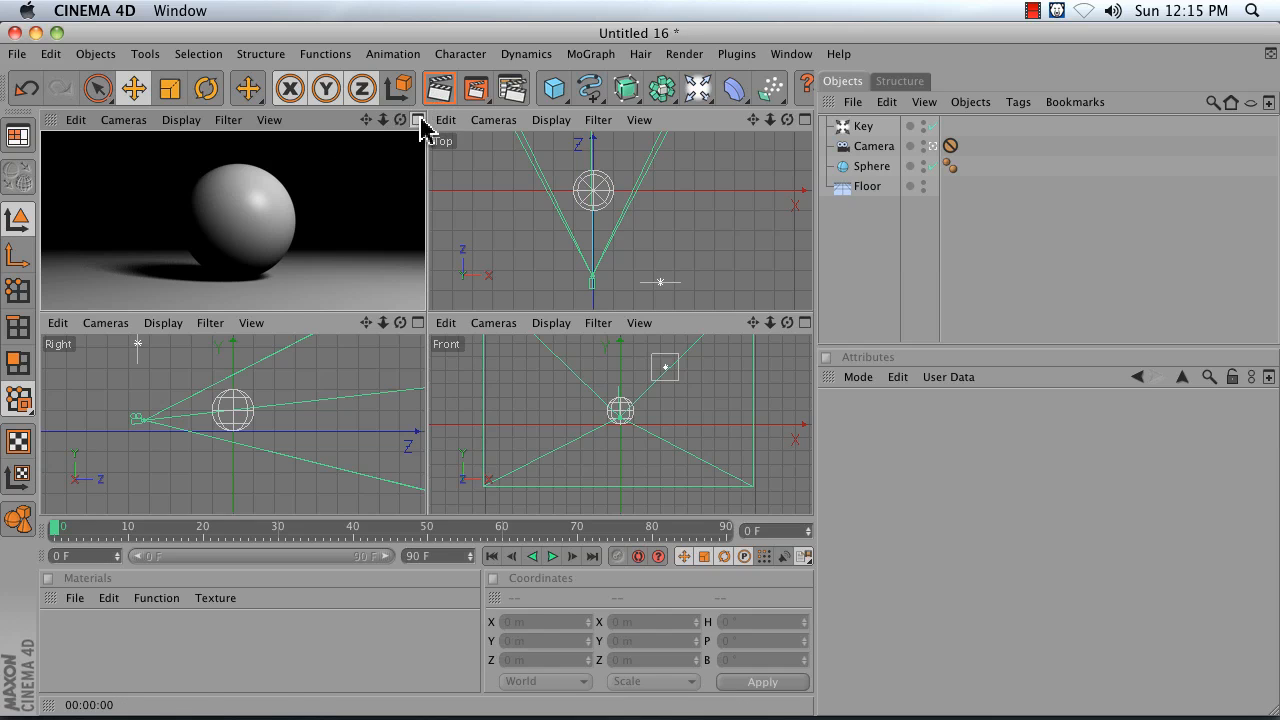
# Step: Render the maximized perspective view and inspect the Key light's intensity setting
pyautogui.click(419, 120)
pyautogui.click(438, 90)
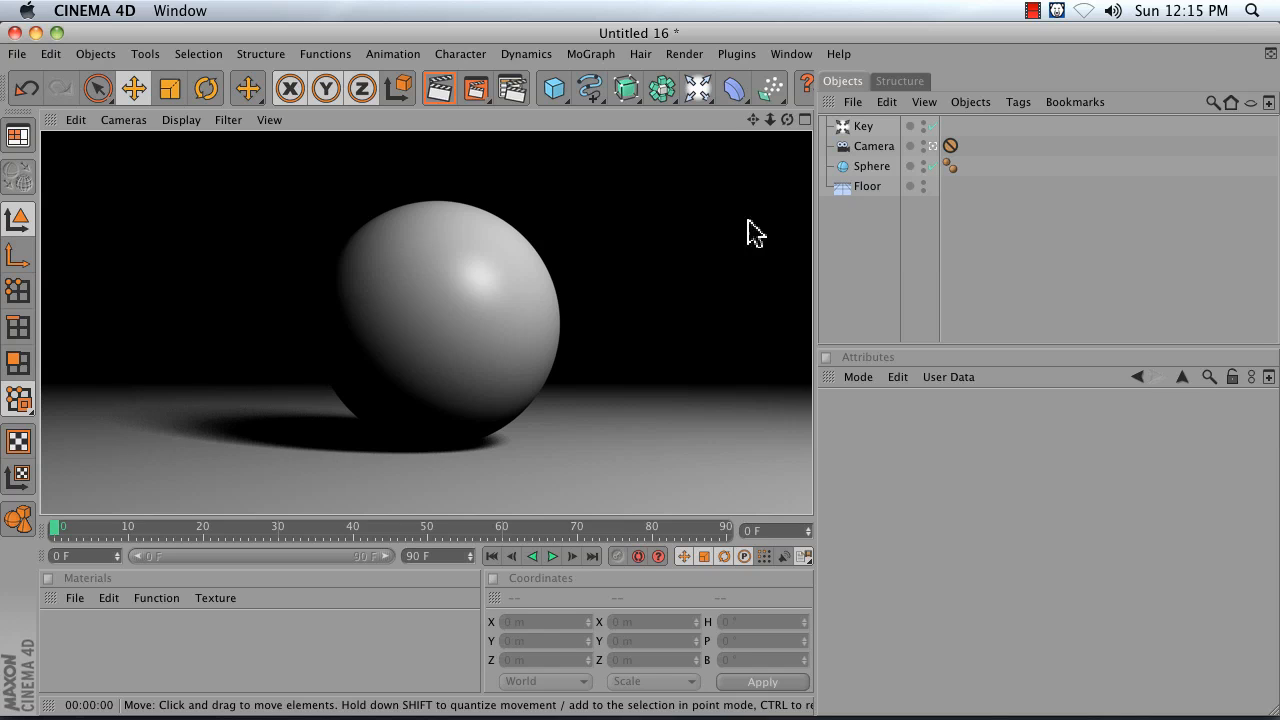
pyautogui.click(858, 127)
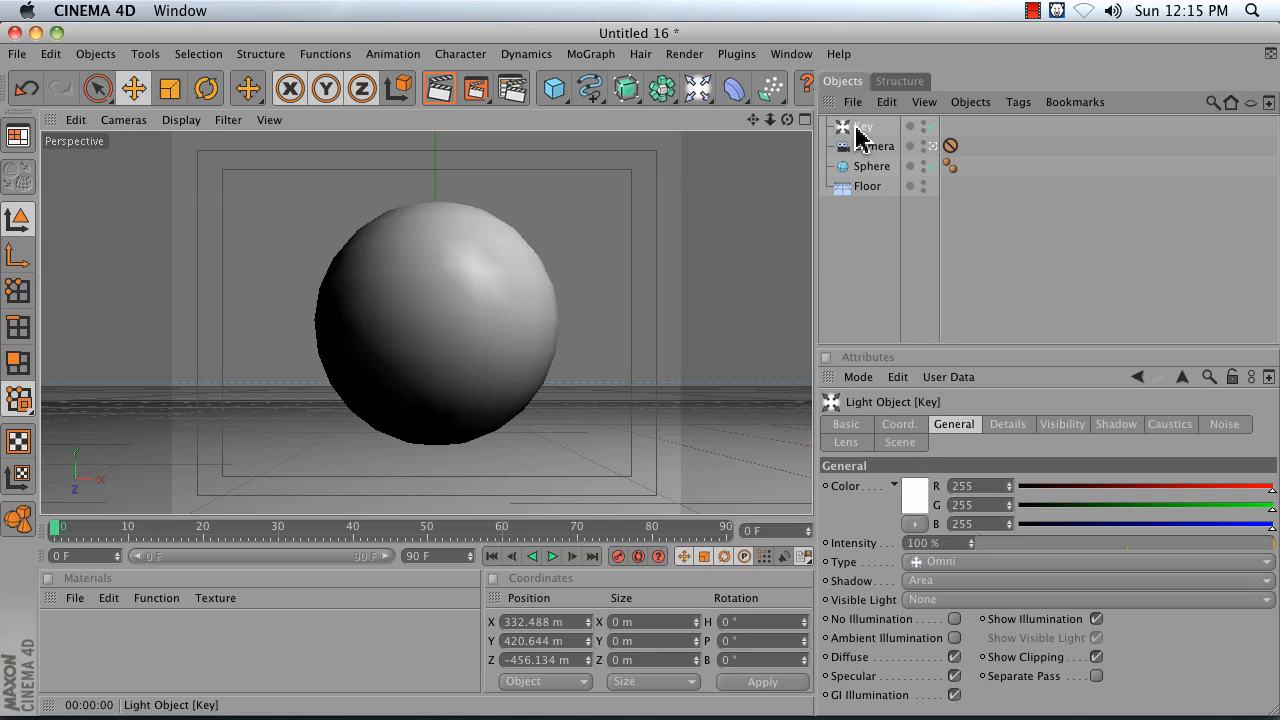
pyautogui.moveTo(955, 545); pyautogui.dragTo(877, 546)
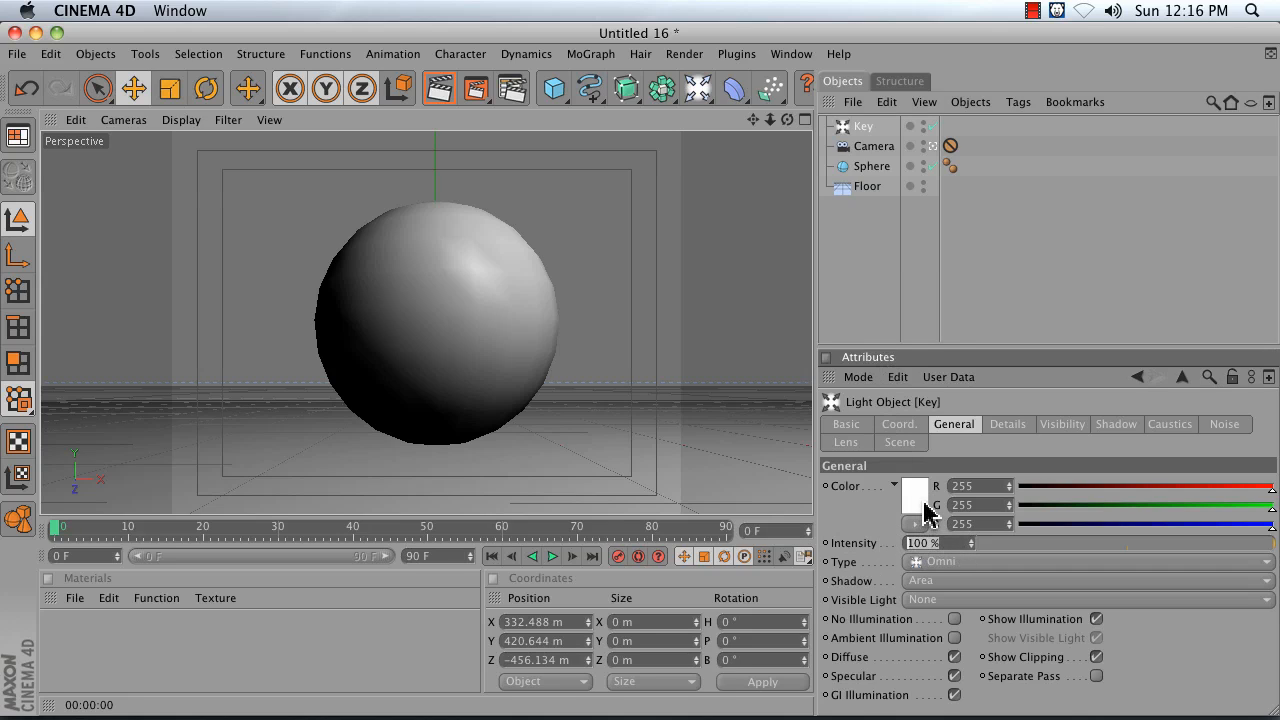
# Step: Duplicate the Key light in the object list and render the perspective view with both lights
pyautogui.click(845, 137)
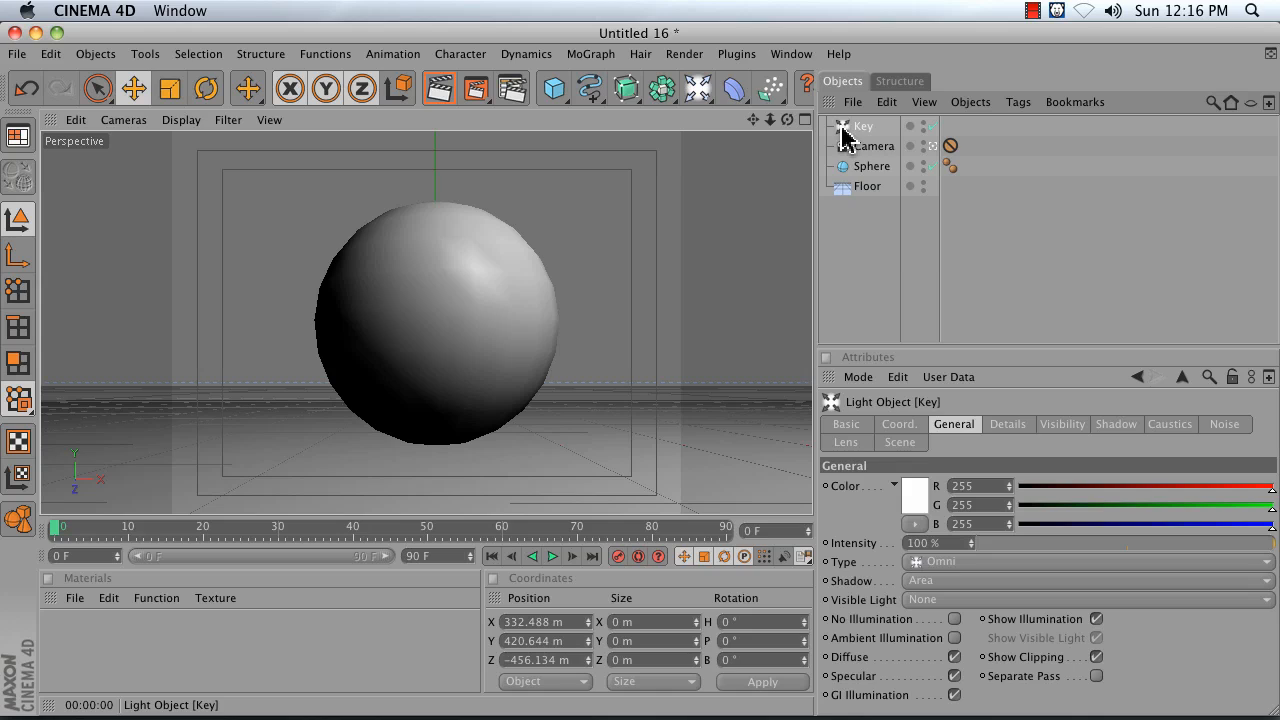
pyautogui.moveTo(842, 130); pyautogui.dragTo(847, 147)
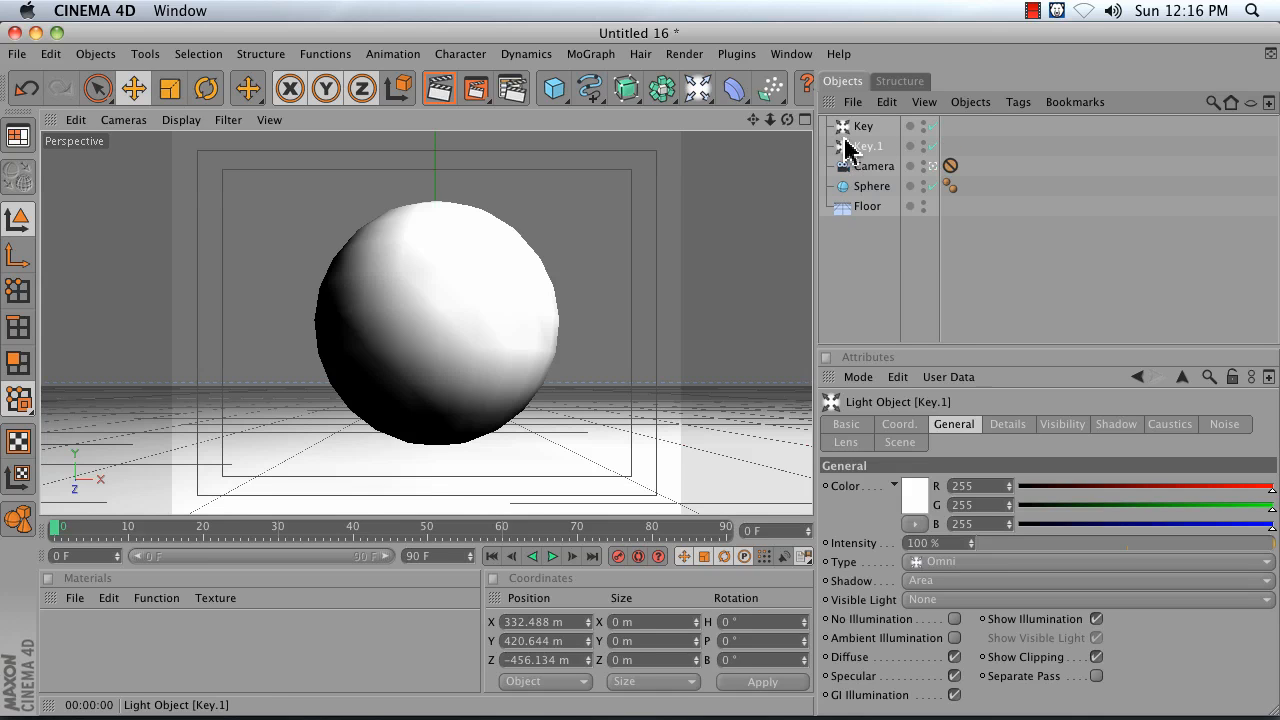
pyautogui.click(440, 88)
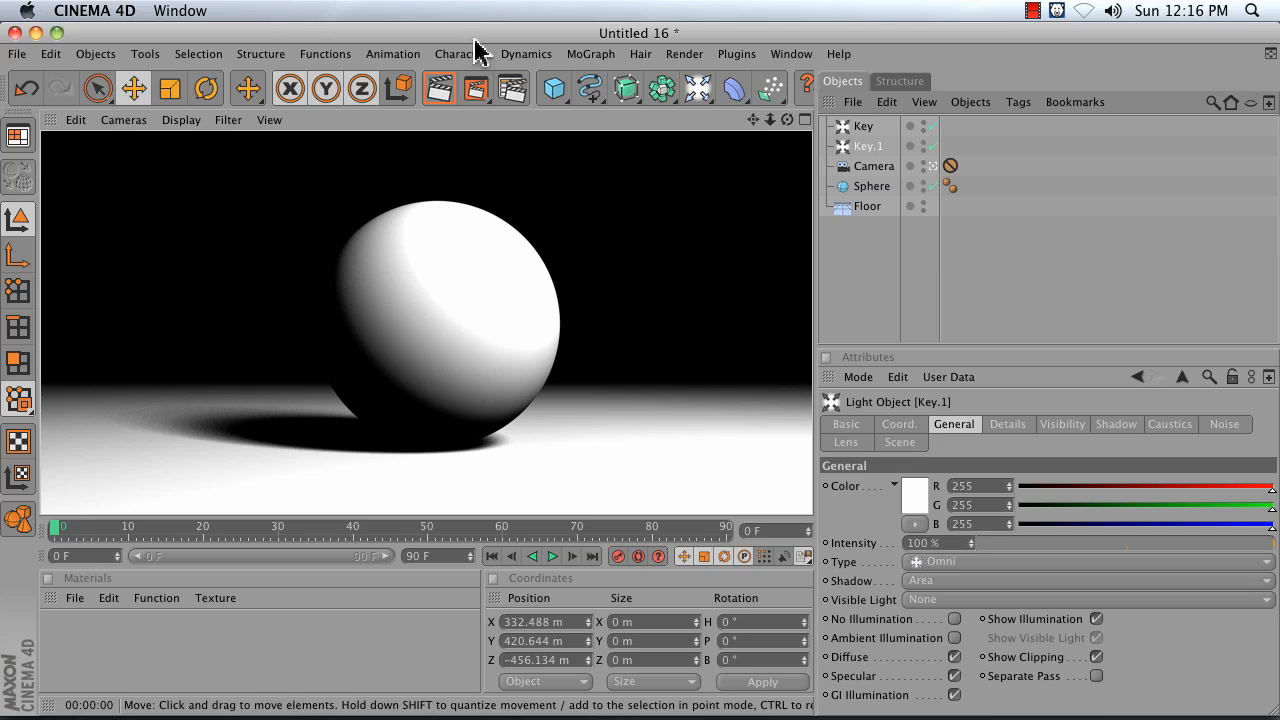
pyautogui.click(872, 150)
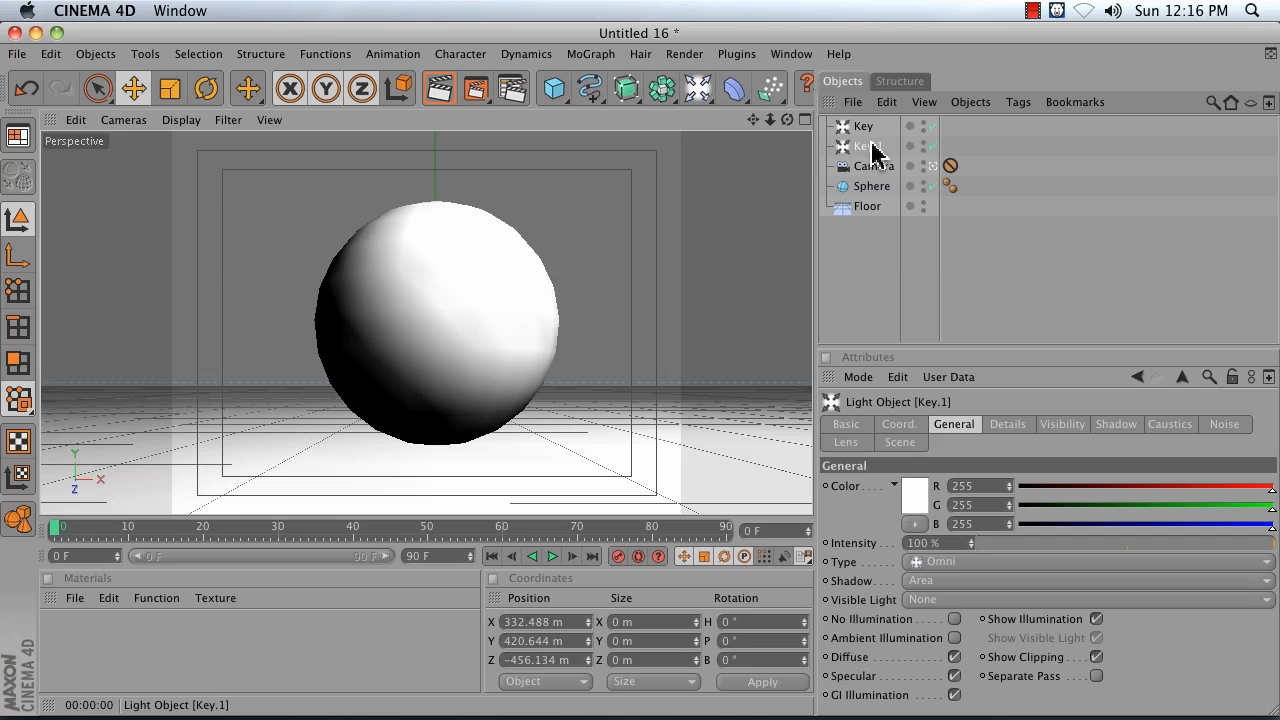
# Step: Move the duplicated light to the opposite side of the camera, to about X -1173 m and Z -248 m, and render the perspective view
pyautogui.click(805, 119)
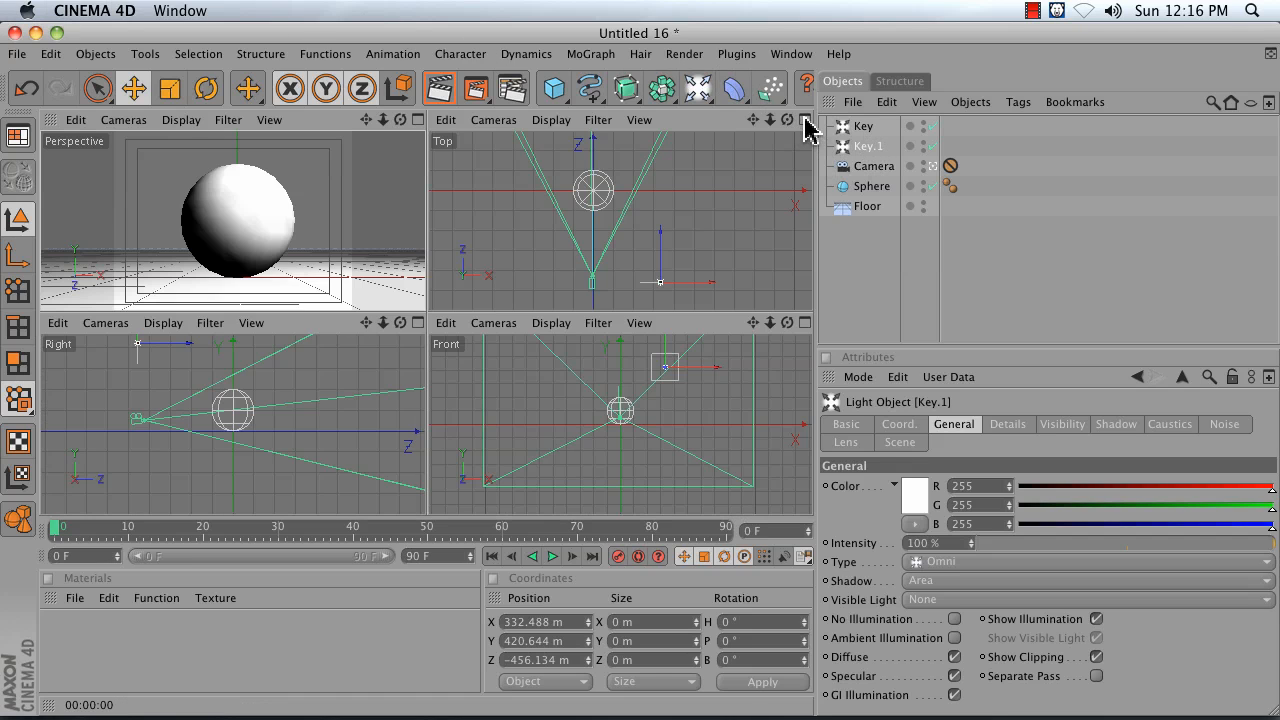
pyautogui.moveTo(371, 160); pyautogui.dragTo(170, 138)
pyautogui.click(361, 158)
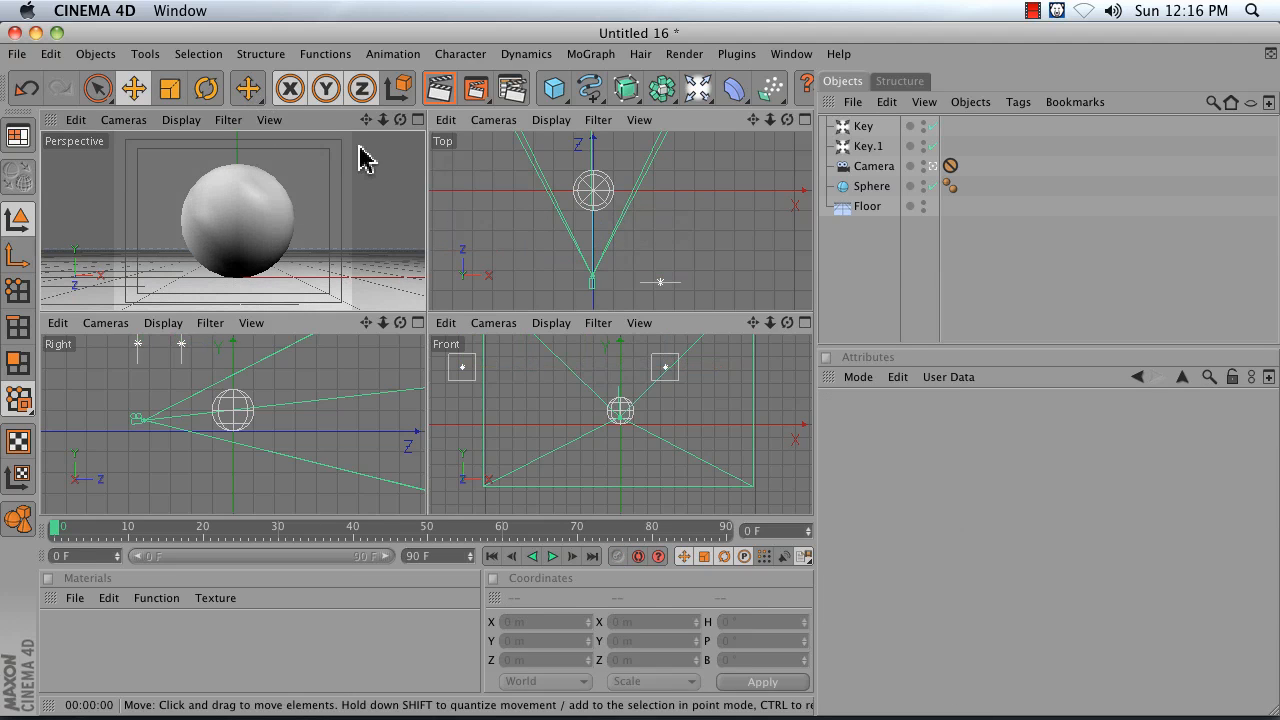
pyautogui.click(440, 88)
pyautogui.click(417, 120)
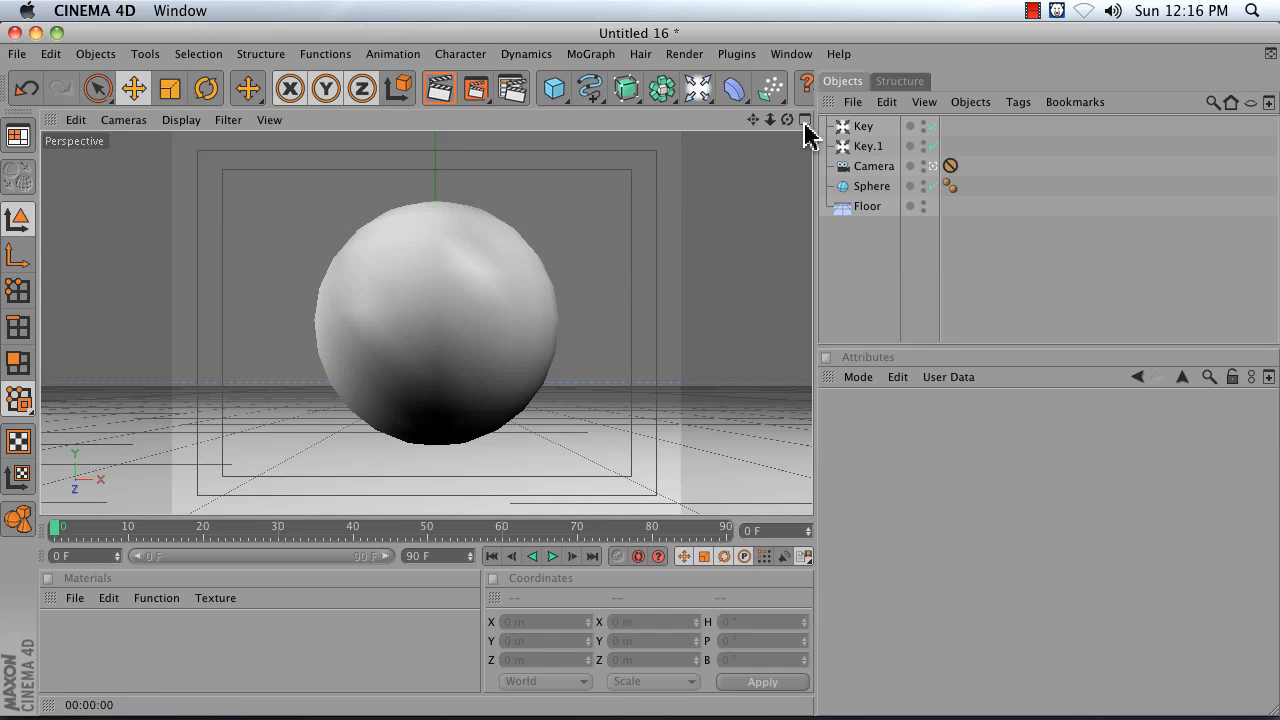
# Step: Rename the duplicated light as Fill
pyautogui.click(865, 146)
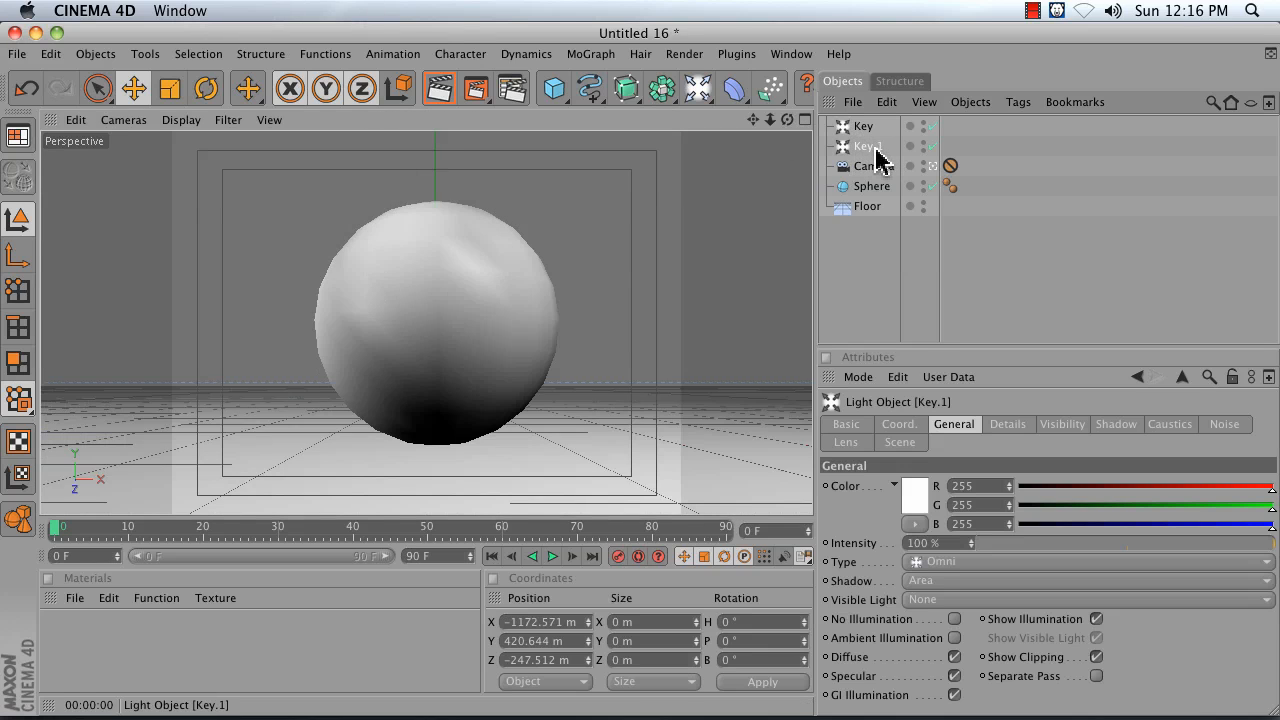
pyautogui.doubleClick(874, 147)
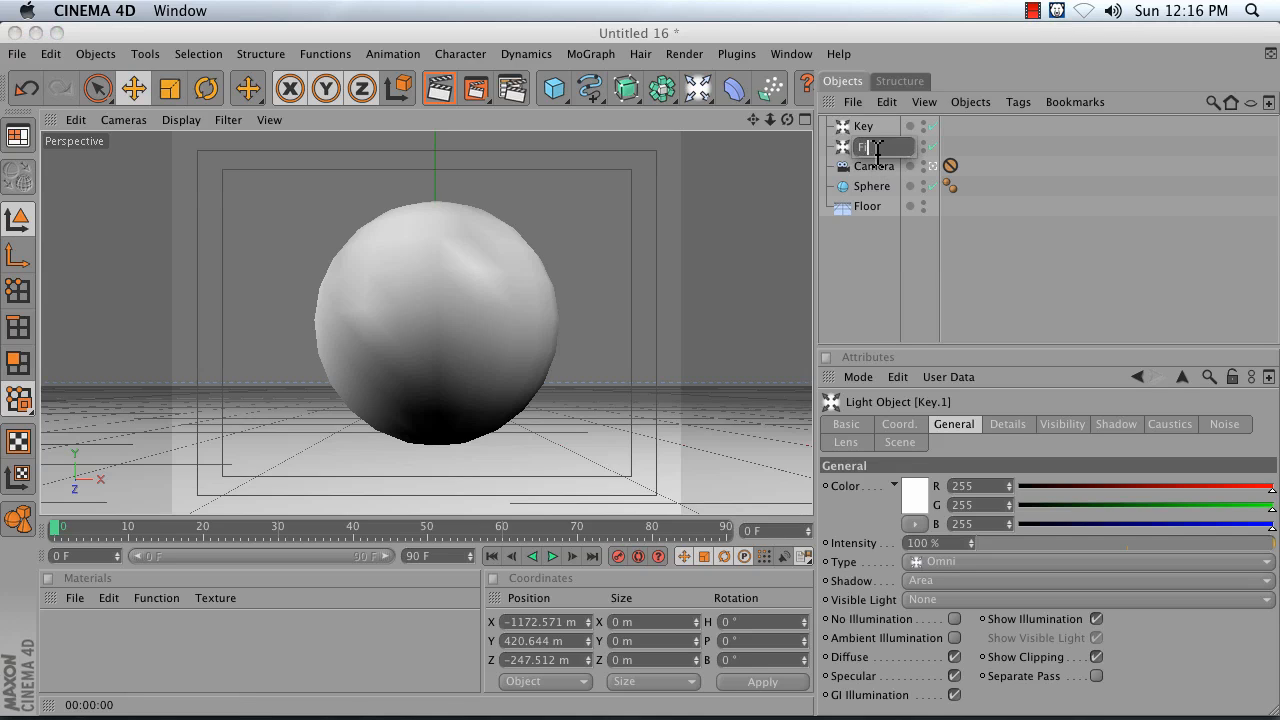
pyautogui.write('Fill')
pyautogui.press('Return')
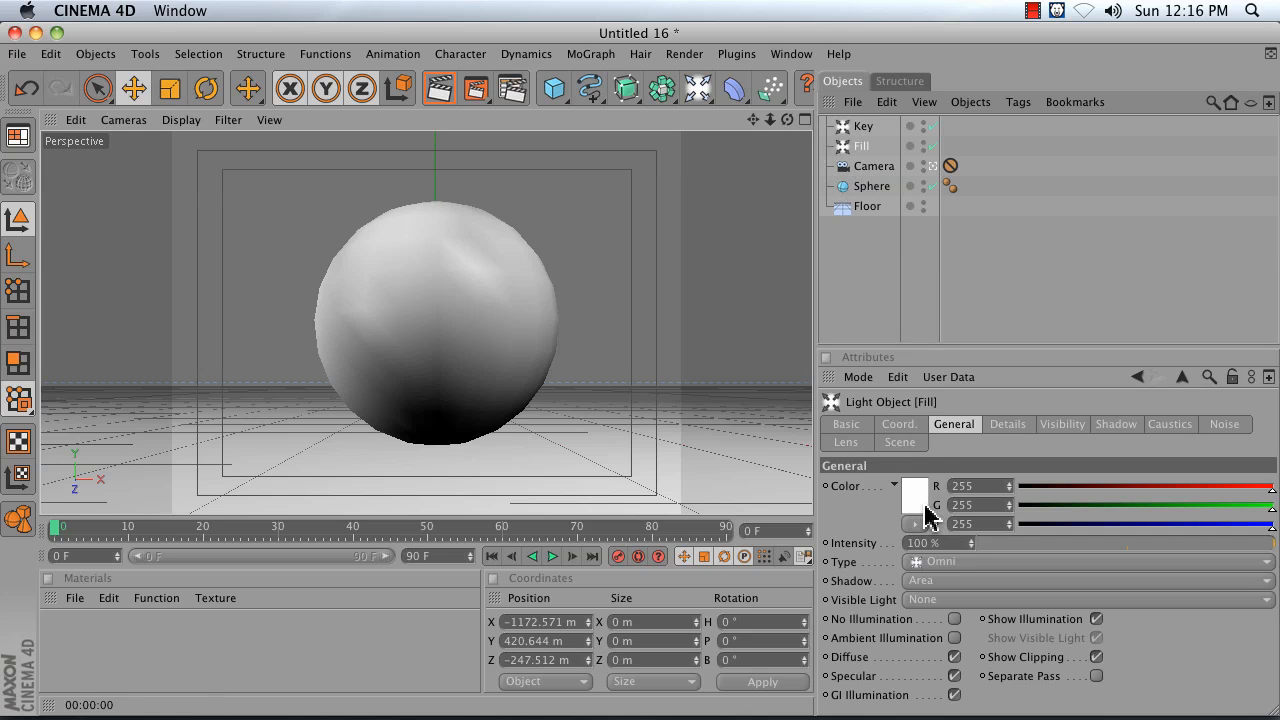
# Step: Set the Fill light's intensity to 40%
pyautogui.click(955, 545)
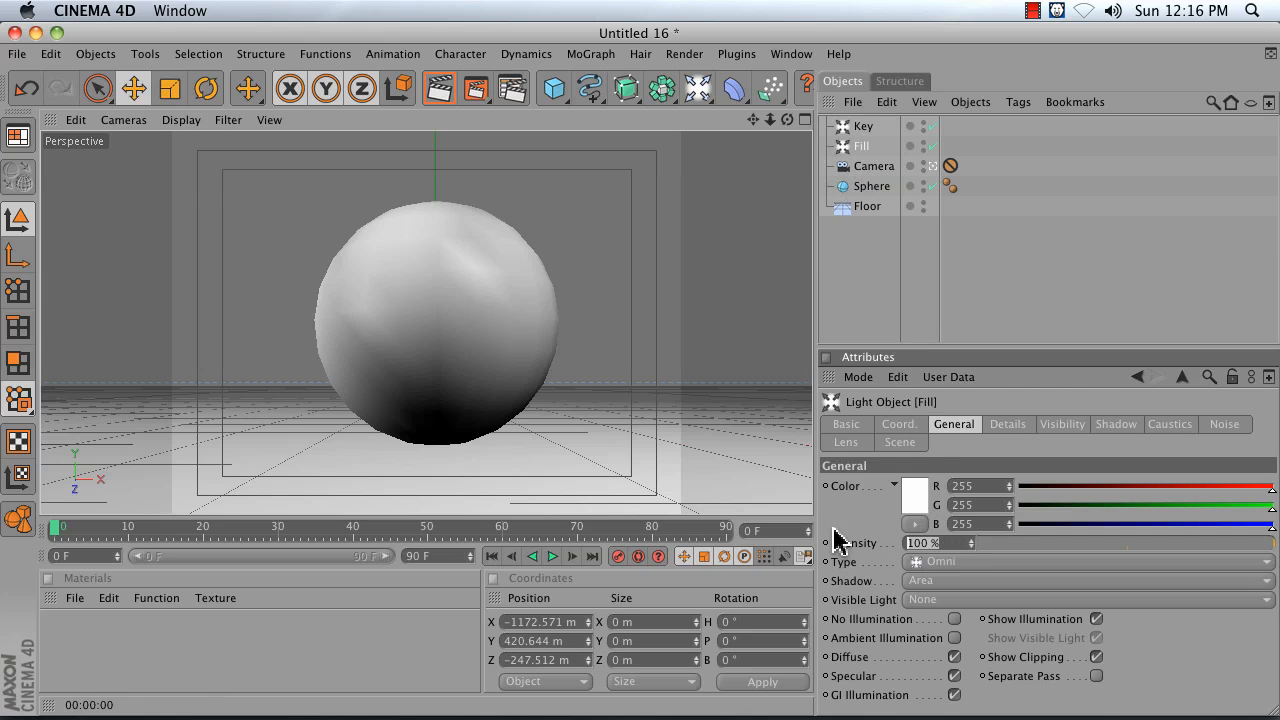
pyautogui.moveTo(957, 543); pyautogui.dragTo(906, 543)
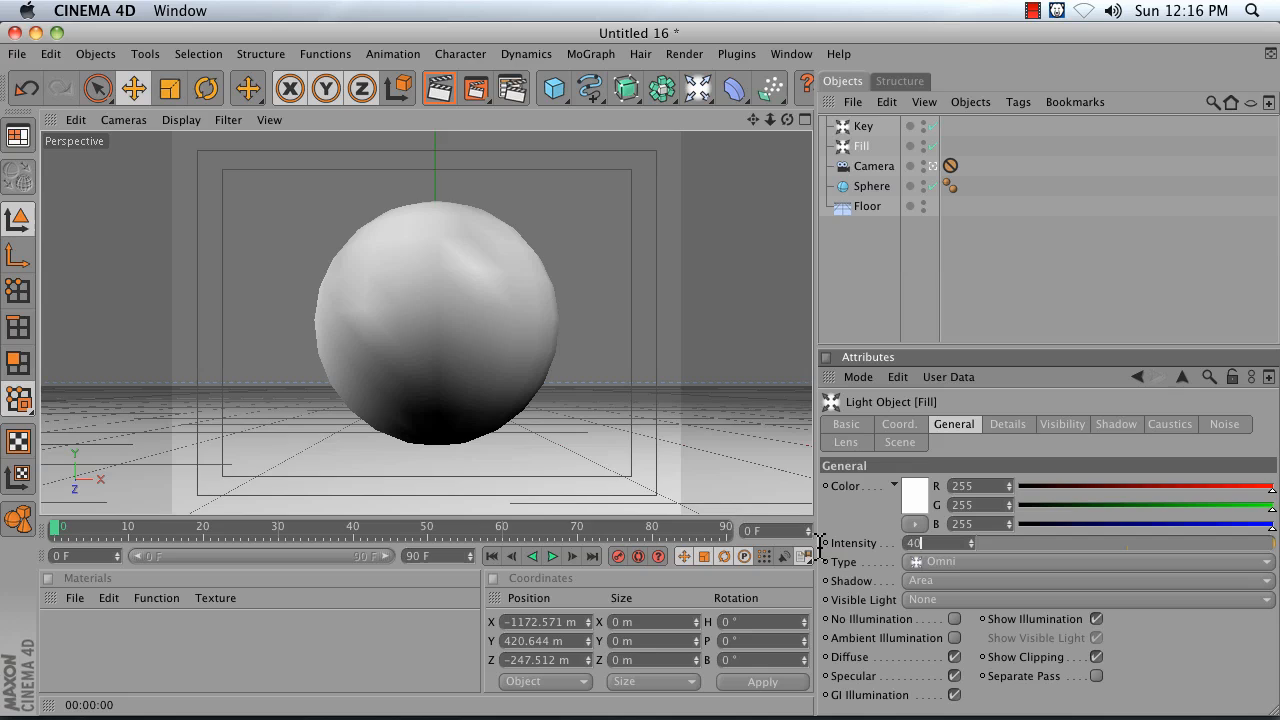
pyautogui.write('40')
pyautogui.press('Return')
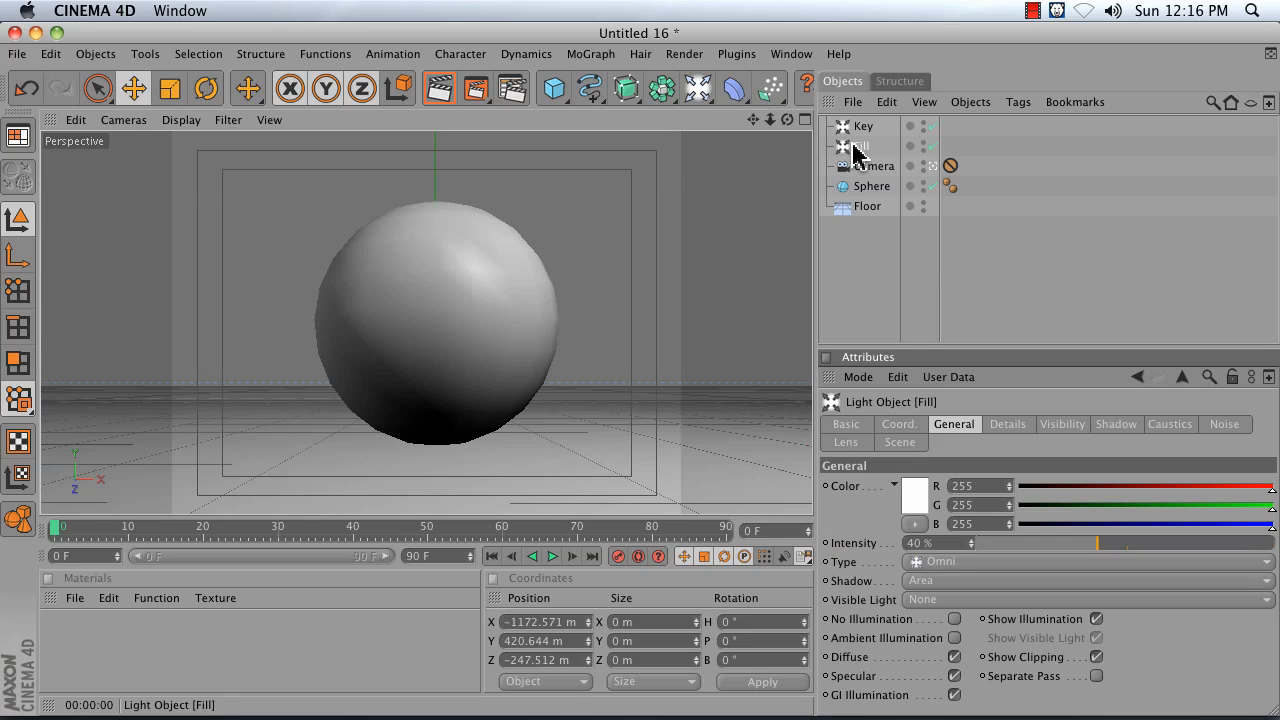
# Step: Move the Fill light close beside the camera and lower it, to about X -321 m, Y 132 m, Z -445 m
pyautogui.click(805, 120)
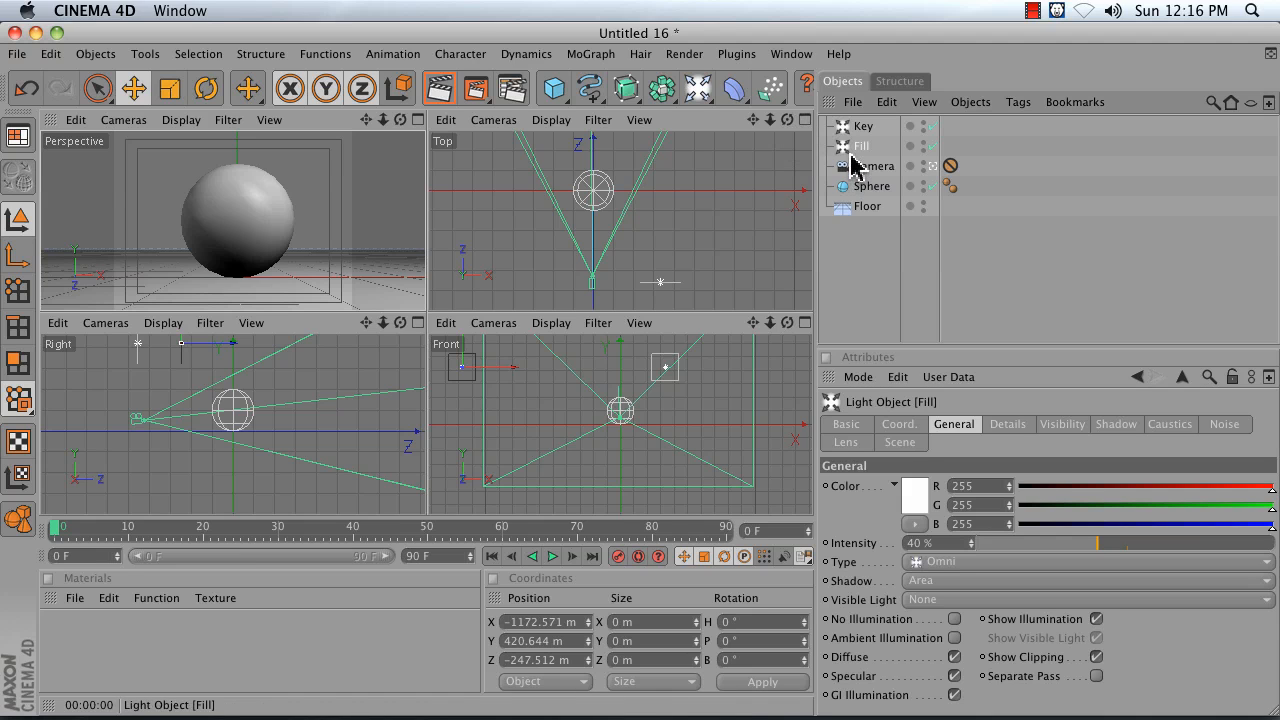
pyautogui.moveTo(770, 120); pyautogui.dragTo(739, 121)
pyautogui.moveTo(551, 190)
pyautogui.mouseDown()
pyautogui.moveTo(659, 216)
pyautogui.moveTo(770, 219)
pyautogui.moveTo(712, 229)
pyautogui.moveTo(714, 218)
pyautogui.mouseUp()
pyautogui.moveTo(590, 264); pyautogui.dragTo(552, 263)
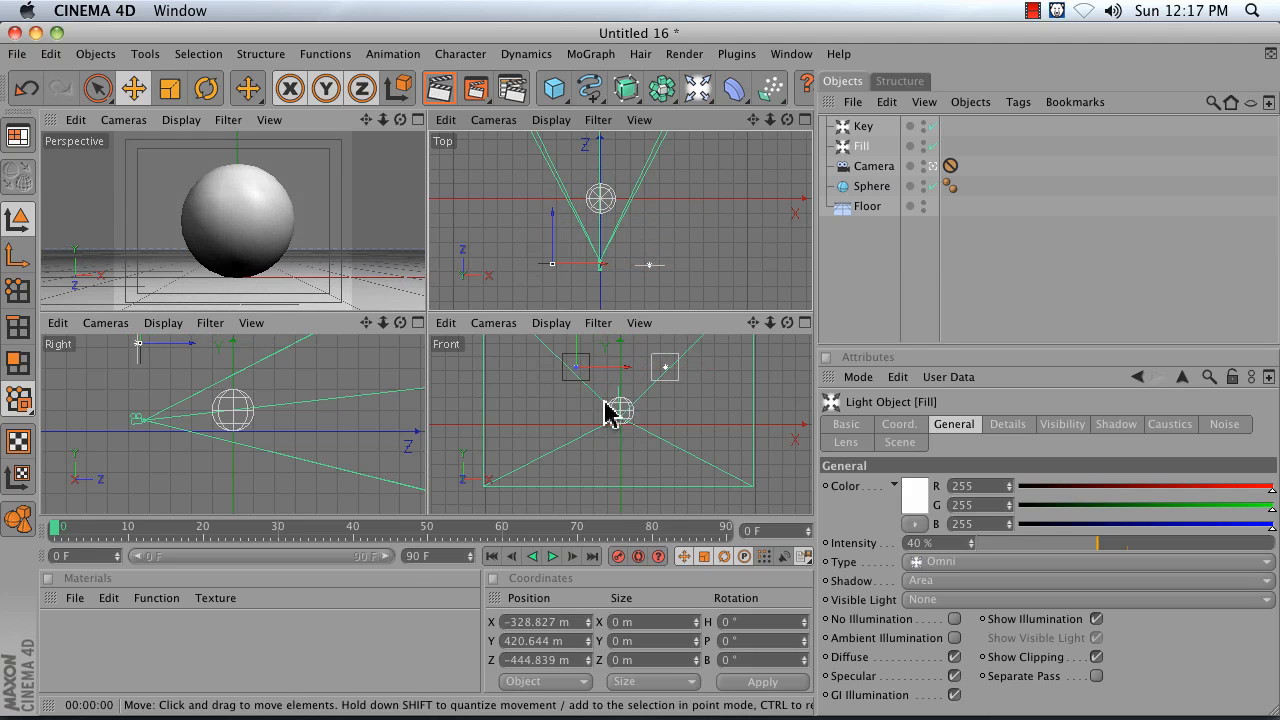
pyautogui.moveTo(604, 402); pyautogui.dragTo(604, 416)
pyautogui.moveTo(584, 373); pyautogui.dragTo(585, 398)
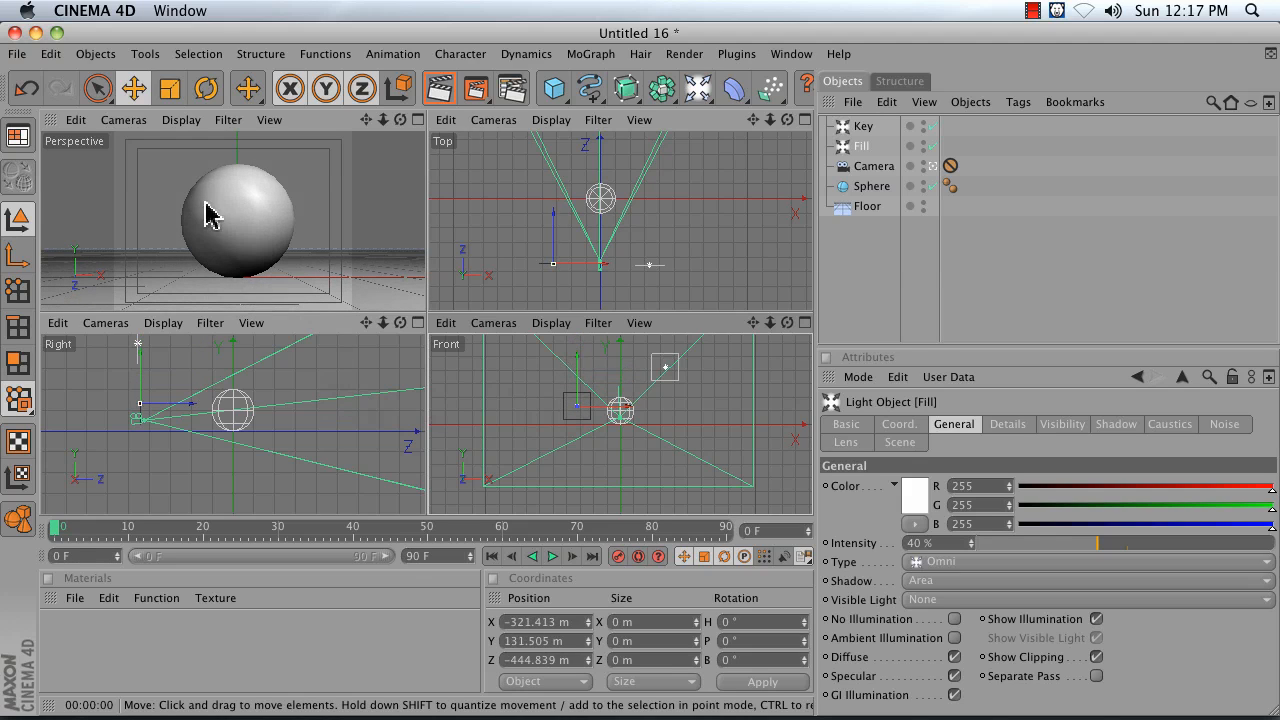
# Step: Shift the Fill light toward the sphere, to about X -376 m and Z -370 m, and render the perspective view
pyautogui.moveTo(534, 243)
pyautogui.mouseDown()
pyautogui.moveTo(538, 219)
pyautogui.moveTo(538, 239)
pyautogui.moveTo(512, 256)
pyautogui.moveTo(500, 237)
pyautogui.moveTo(524, 257)
pyautogui.moveTo(541, 245)
pyautogui.moveTo(533, 236)
pyautogui.moveTo(544, 248)
pyautogui.mouseUp()
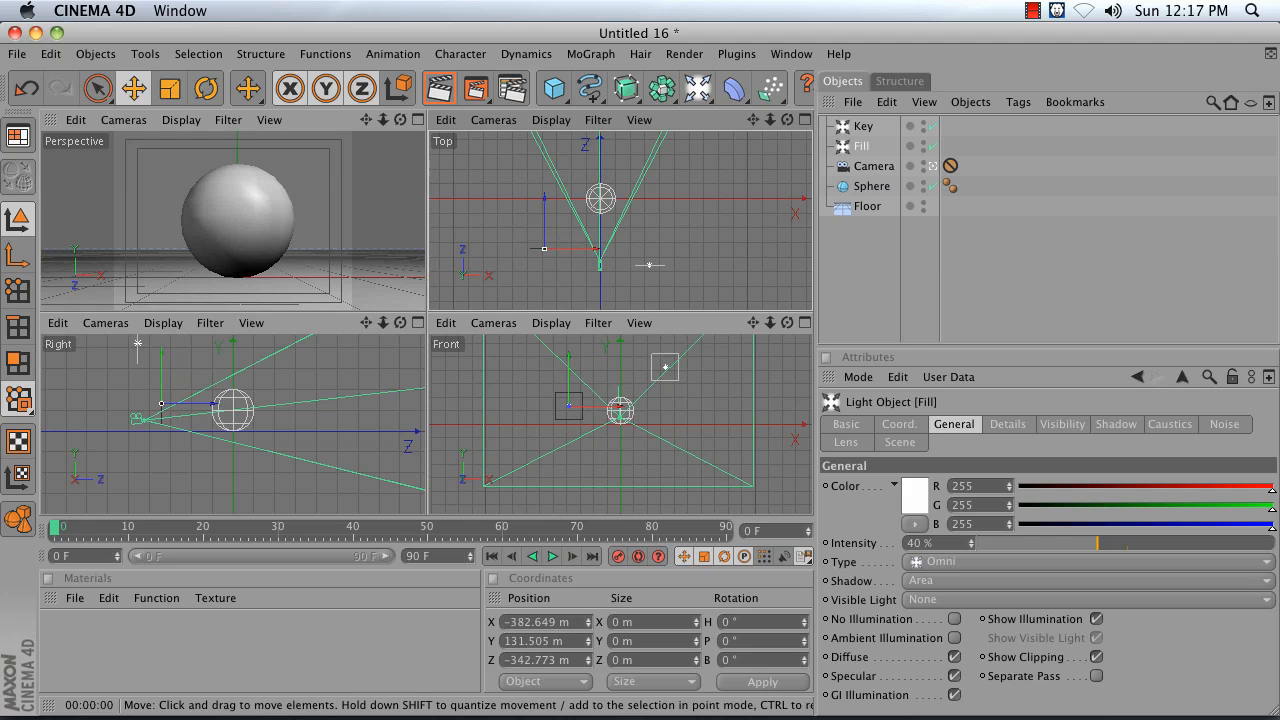
pyautogui.click(690, 250)
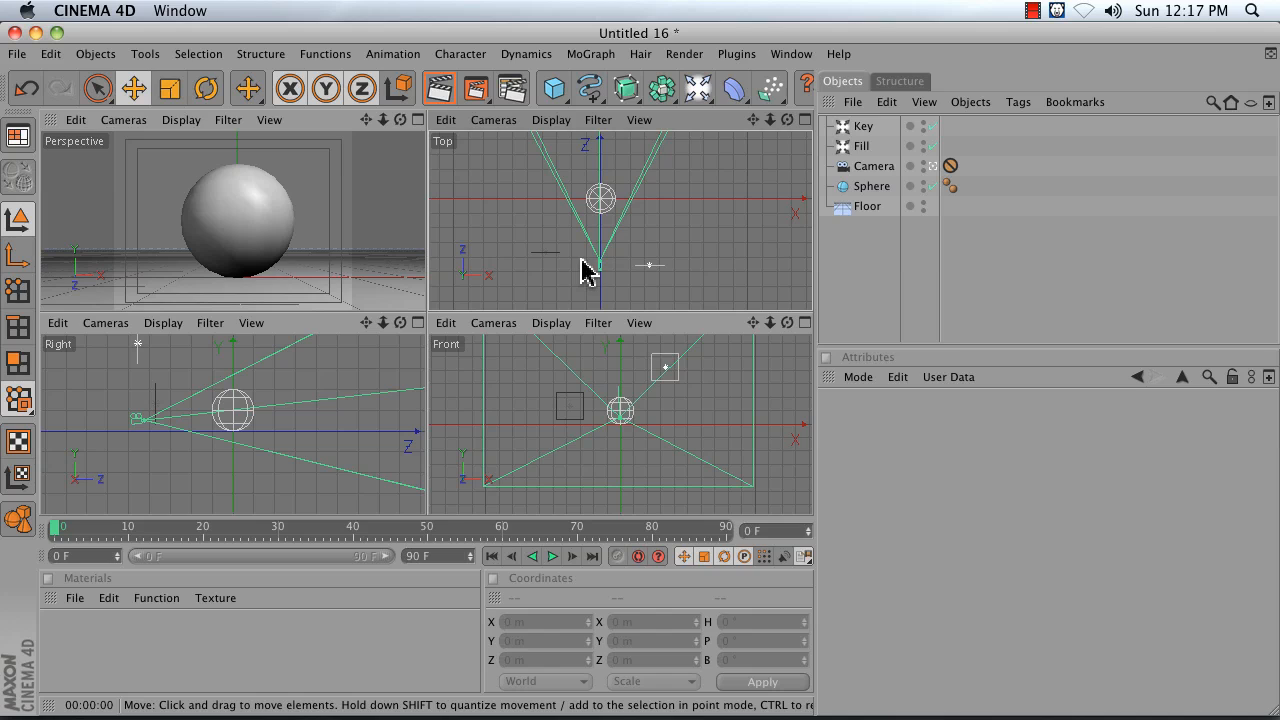
pyautogui.click(856, 146)
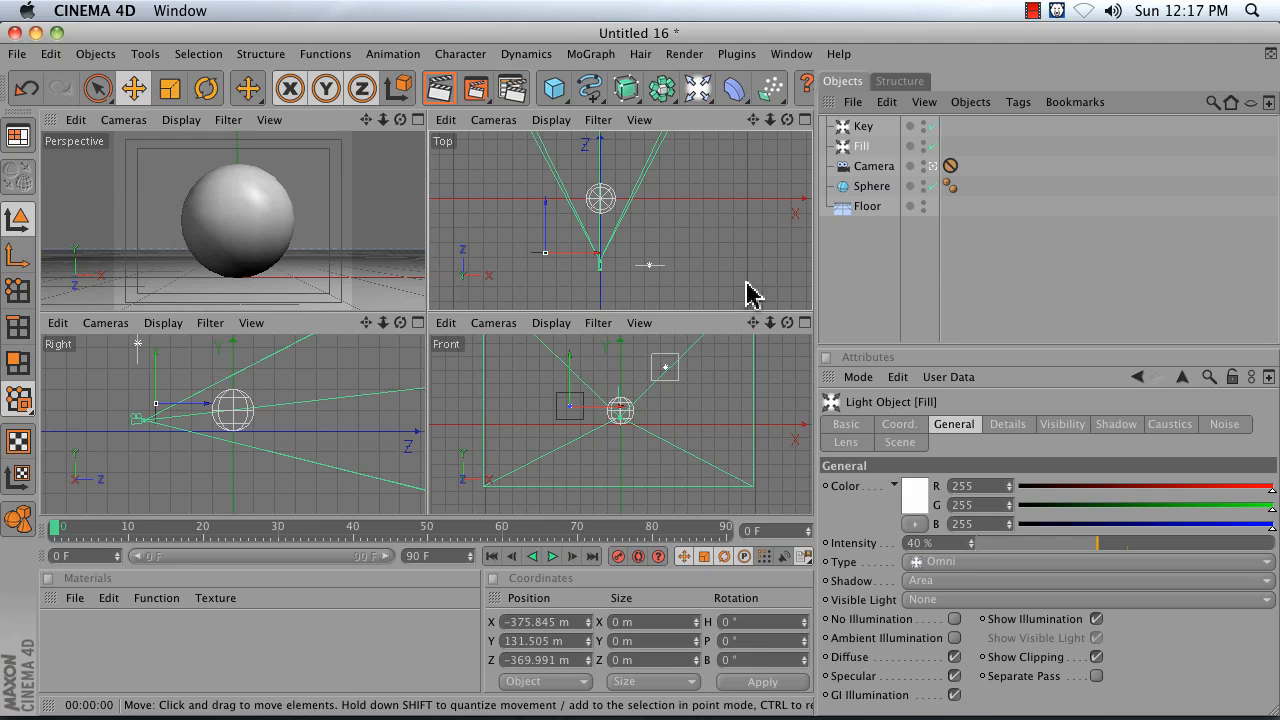
pyautogui.click(856, 247)
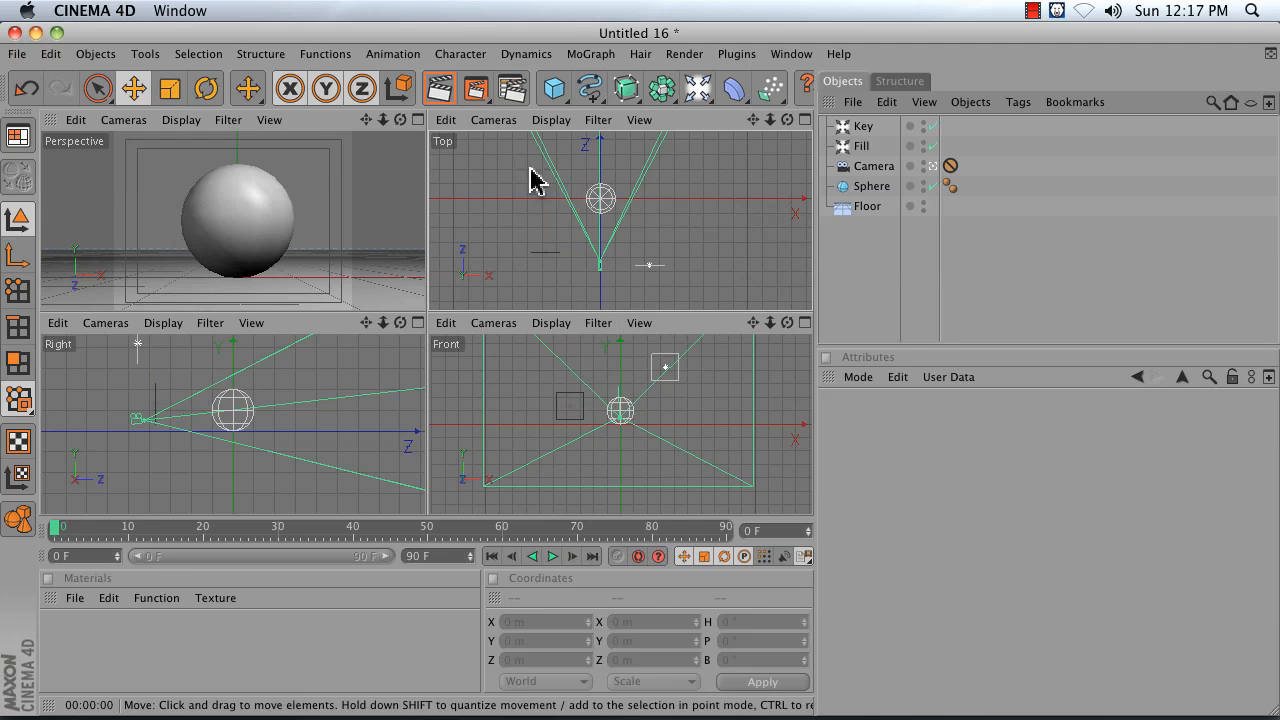
pyautogui.click(437, 98)
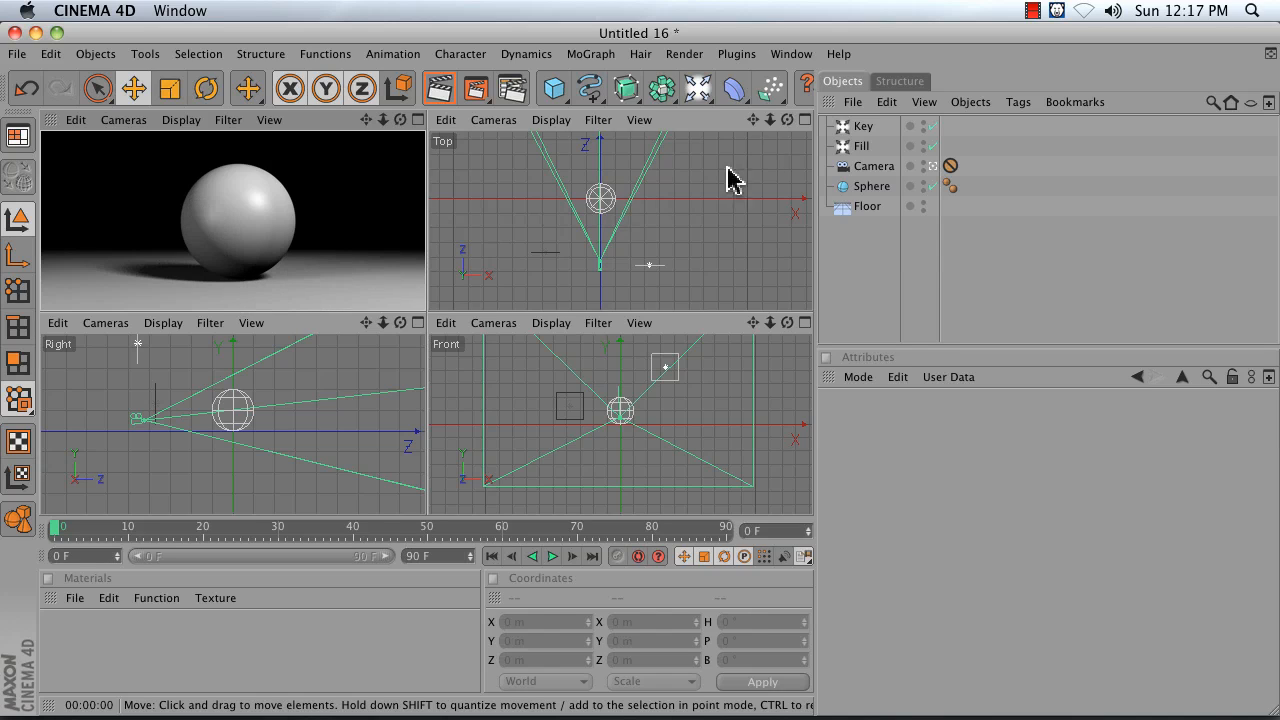
# Step: Duplicate the Key light below Fill and rename the copy as Rim
pyautogui.click(861, 128)
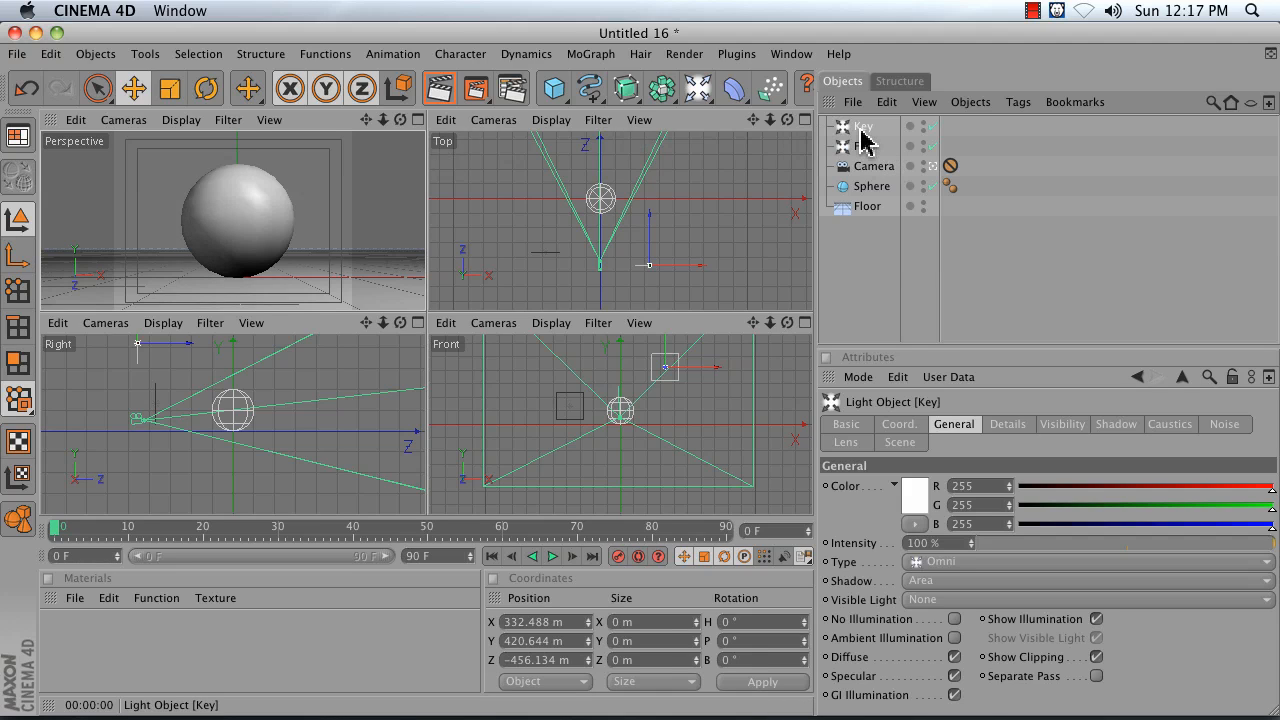
pyautogui.keyDown('ctrl'); pyautogui.moveTo(862, 137); pyautogui.dragTo(868, 176); pyautogui.keyUp('ctrl')
pyautogui.doubleClick(872, 167)
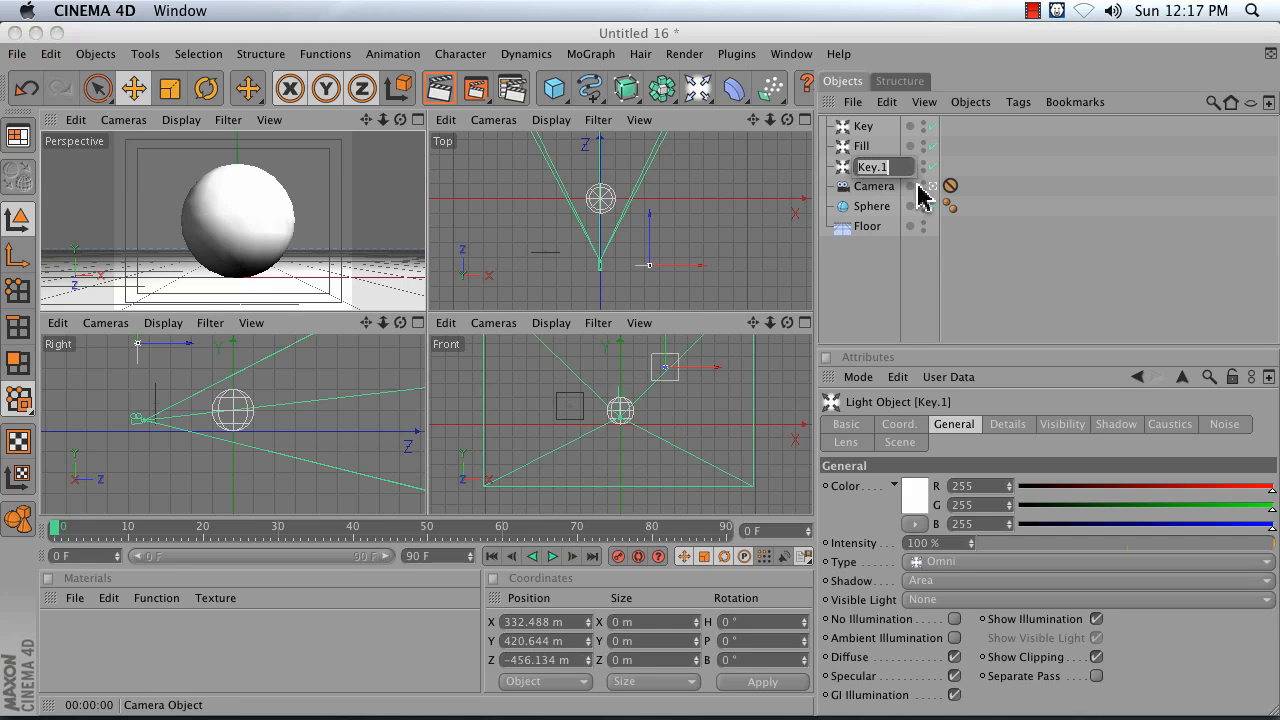
pyautogui.write('Rim')
pyautogui.press('Return')
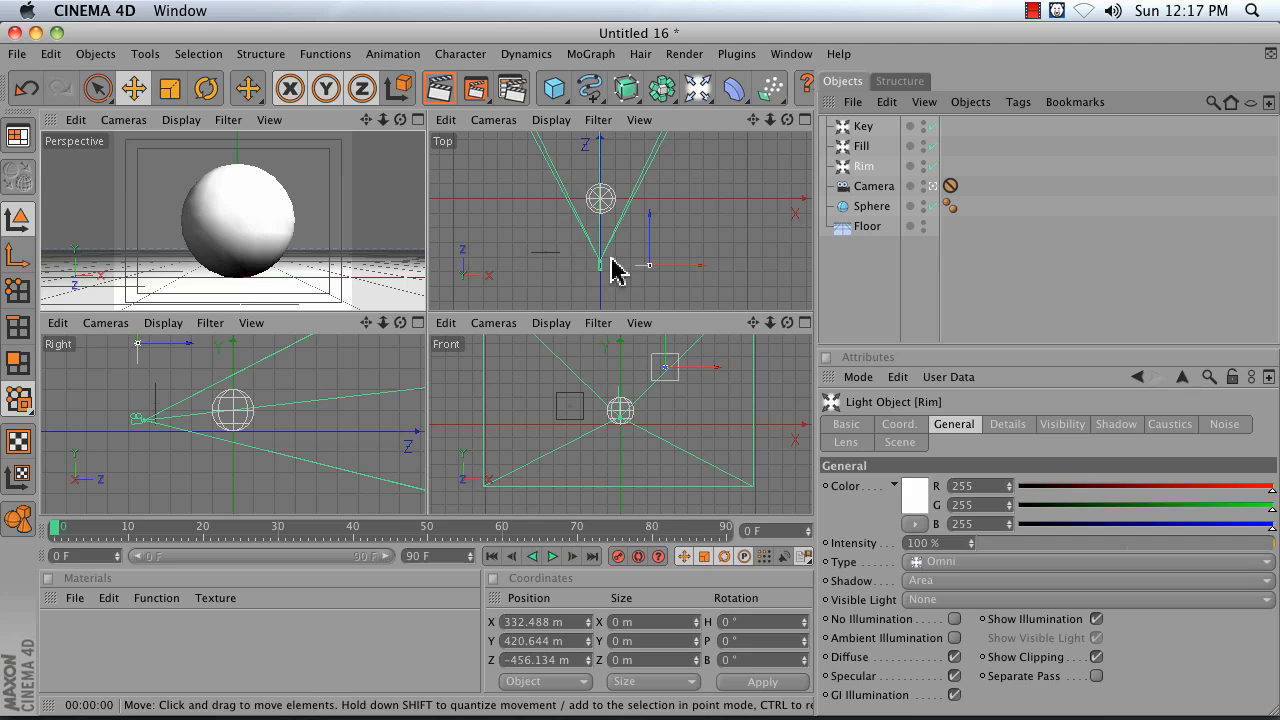
# Step: Move the Rim light behind and above the sphere on the Fill side, to about X -527 m, Y 650 m, Z 481 m
pyautogui.moveTo(753, 121); pyautogui.dragTo(754, 133)
pyautogui.moveTo(752, 124); pyautogui.dragTo(741, 126, button='right')
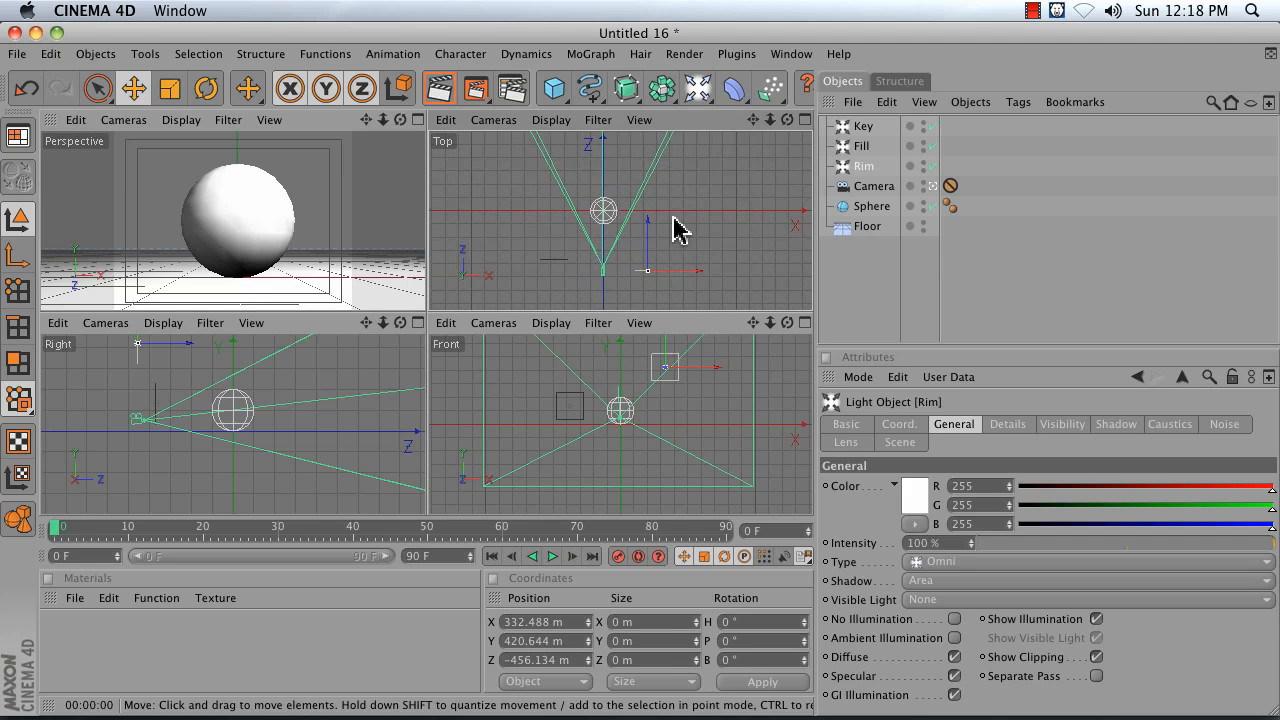
pyautogui.moveTo(619, 247); pyautogui.dragTo(573, 123)
pyautogui.moveTo(724, 413); pyautogui.dragTo(655, 415)
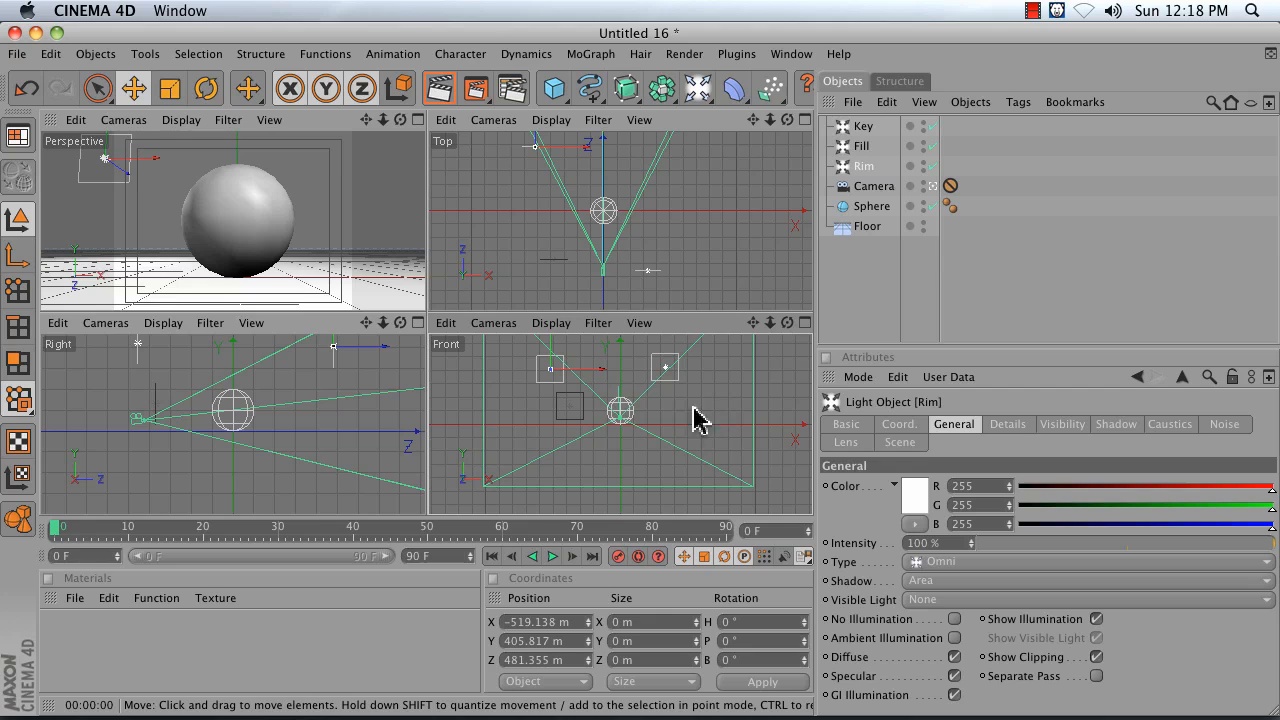
pyautogui.moveTo(477, 429); pyautogui.dragTo(478, 389)
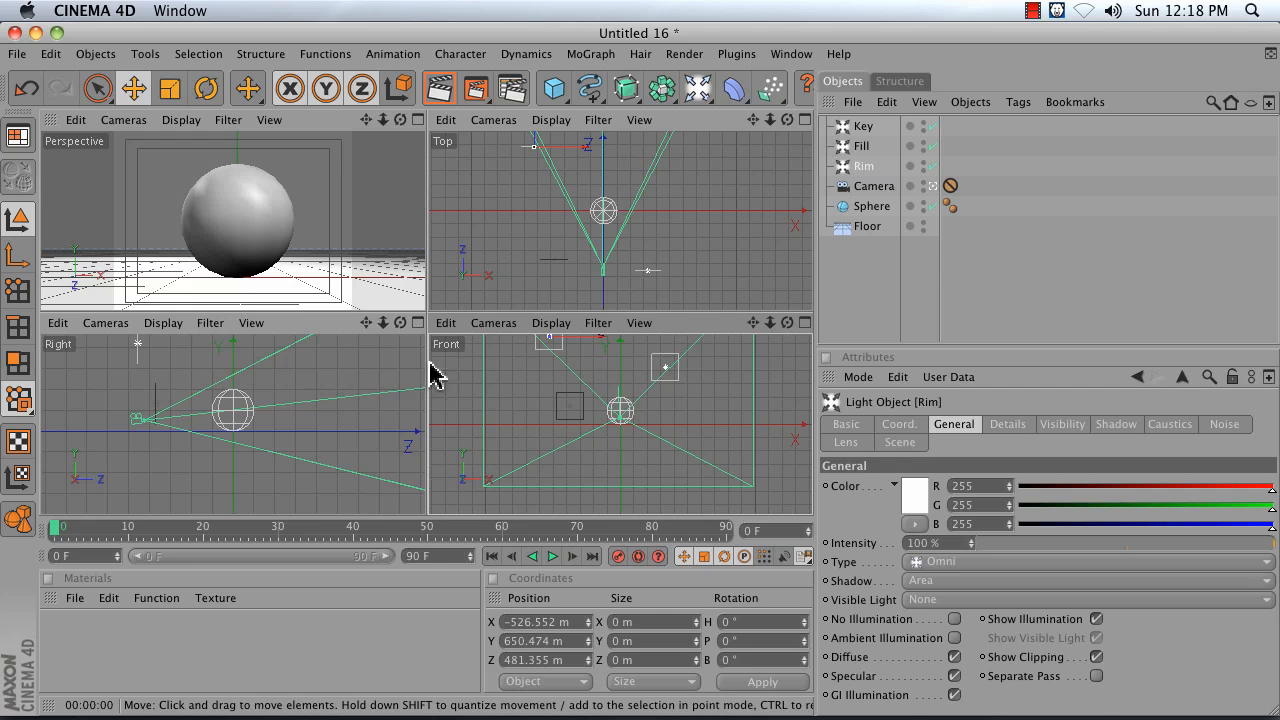
# Step: Deselect the Rim light and render the three-light setup in the small and maximized perspective view
pyautogui.moveTo(366, 323)
pyautogui.mouseDown()
pyautogui.moveTo(320, 386)
pyautogui.moveTo(386, 325)
pyautogui.mouseUp()
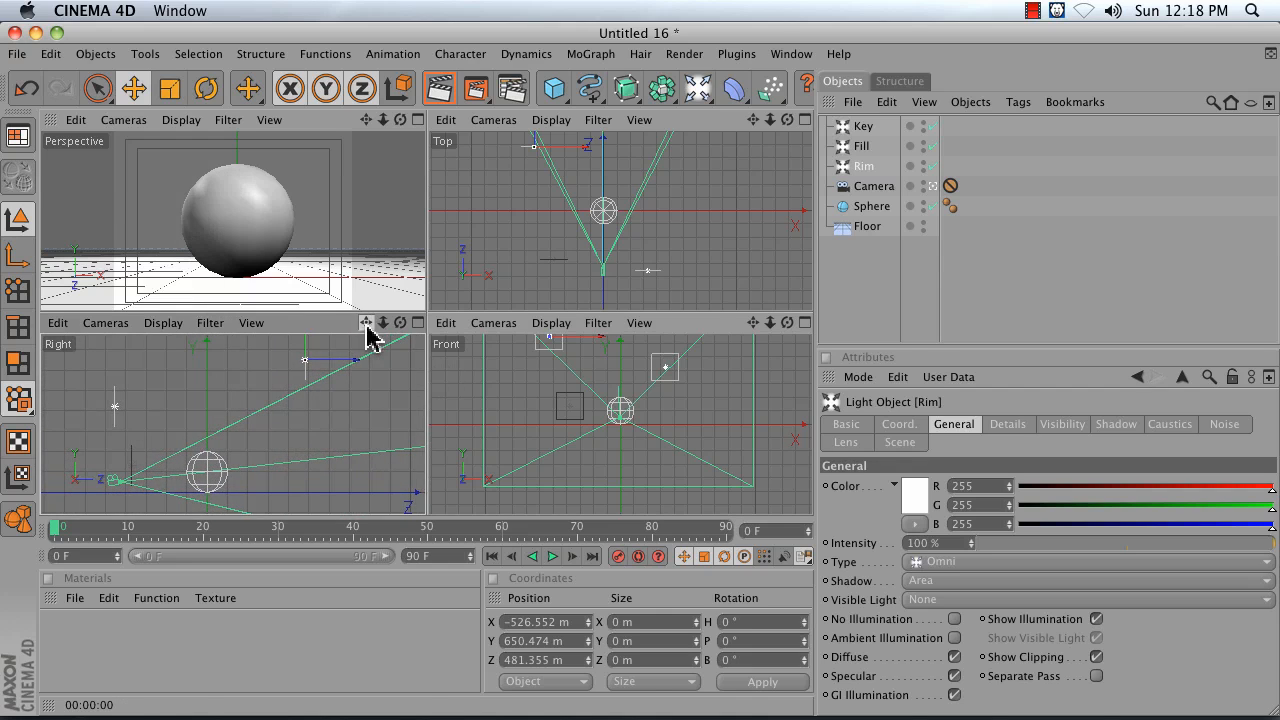
pyautogui.click(322, 184)
pyautogui.click(437, 92)
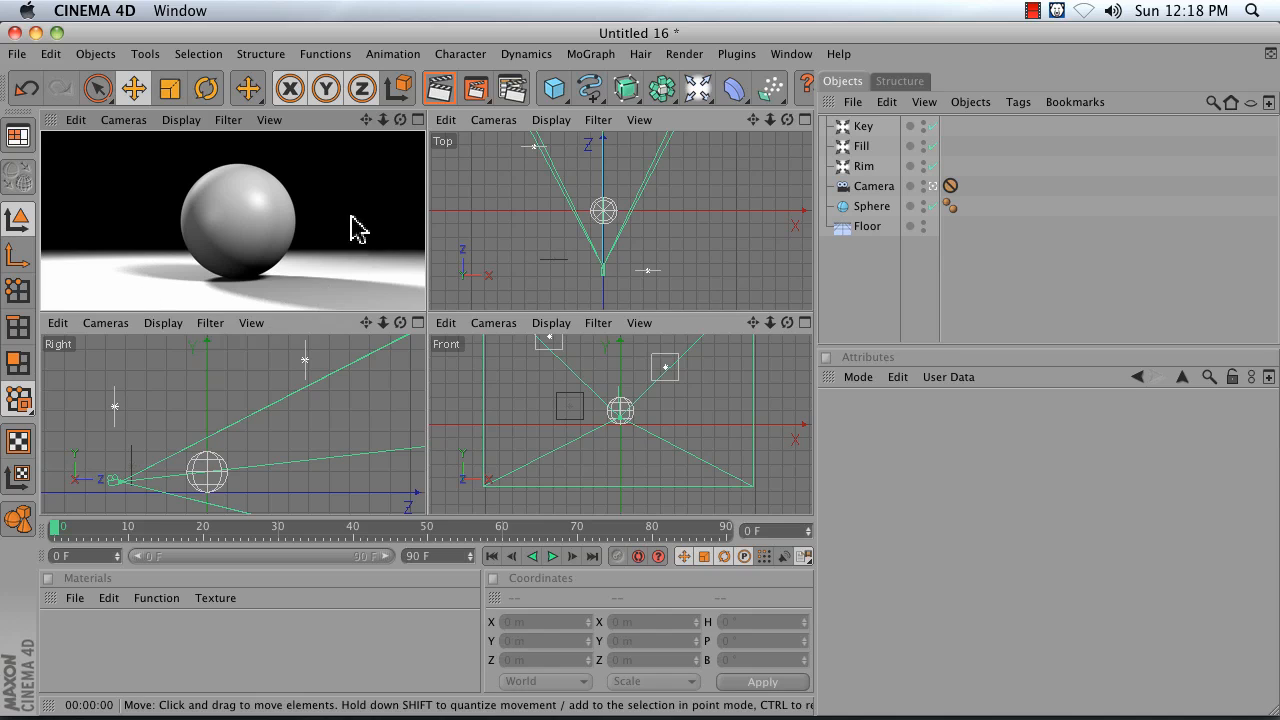
pyautogui.click(419, 120)
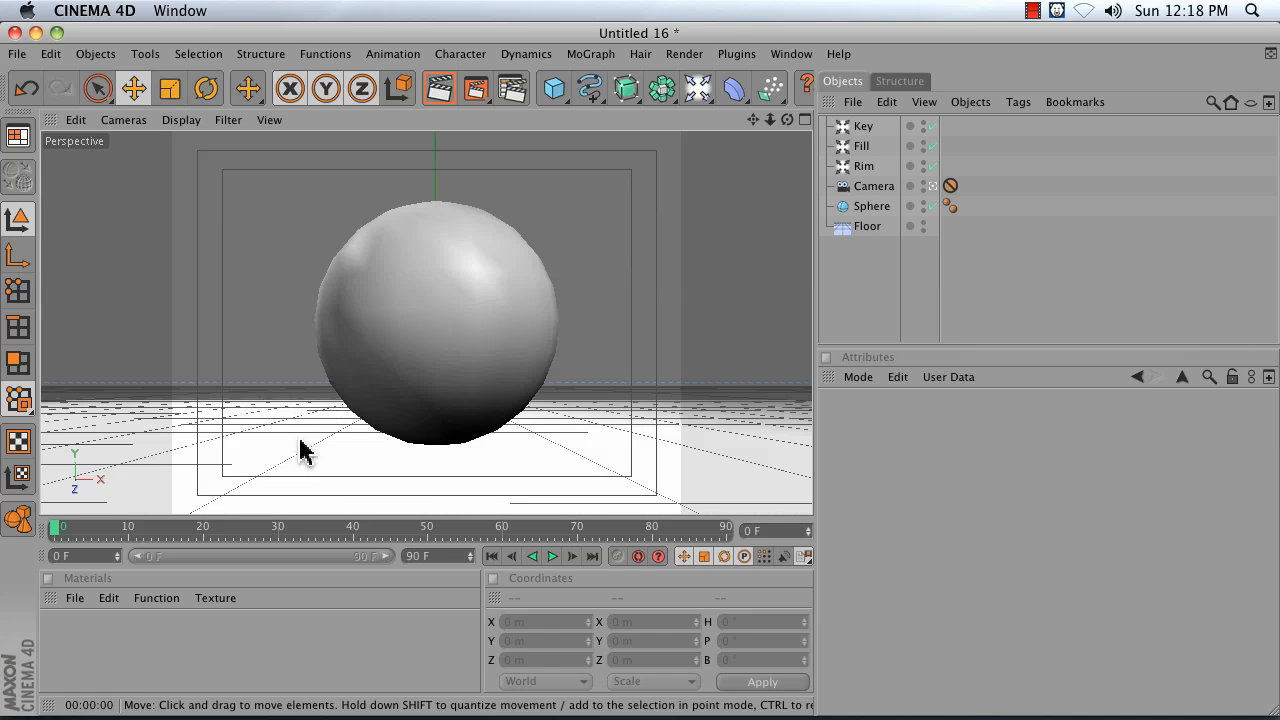
pyautogui.click(441, 92)
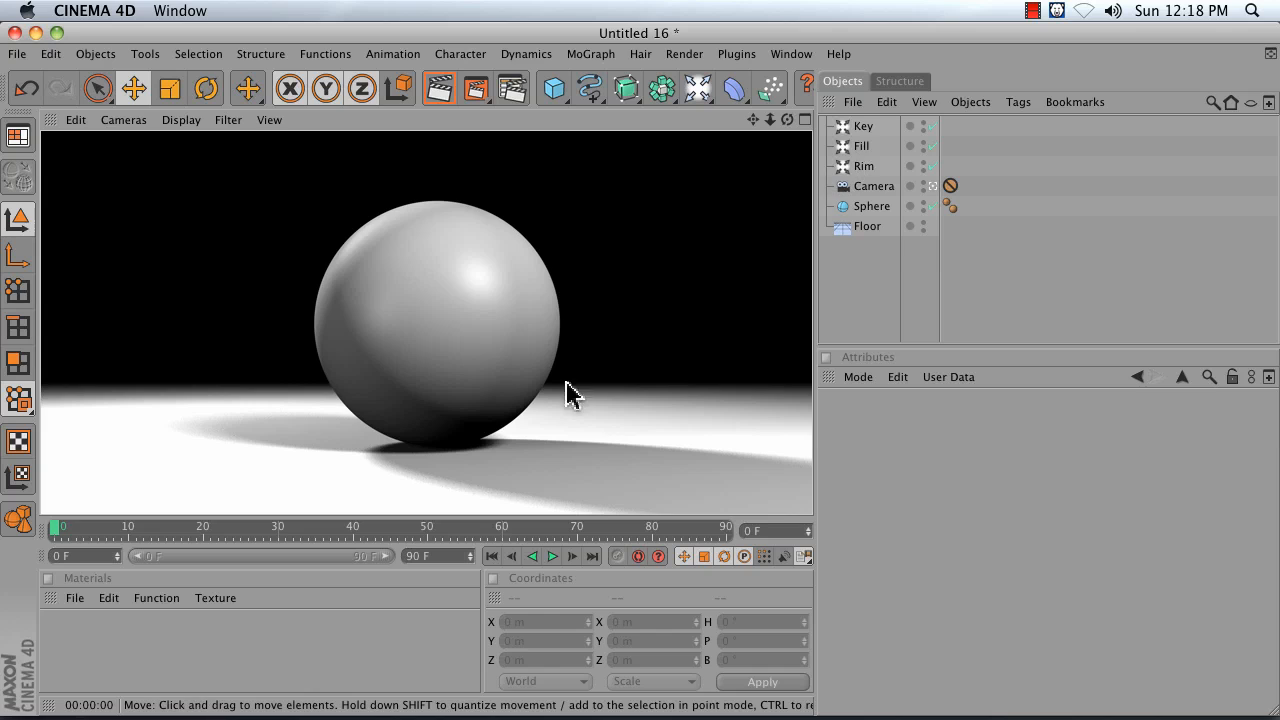
# Step: Set the Fill light's shadow to None and disable its Specular option, rendering the perspective view after each change
pyautogui.click(861, 147)
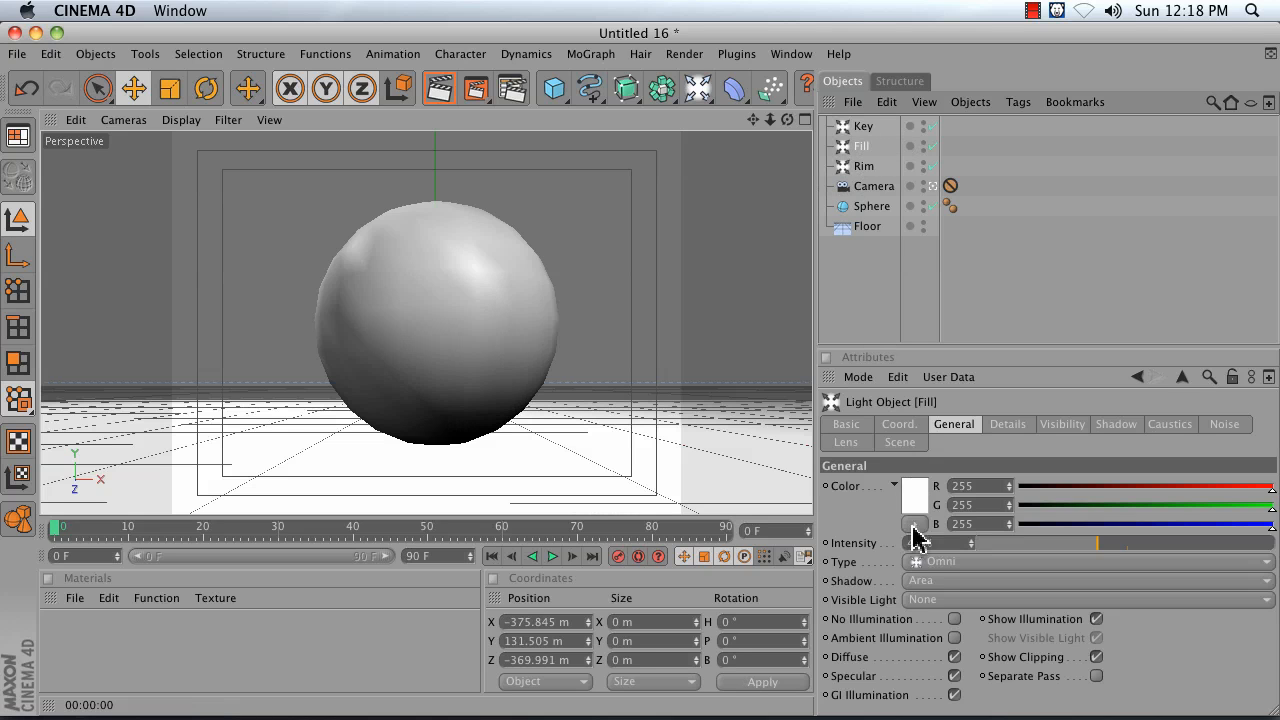
pyautogui.click(935, 582)
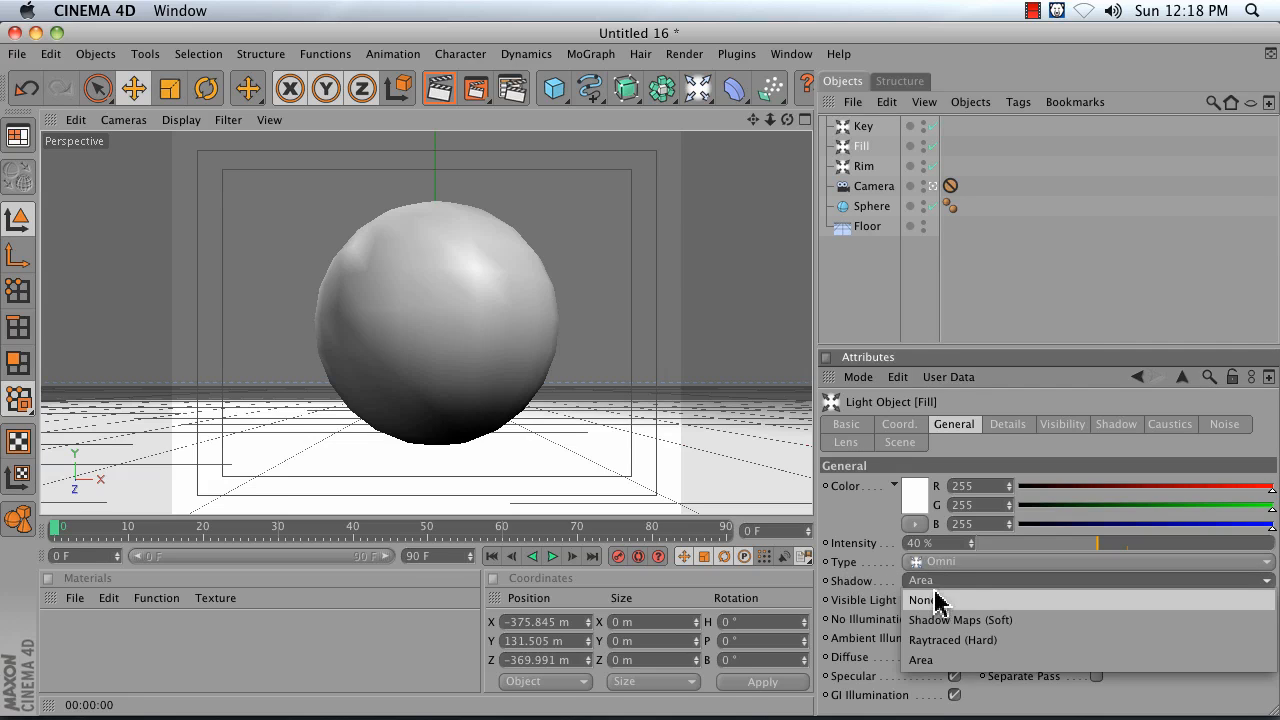
pyautogui.click(938, 602)
pyautogui.click(440, 88)
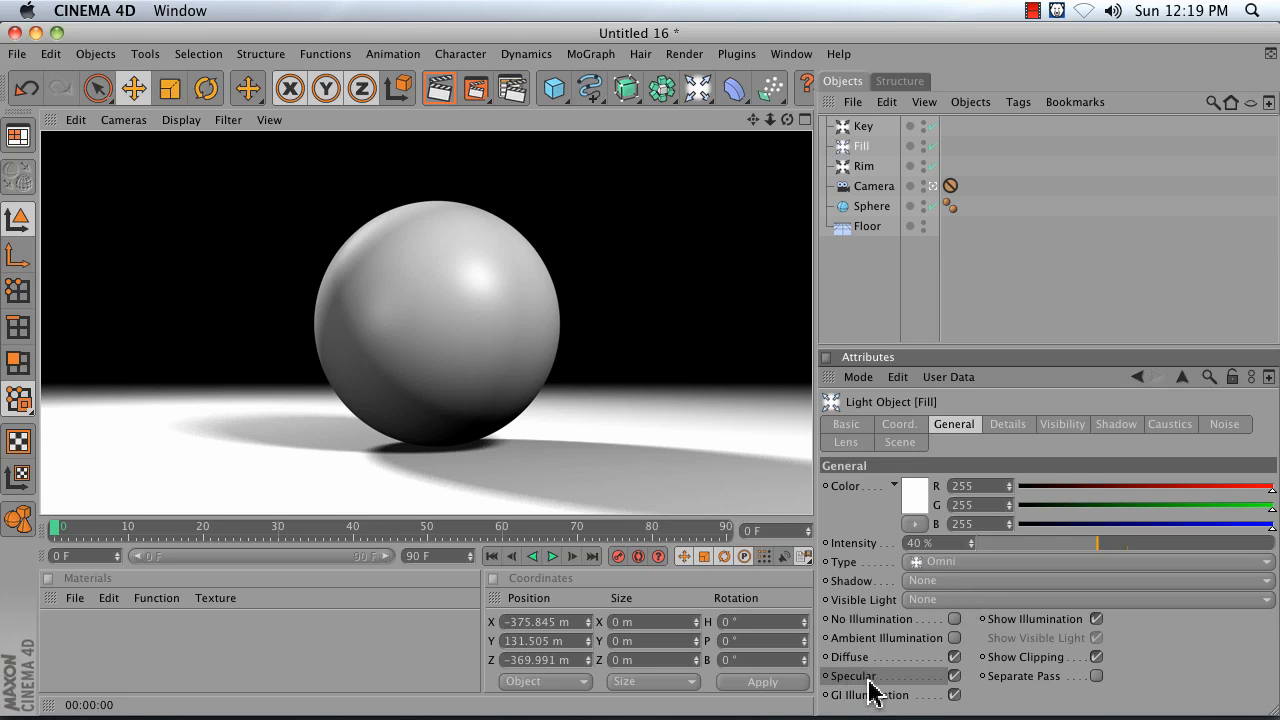
pyautogui.click(954, 676)
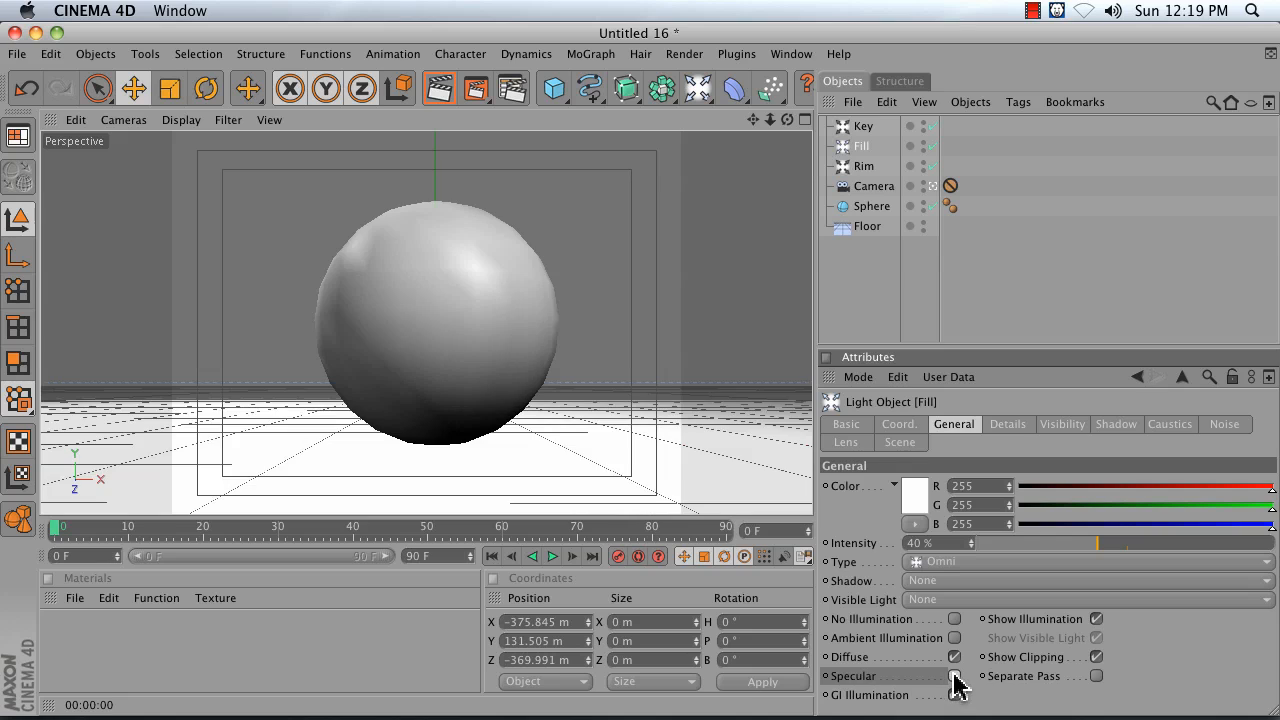
pyautogui.click(432, 90)
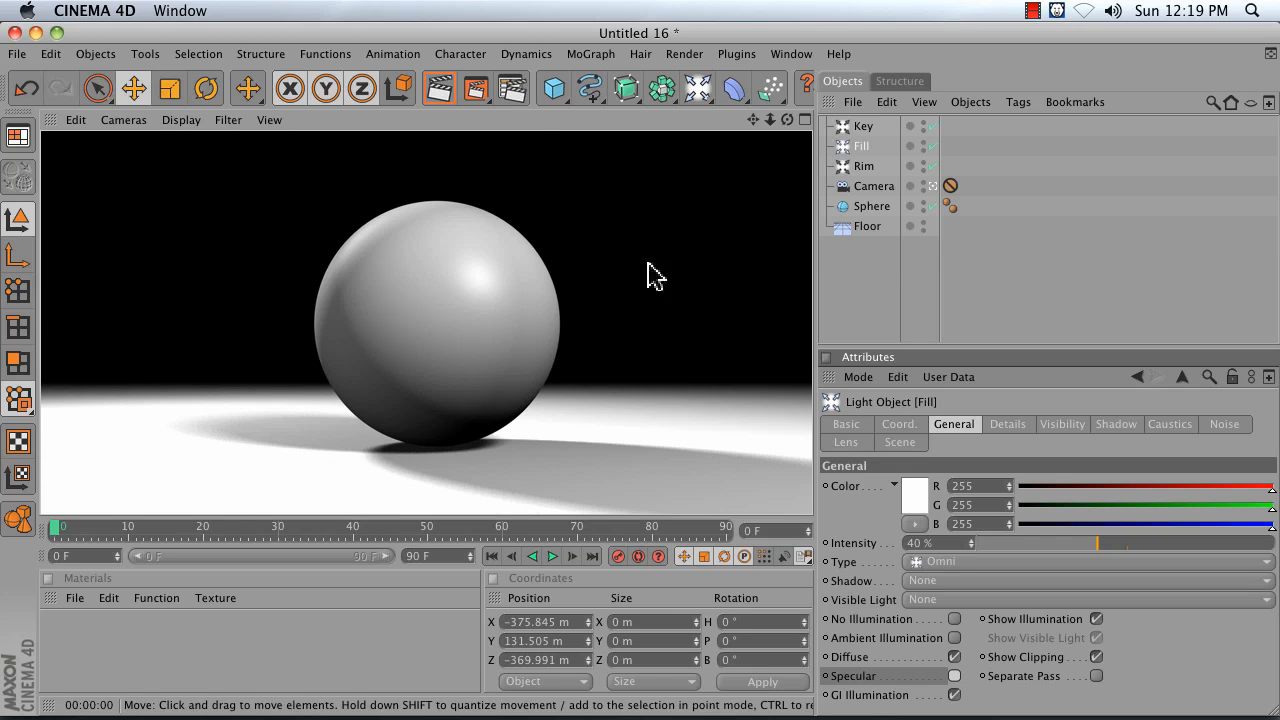
# Step: Enable an Interactive Render Region and resize it to enclose the whole sphere and its shadow on the floor
pyautogui.click(476, 92)
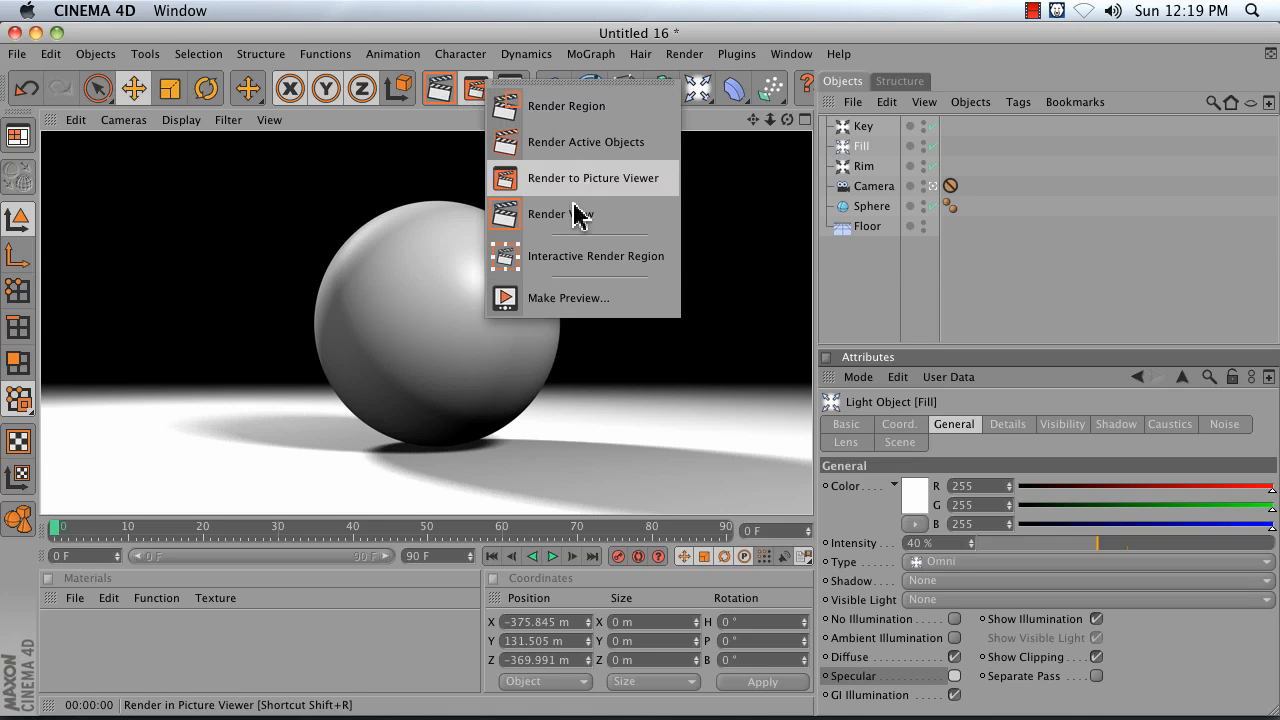
pyautogui.click(578, 258)
pyautogui.moveTo(242, 226); pyautogui.dragTo(226, 148)
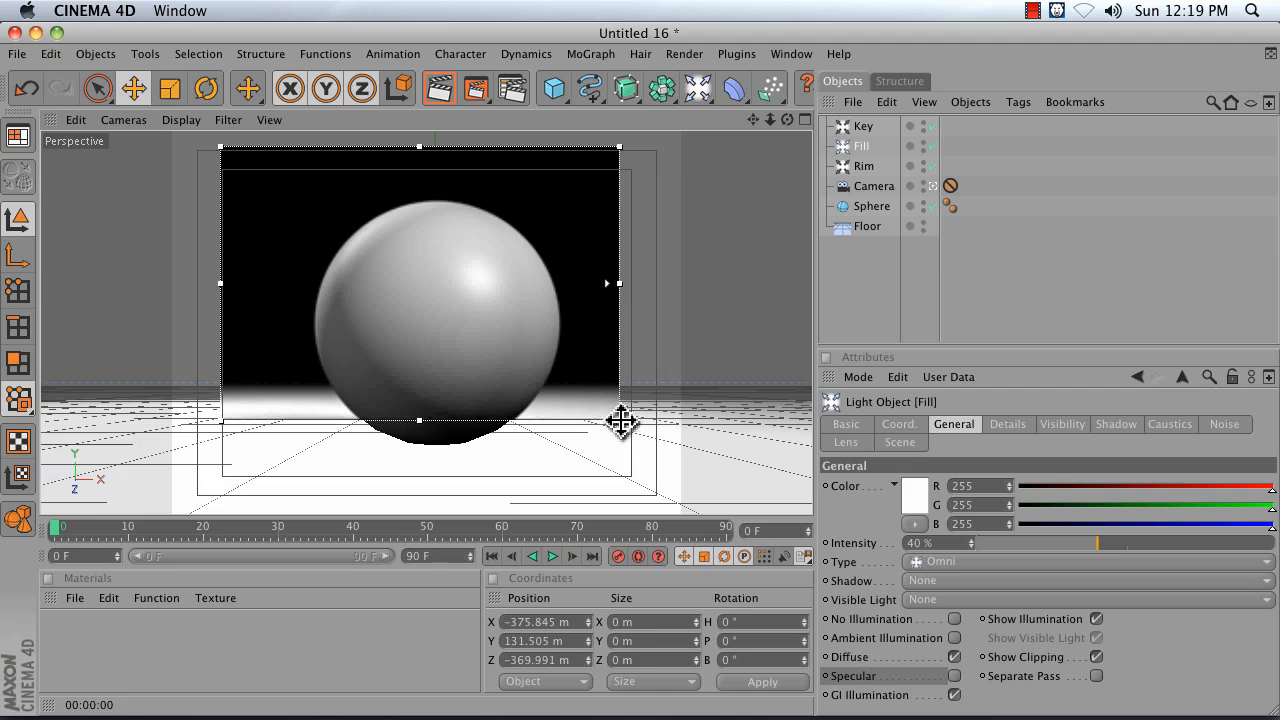
pyautogui.moveTo(617, 420); pyautogui.dragTo(643, 509)
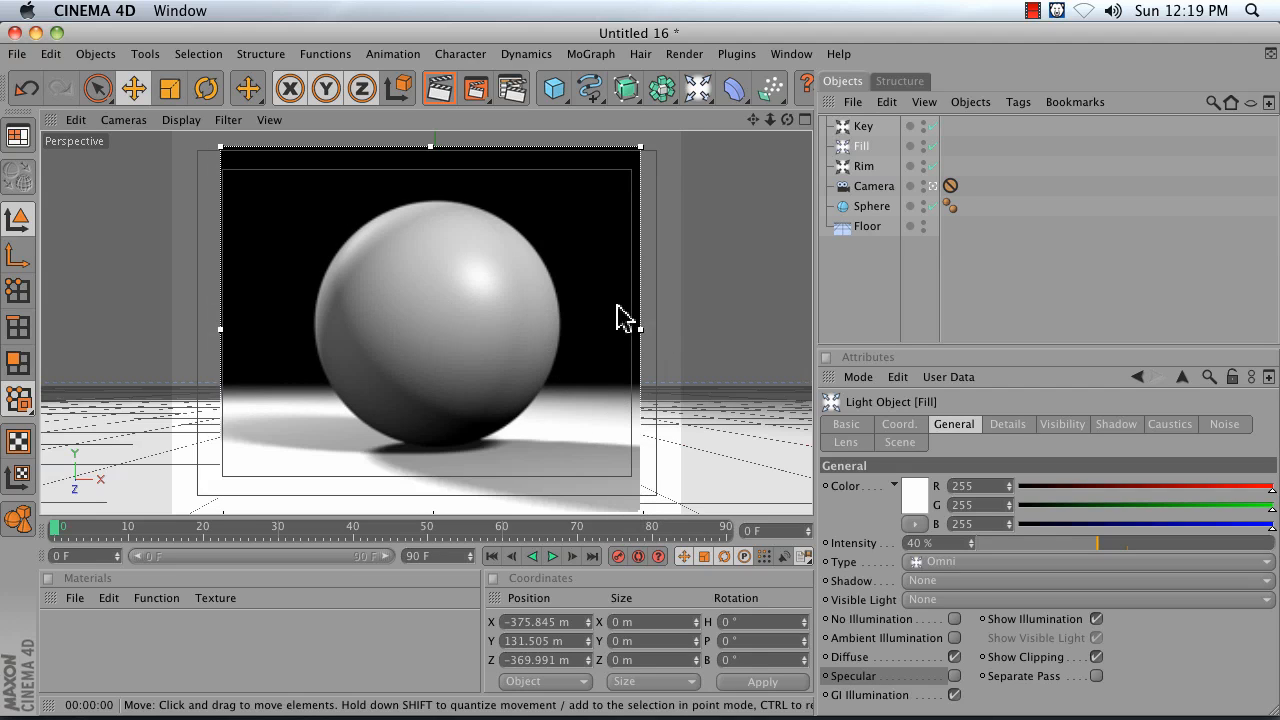
# Step: Add the Floor to the Rim light's excluded objects in its Scene settings
pyautogui.click(855, 166)
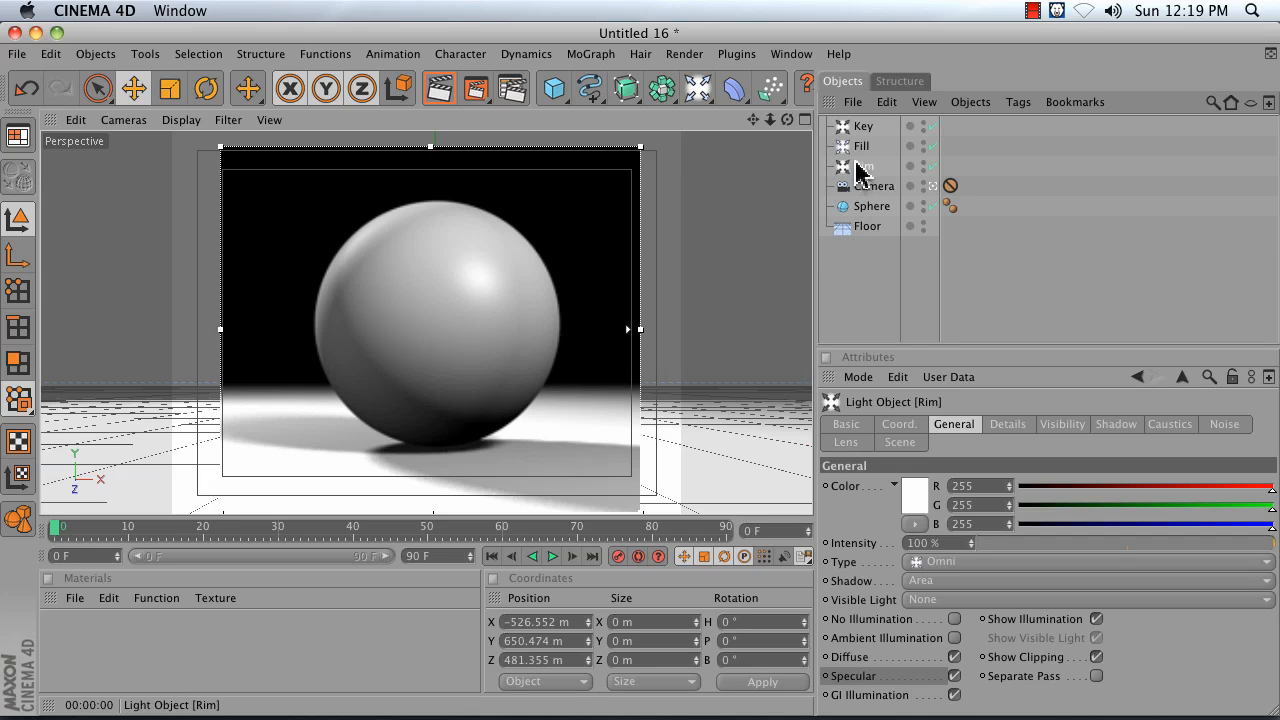
pyautogui.click(897, 443)
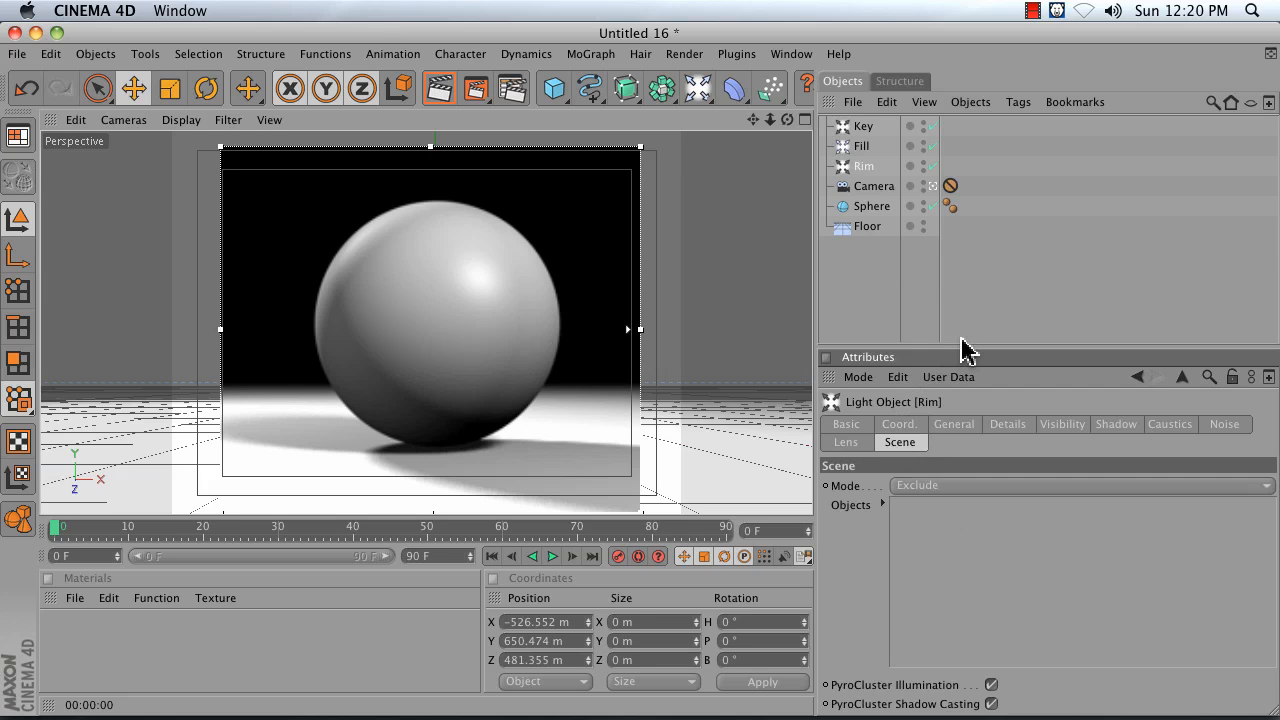
pyautogui.moveTo(961, 347); pyautogui.dragTo(954, 247)
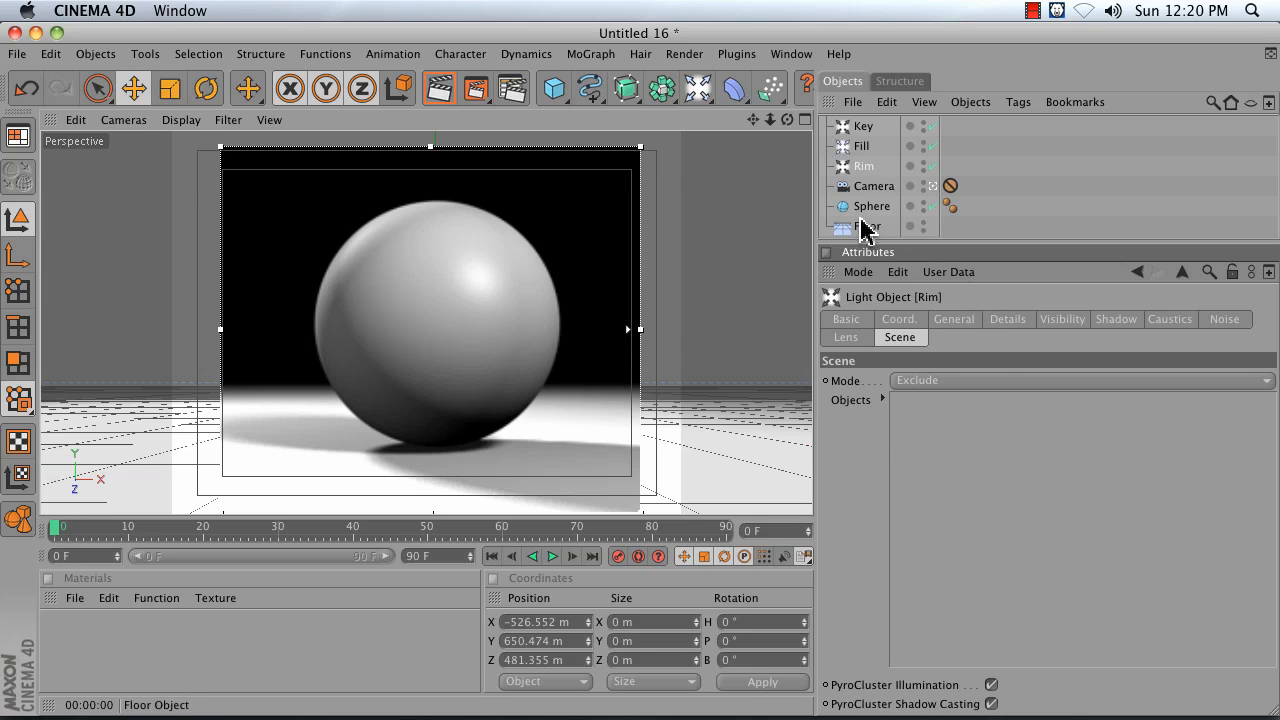
pyautogui.moveTo(864, 226); pyautogui.dragTo(1013, 462)
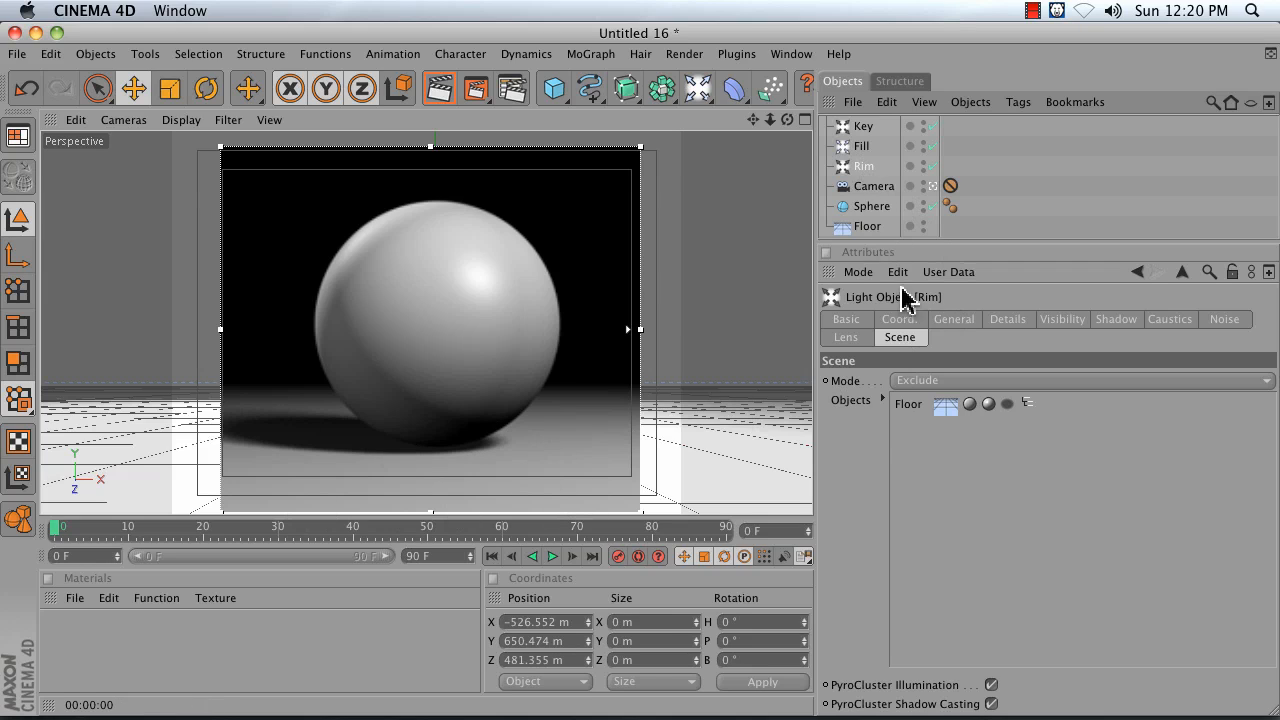
# Step: Disable the Rim light's Specular option and render the perspective view
pyautogui.click(952, 322)
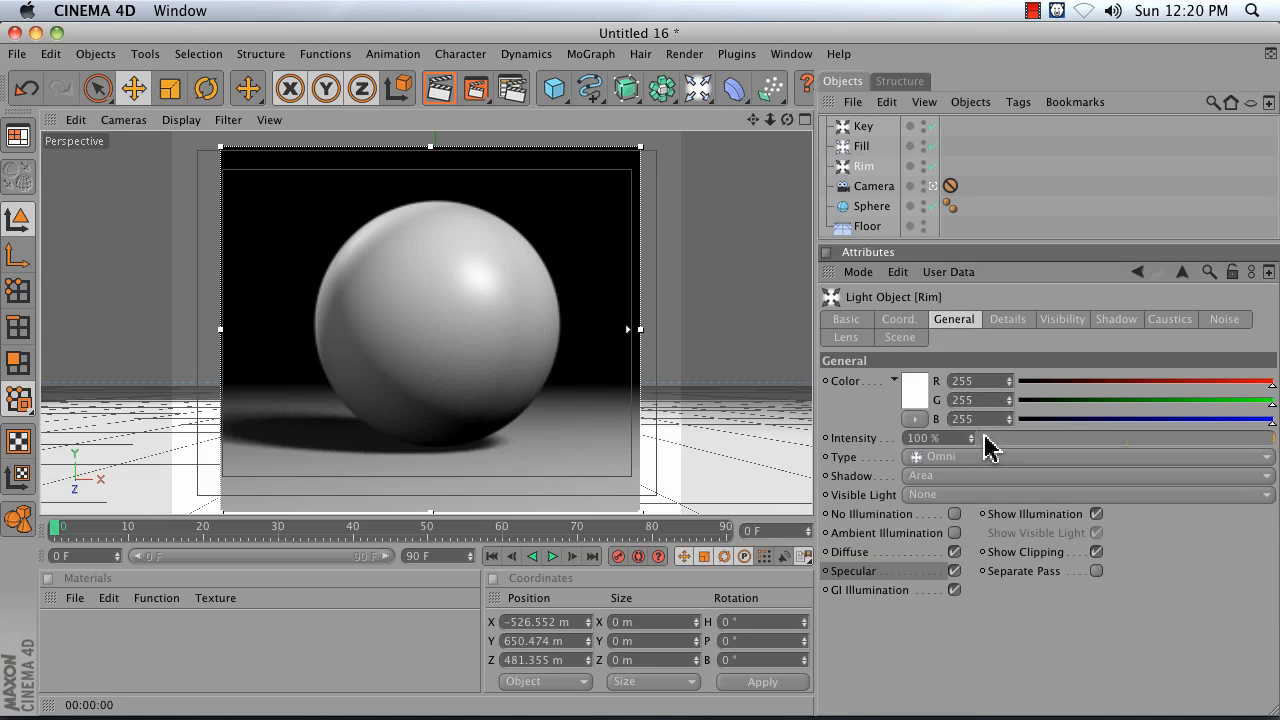
pyautogui.click(954, 572)
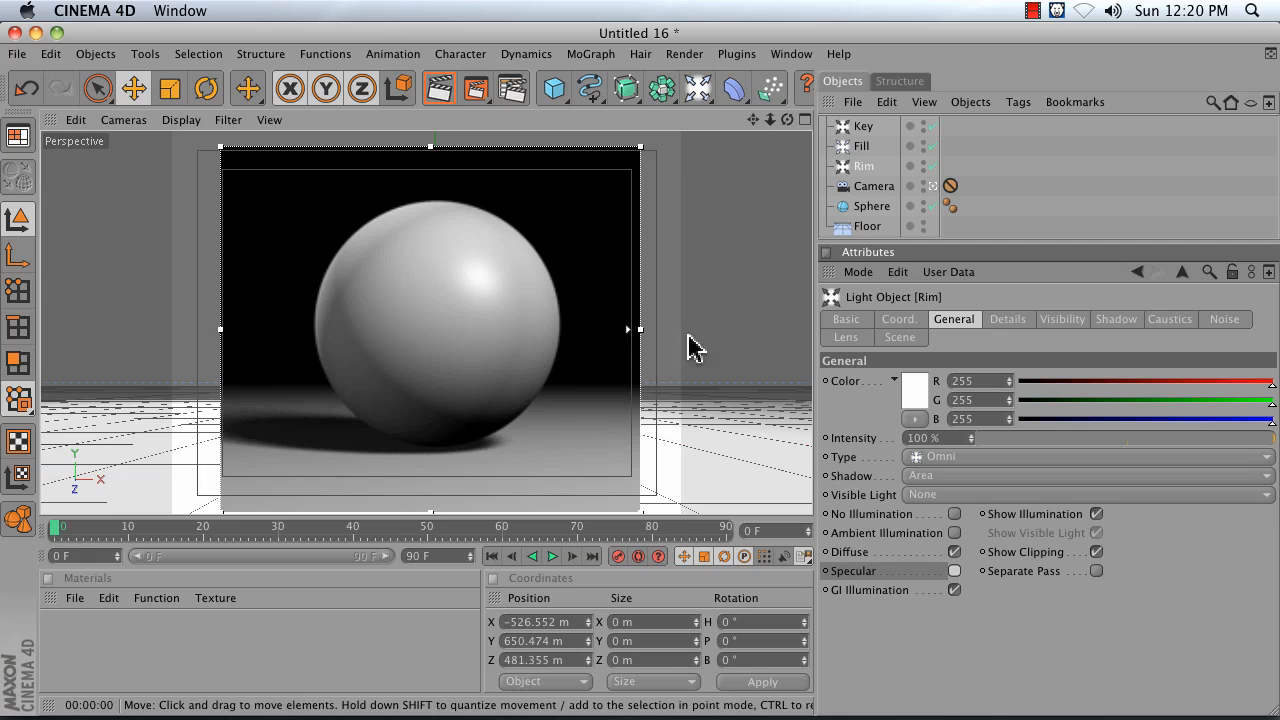
pyautogui.click(439, 90)
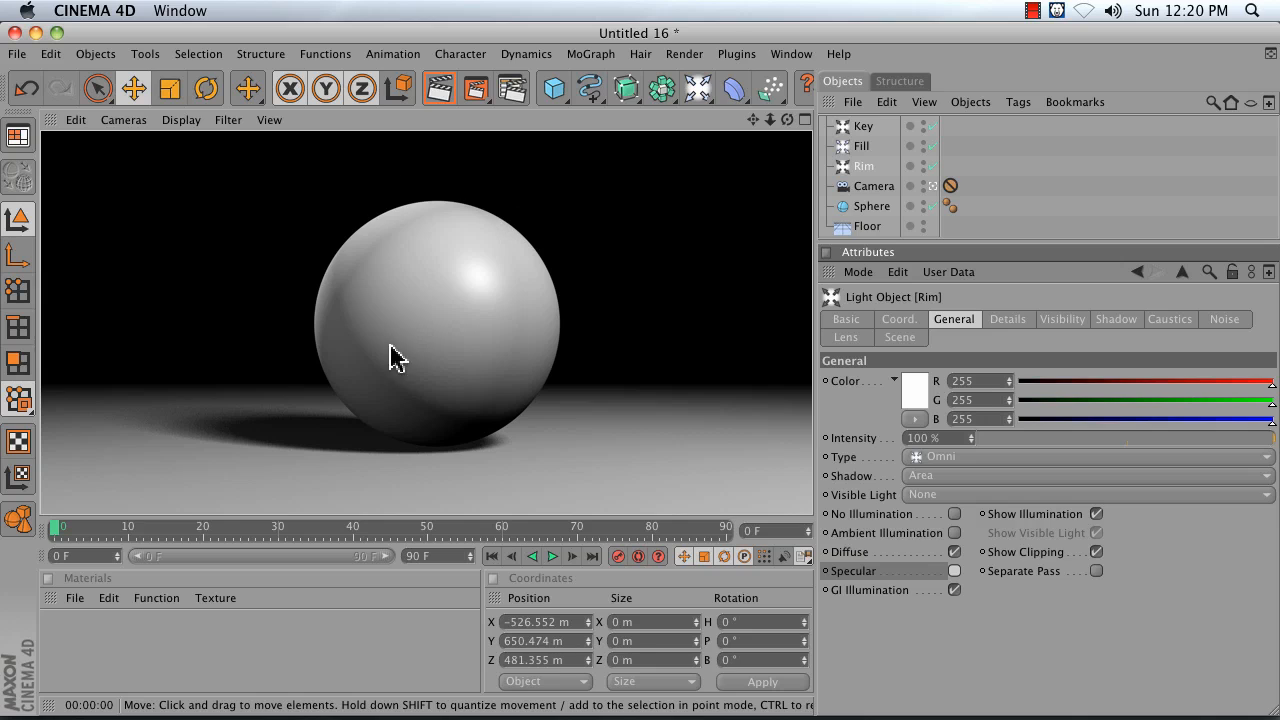
# Step: Set the Key light's color to a pale warm yellow, RGB 255, 245, 196
pyautogui.click(862, 127)
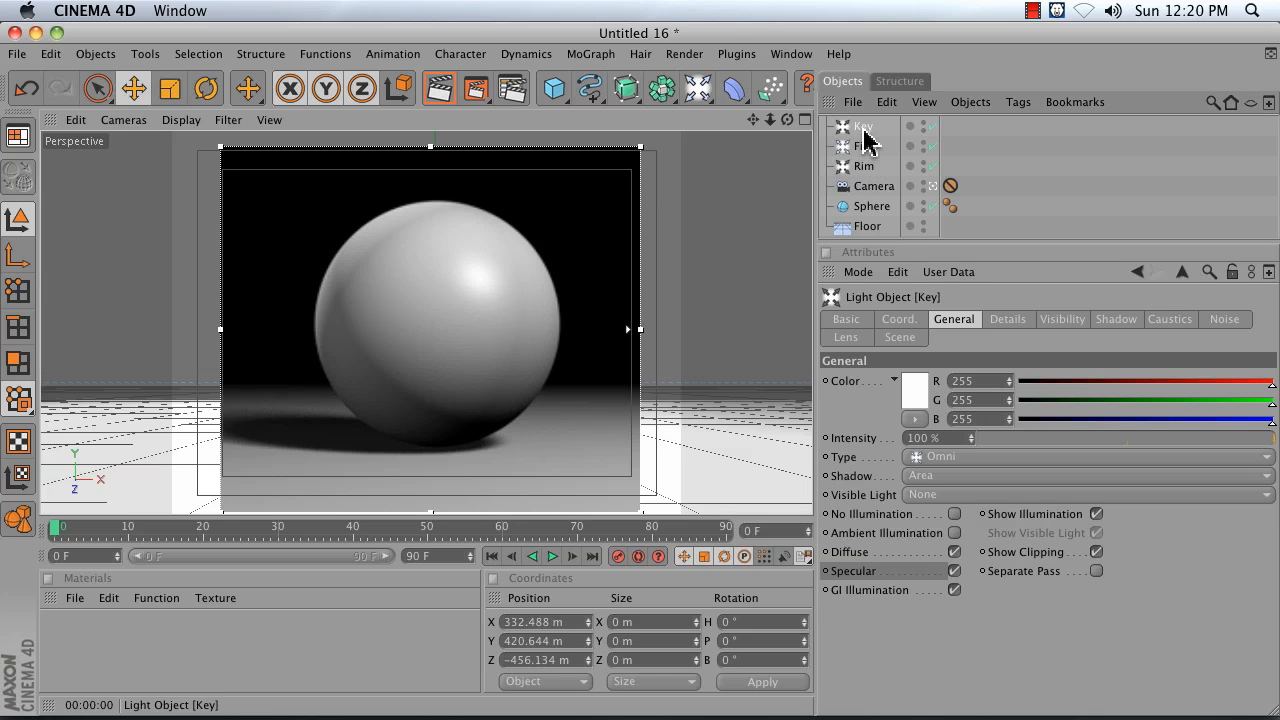
pyautogui.click(921, 380)
pyautogui.click(910, 314)
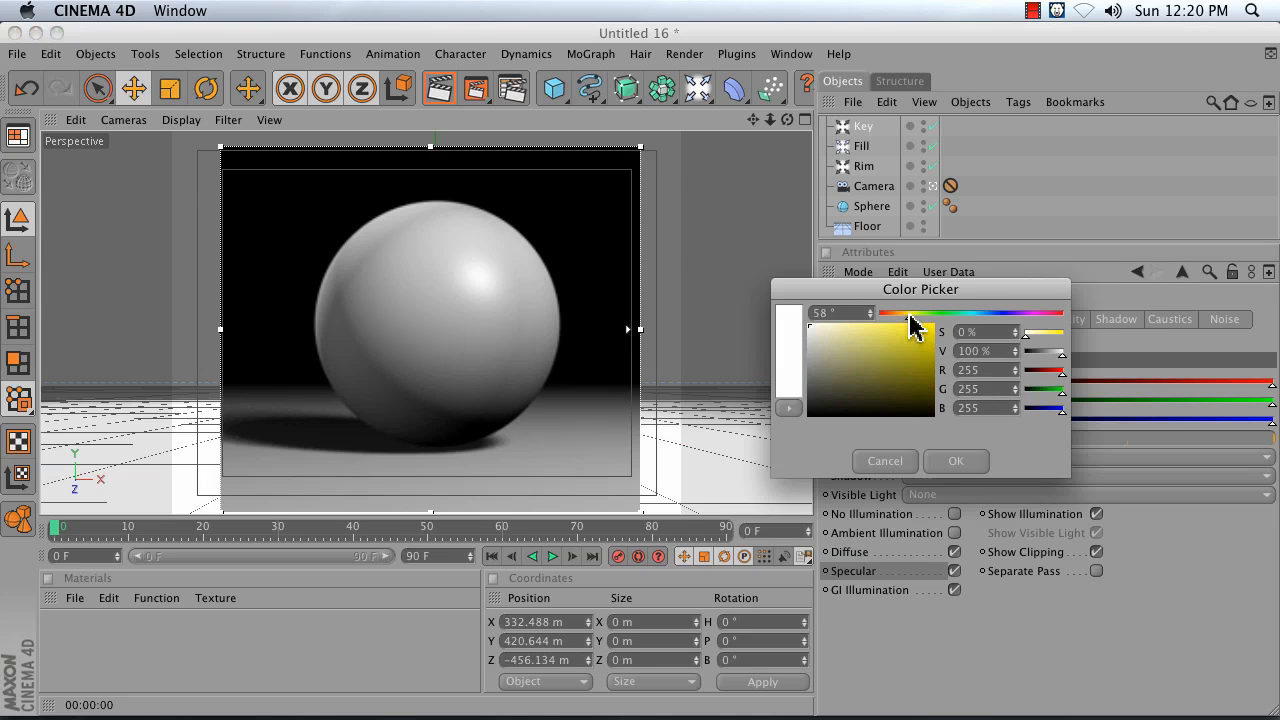
pyautogui.moveTo(908, 315); pyautogui.dragTo(905, 315)
pyautogui.moveTo(836, 342); pyautogui.dragTo(832, 314)
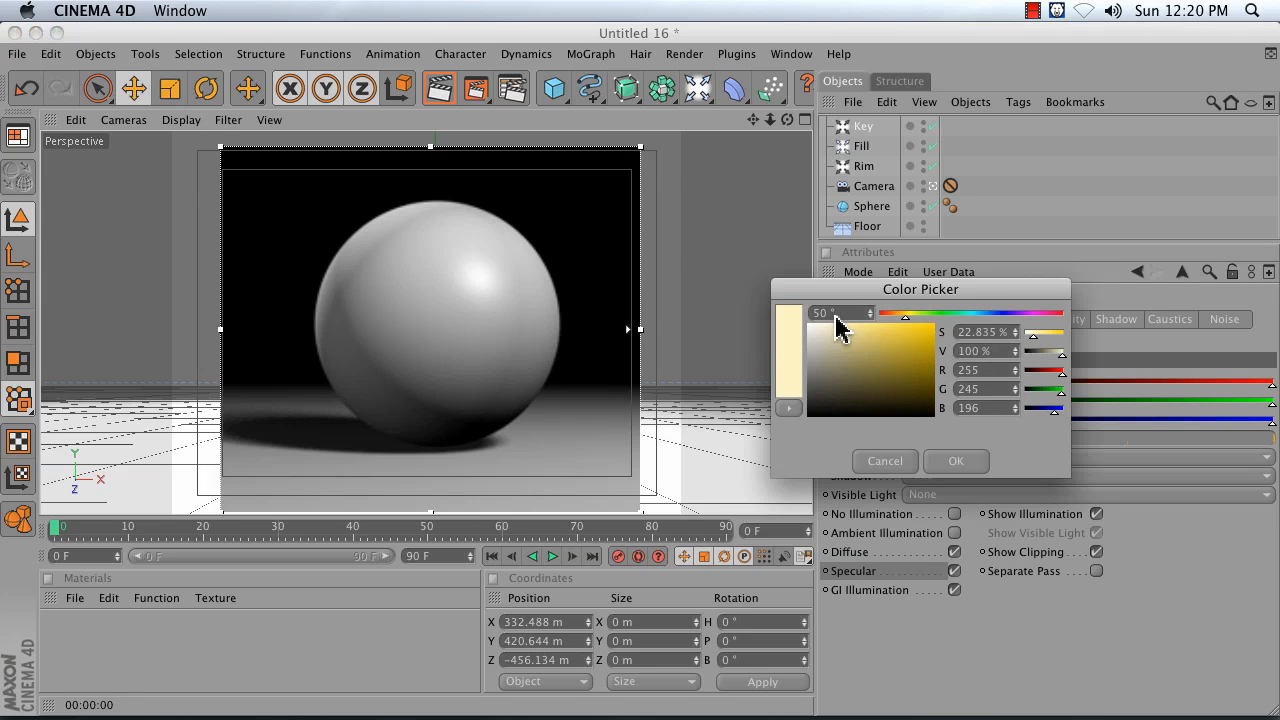
pyautogui.click(944, 460)
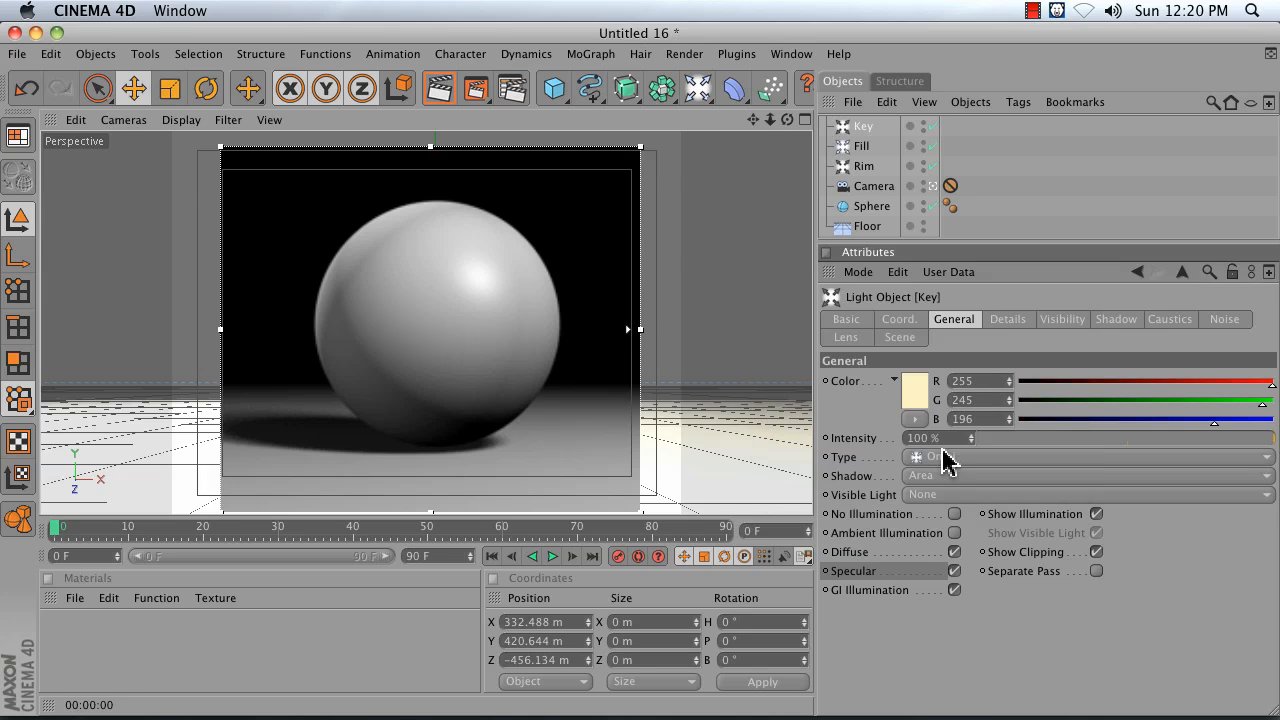
# Step: Set the Fill light's color to a light cyan, RGB 156, 247, 252
pyautogui.click(862, 147)
pyautogui.click(914, 392)
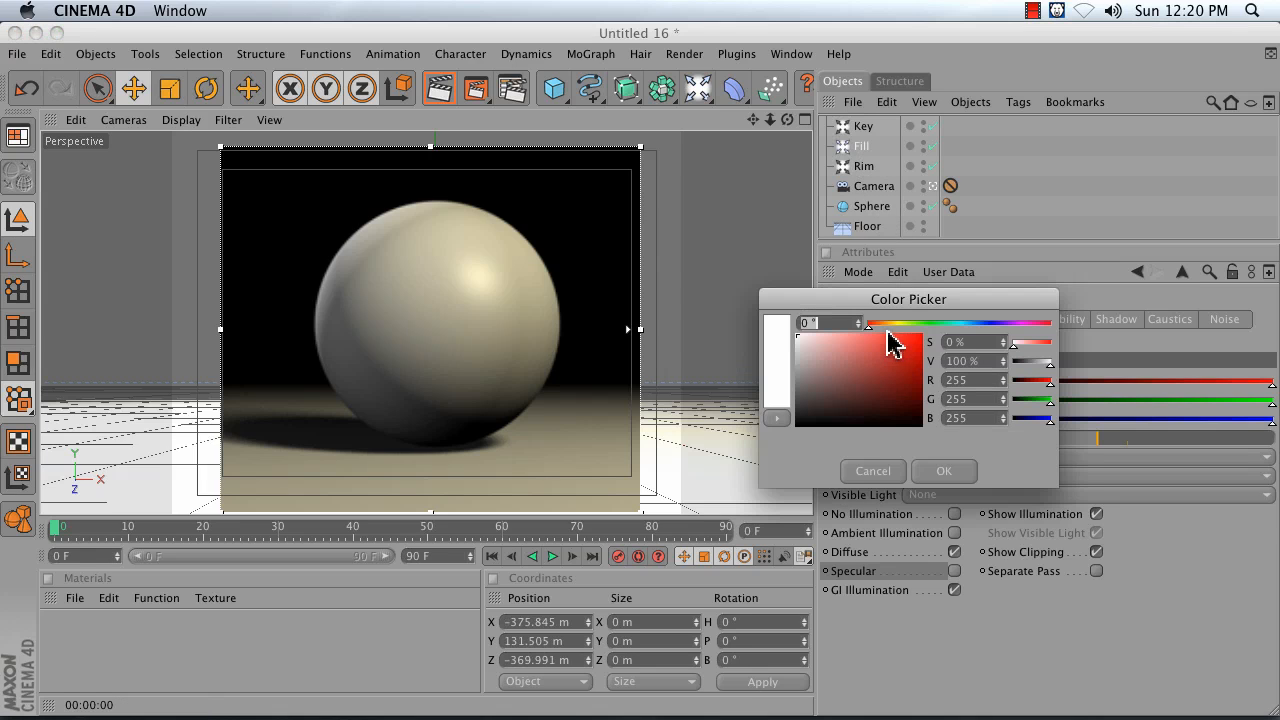
pyautogui.click(961, 324)
pyautogui.click(844, 341)
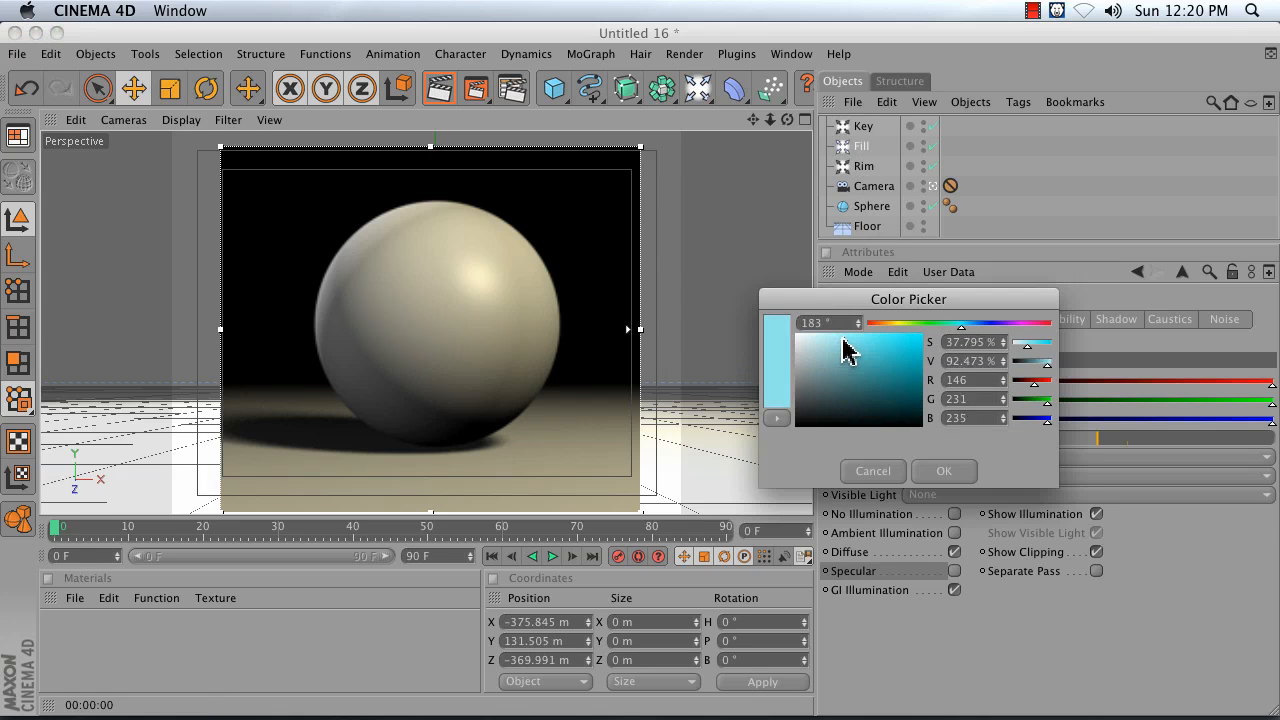
pyautogui.moveTo(843, 338); pyautogui.dragTo(845, 333)
pyautogui.click(943, 471)
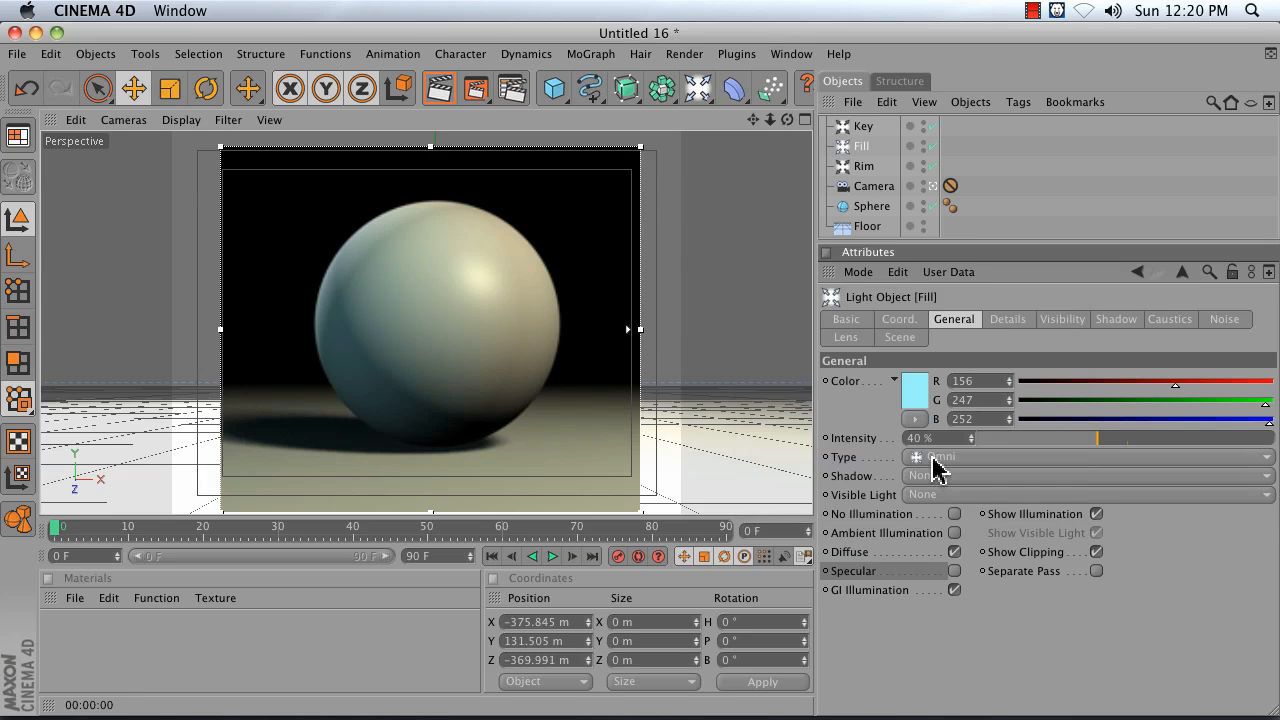
# Step: Set the Rim light's color to a soft red, RGB 249, 86, 86, and render the perspective view
pyautogui.click(862, 165)
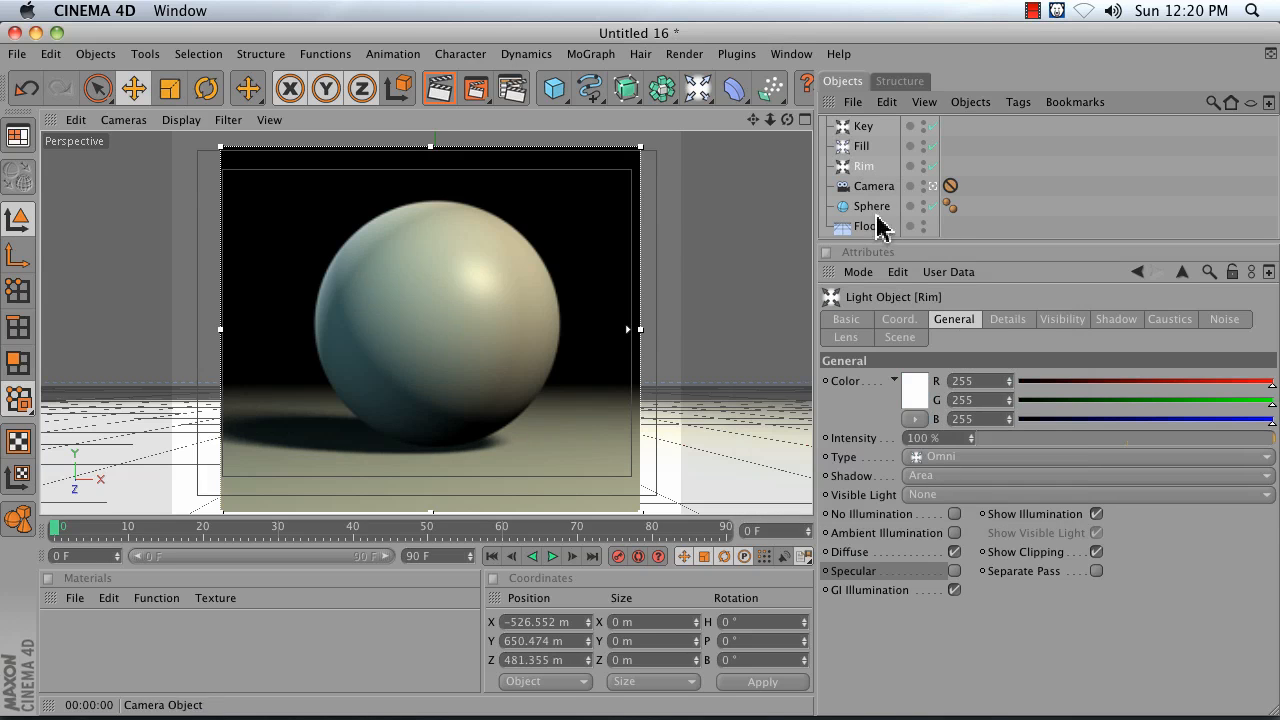
pyautogui.click(920, 389)
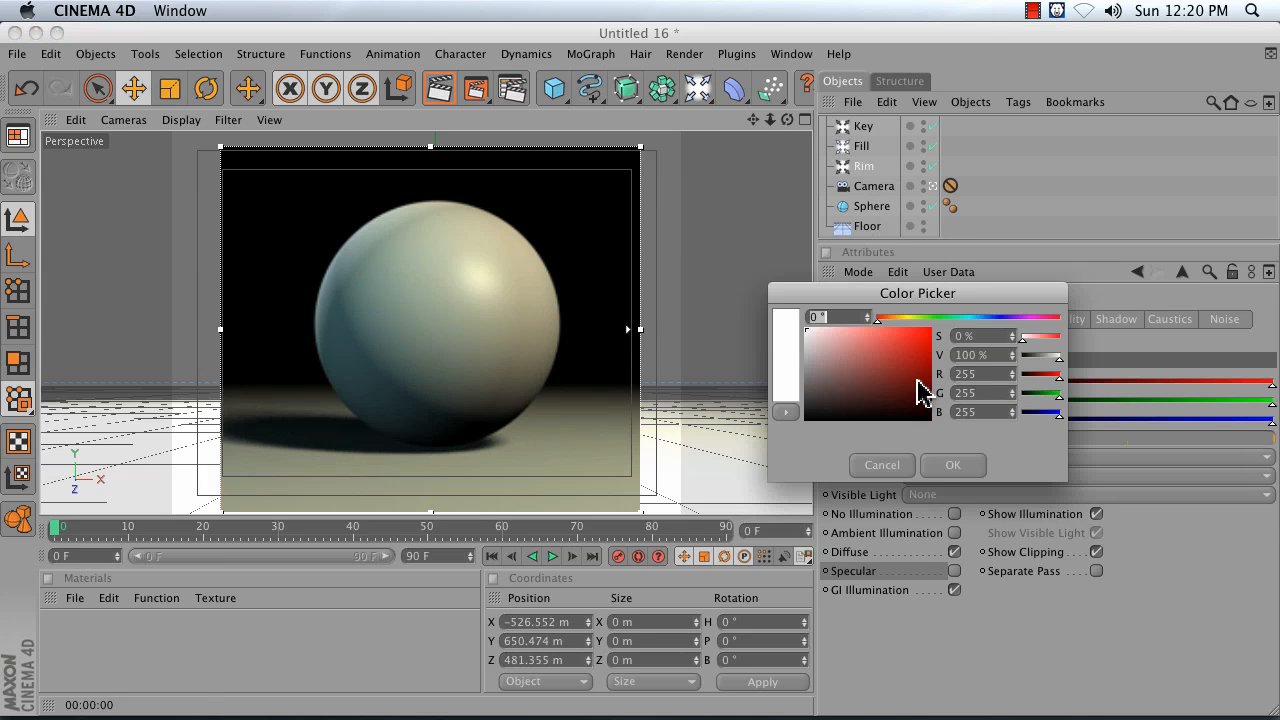
pyautogui.click(886, 329)
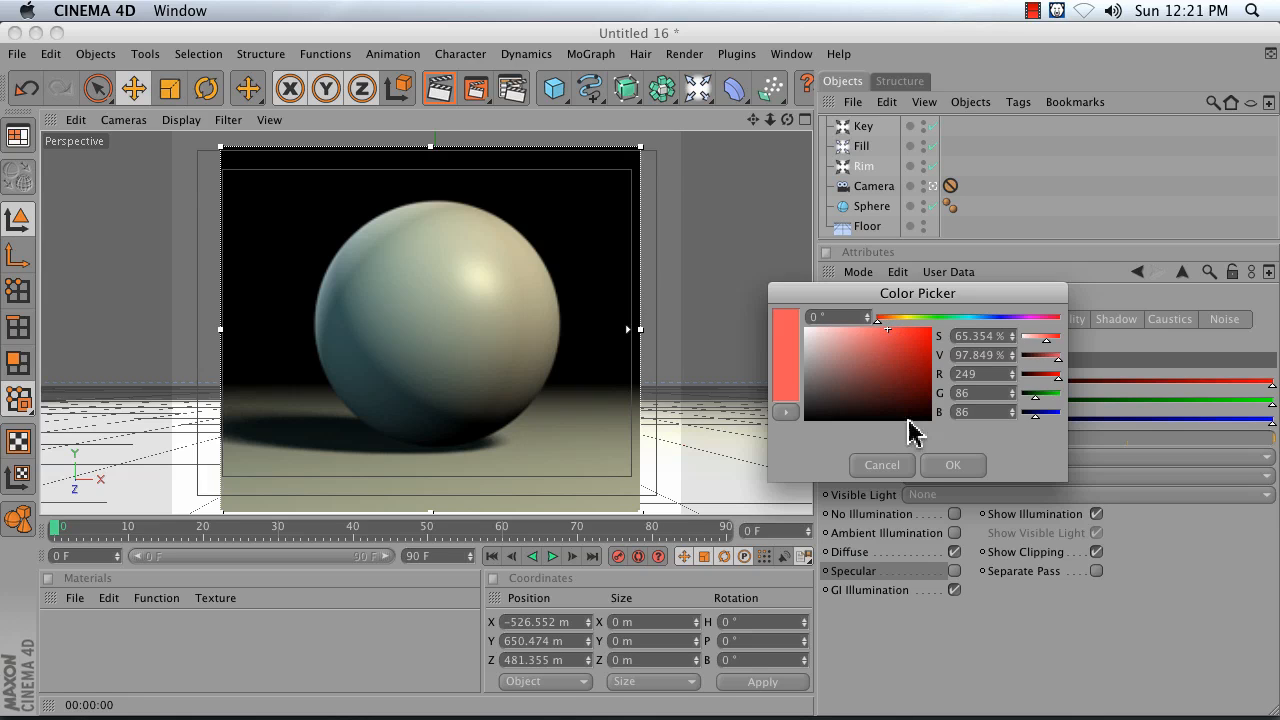
pyautogui.click(936, 465)
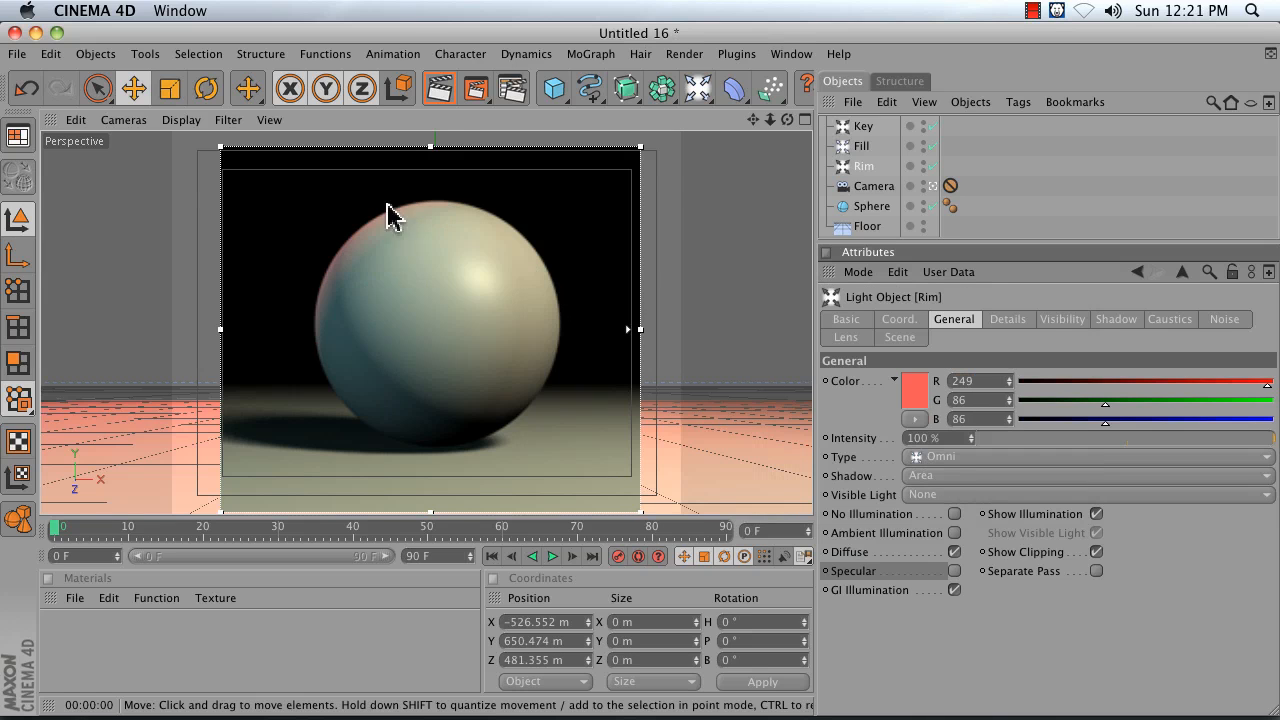
pyautogui.click(441, 96)
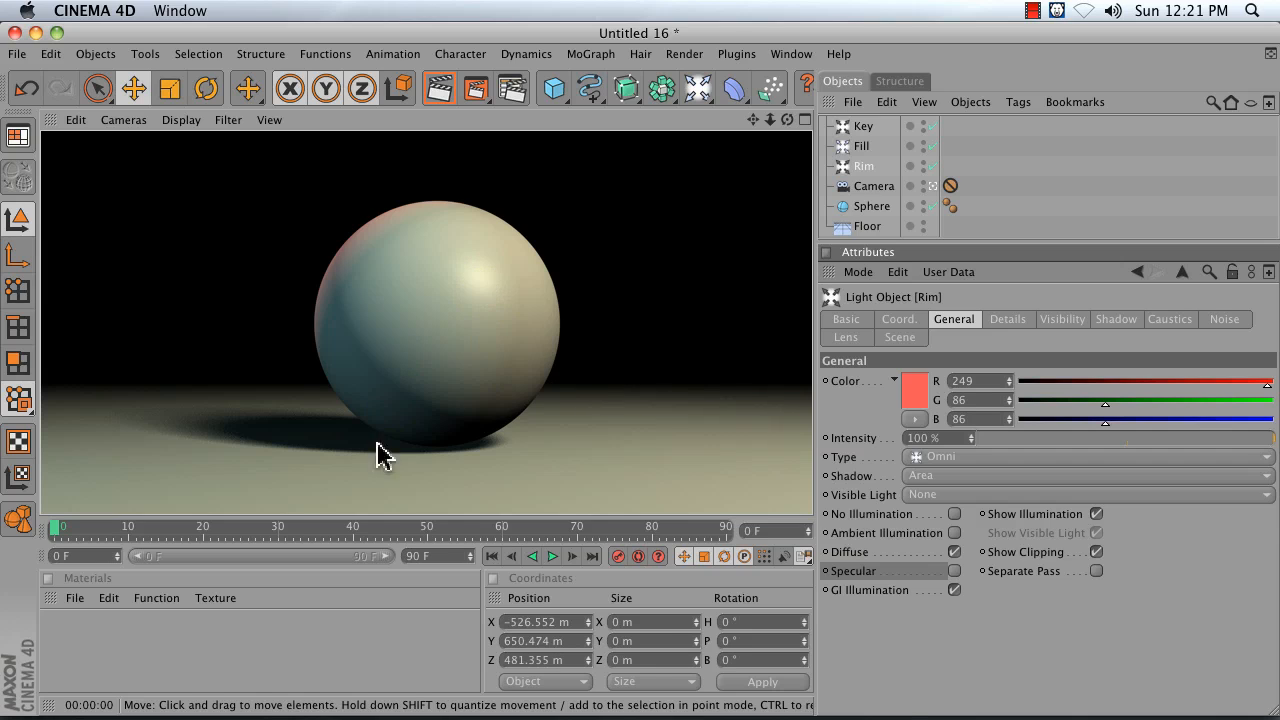
# Step: Apply a new material with its Specular channel disabled to the Sphere and render the perspective view
pyautogui.click(76, 600)
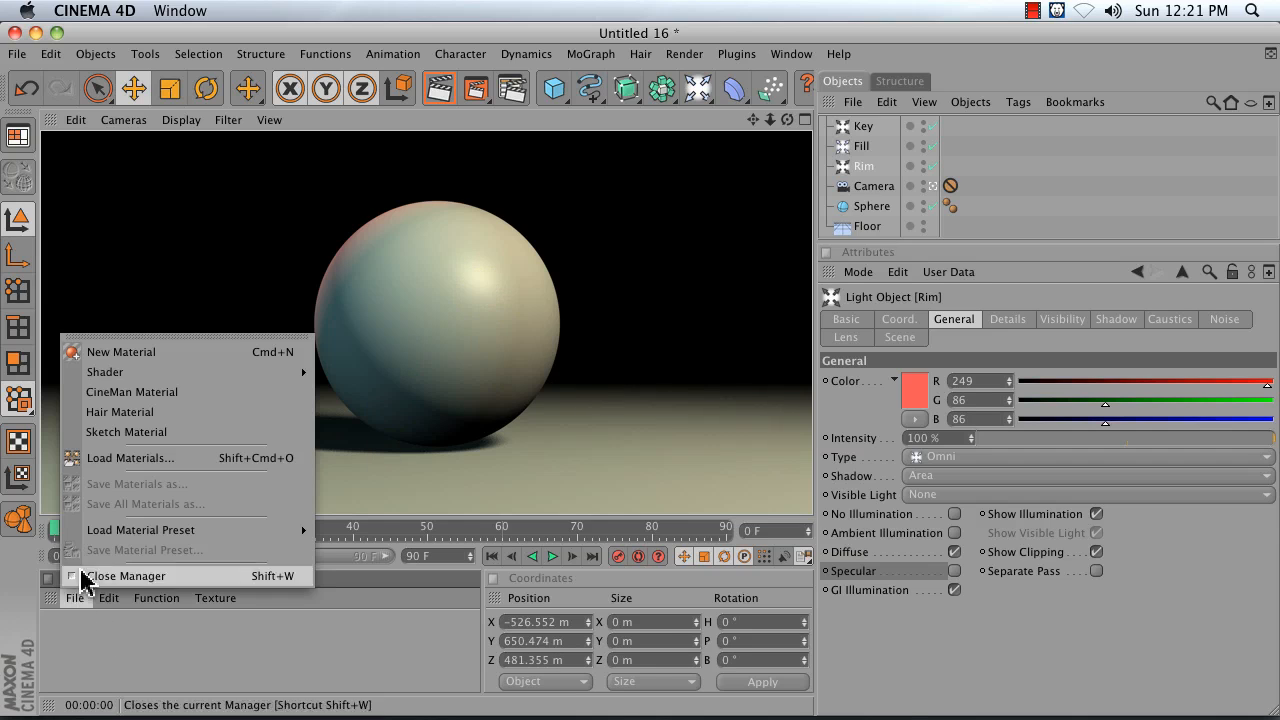
pyautogui.click(130, 362)
pyautogui.doubleClick(64, 630)
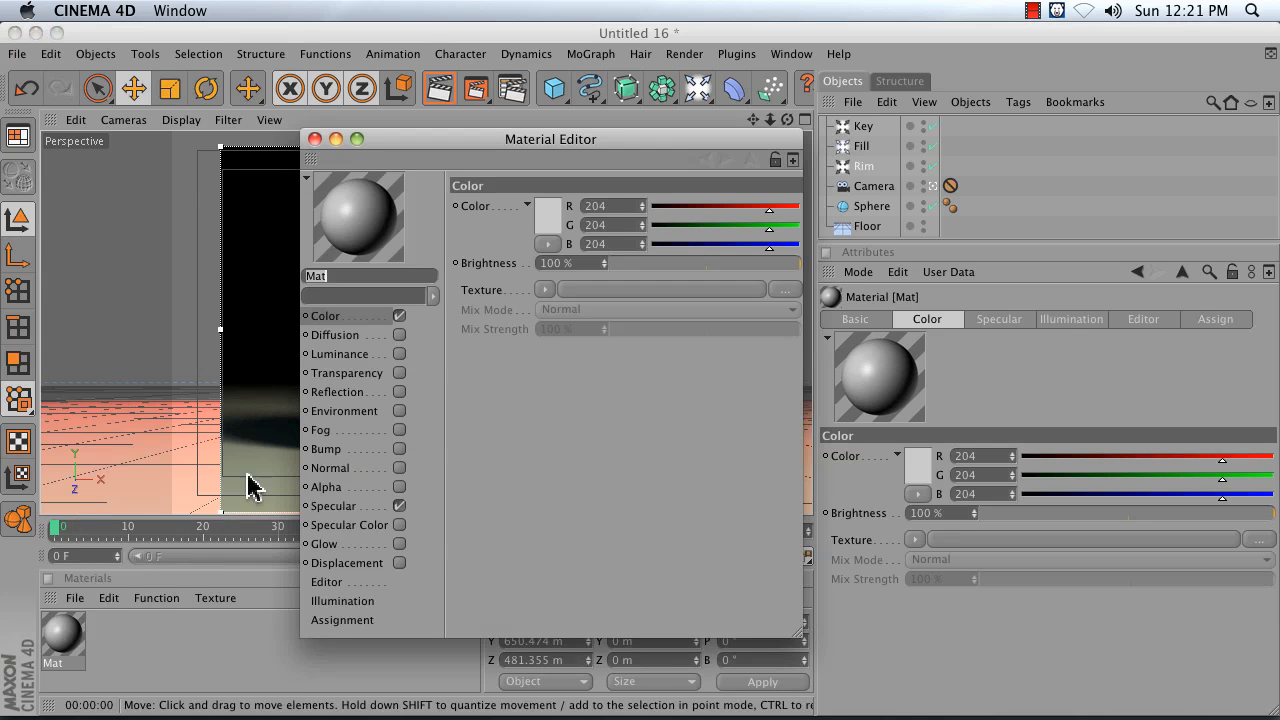
pyautogui.click(397, 506)
pyautogui.click(314, 139)
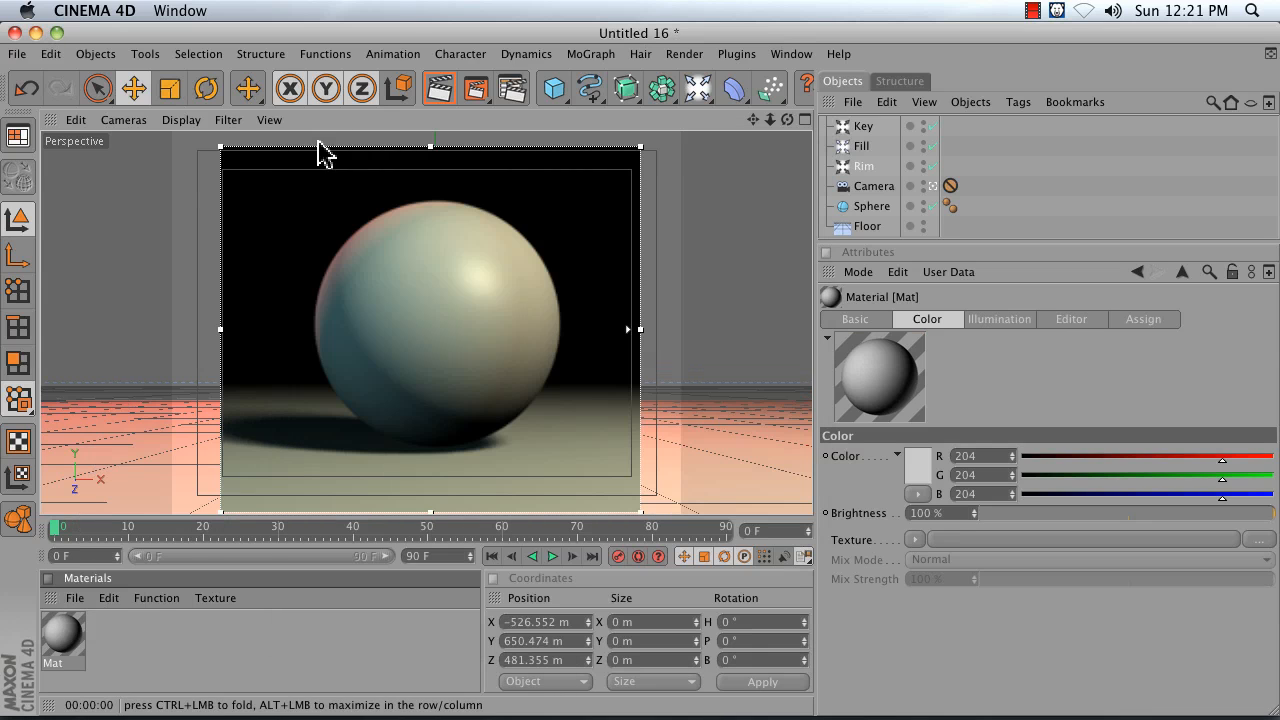
pyautogui.moveTo(56, 646); pyautogui.dragTo(868, 210)
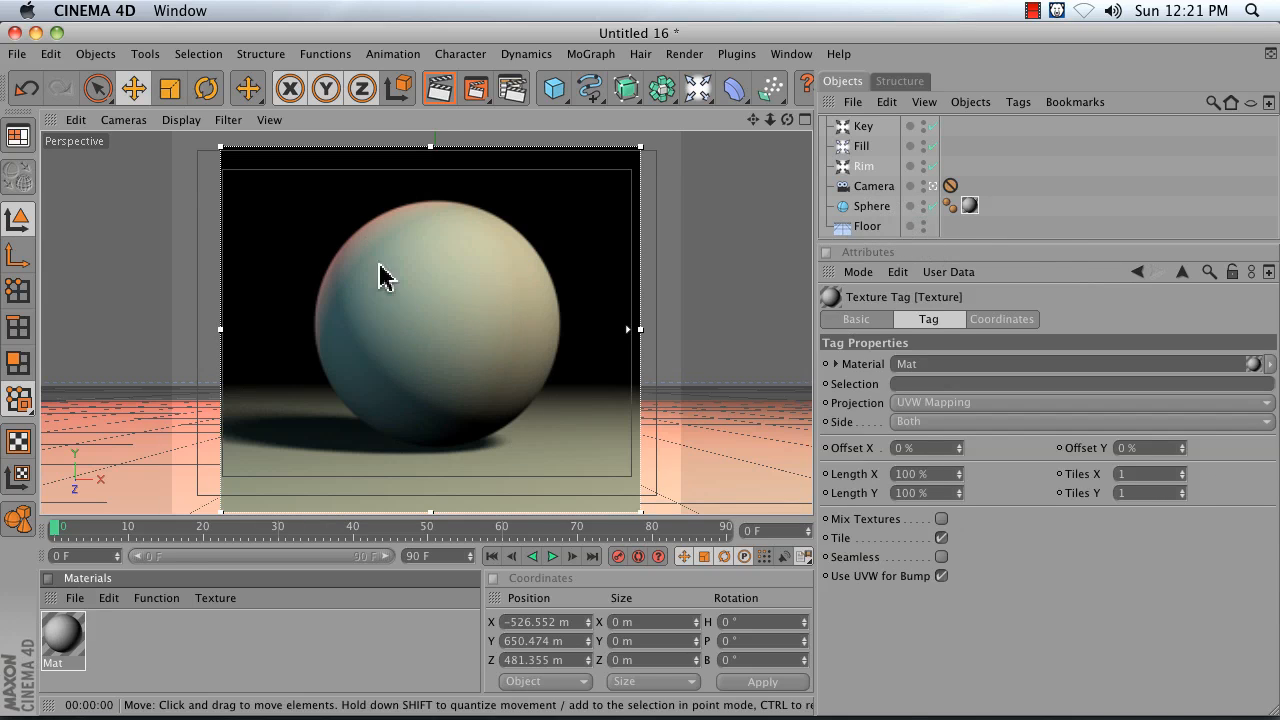
pyautogui.click(443, 88)
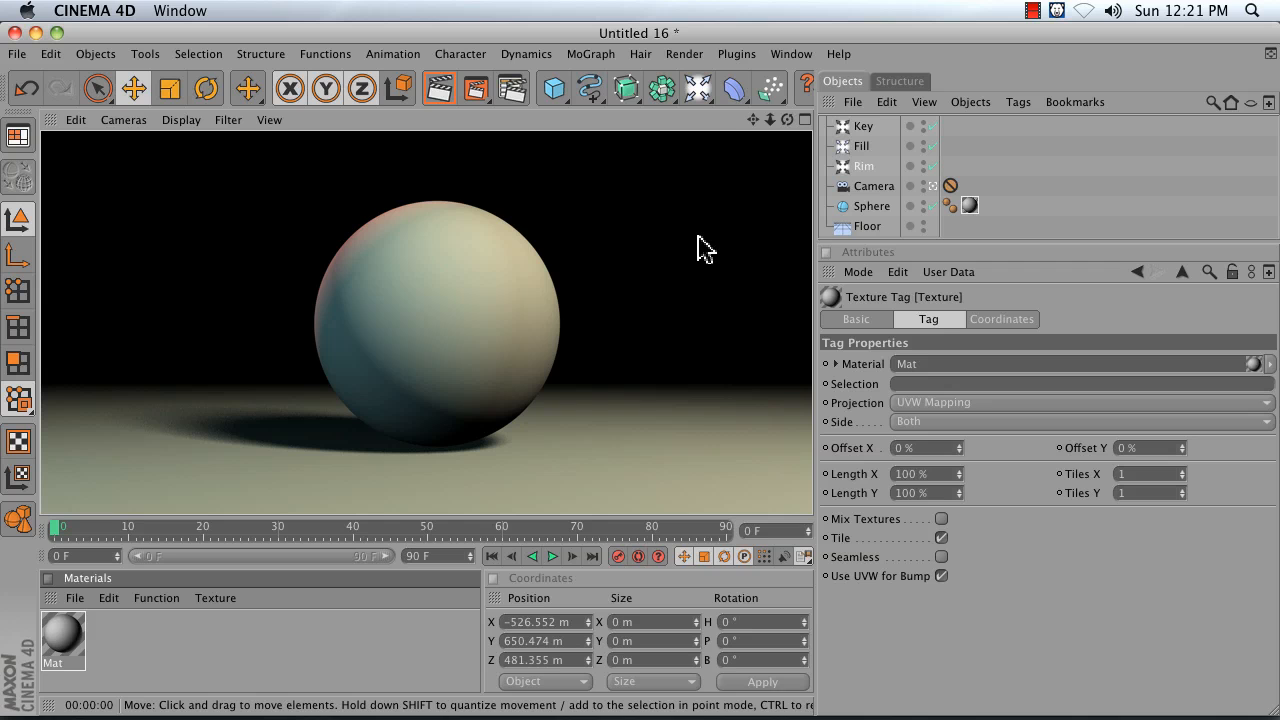
pyautogui.moveTo(983, 716)
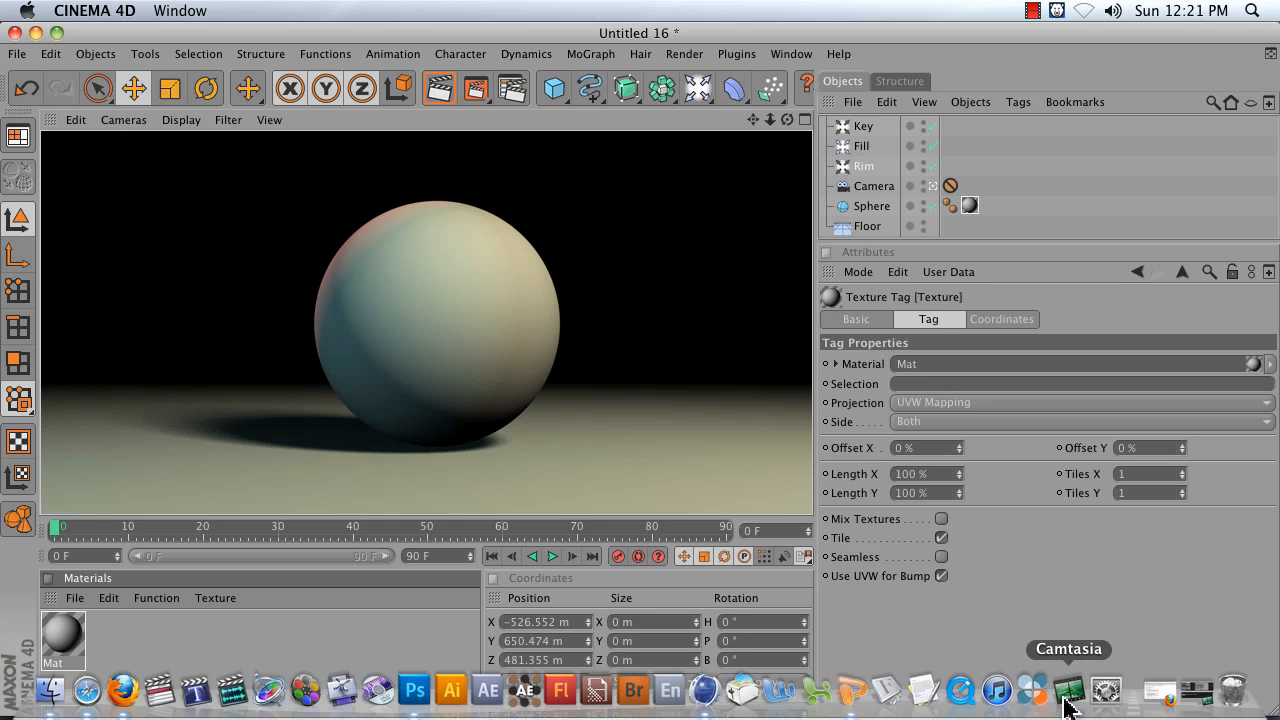
pyautogui.click(1195, 700)
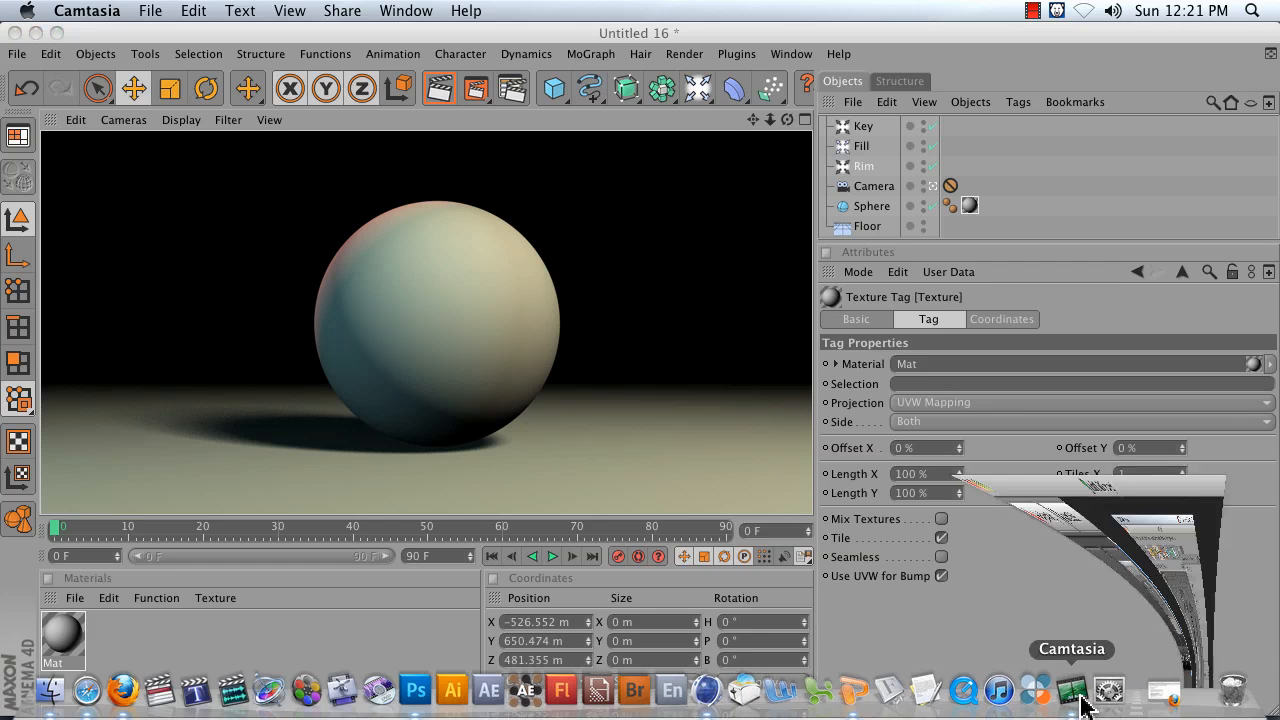